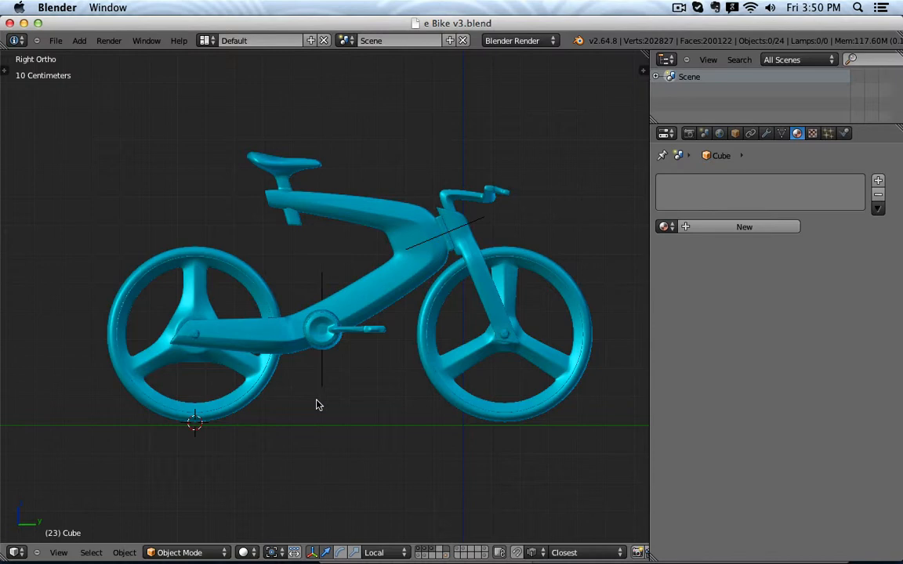
- Add a mesh plane at the 3D cursor beneath the rear wheel and view it from above in wireframe
key("shift+a")
mouse_move(321, 356)
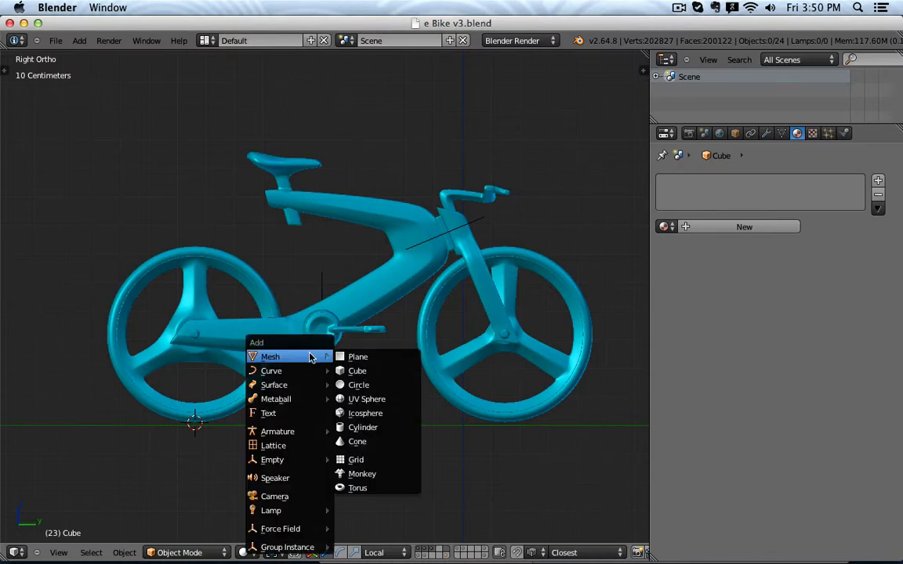
left_click(360, 357)
scroll(365, 358, "down", 3)
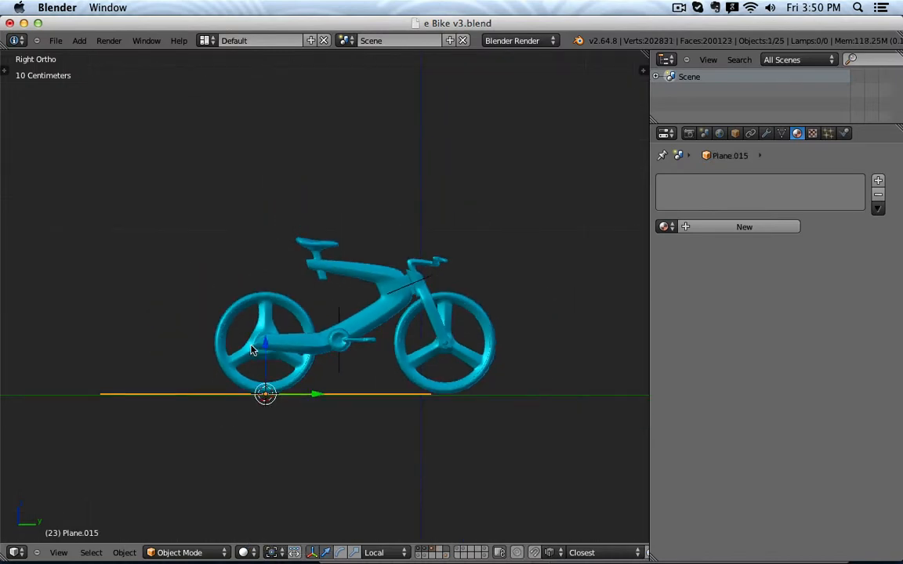
key("KP_1")
key("KP_7")
key("z")
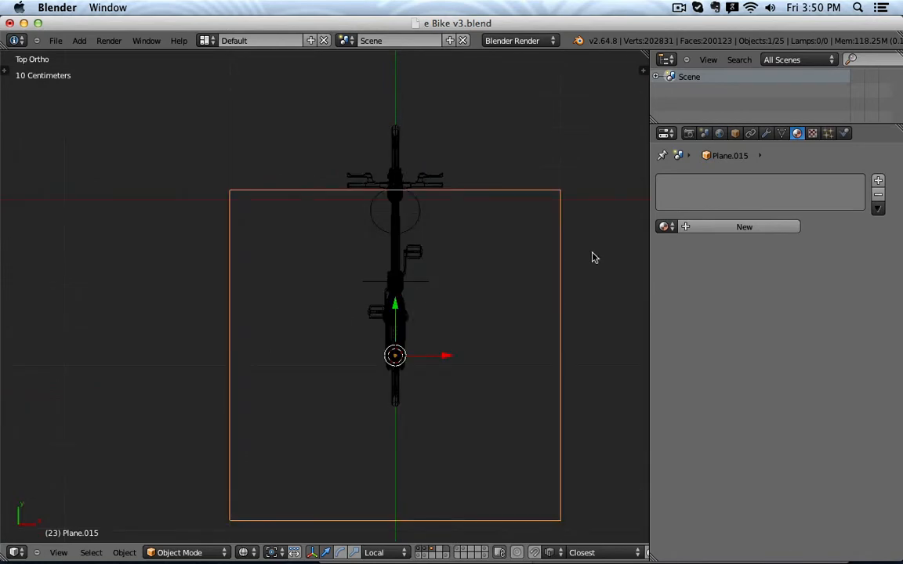
- Assign the existing Boolean material to the new plane and show the scene shaded in perspective around the bike
left_click(665, 227)
left_click(685, 247)
key("z")
mouse_move(504, 394)
middle_mouse_down()
mouse_move(406, 319)
mouse_move(389, 294)
middle_mouse_up()
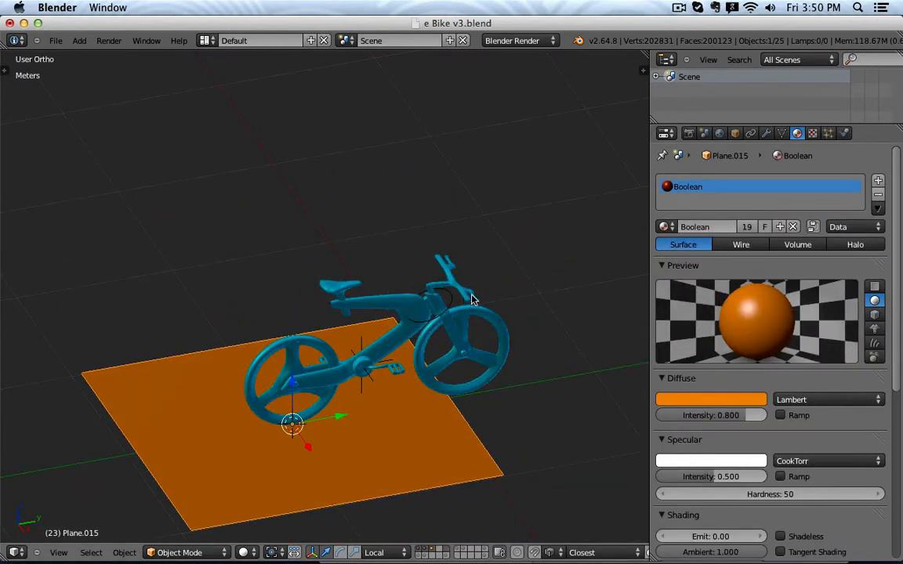
- Scale the ground plane along Y into a narrow strip and move it about 33 cm forward along its local Y axis
key("s")
key("y")
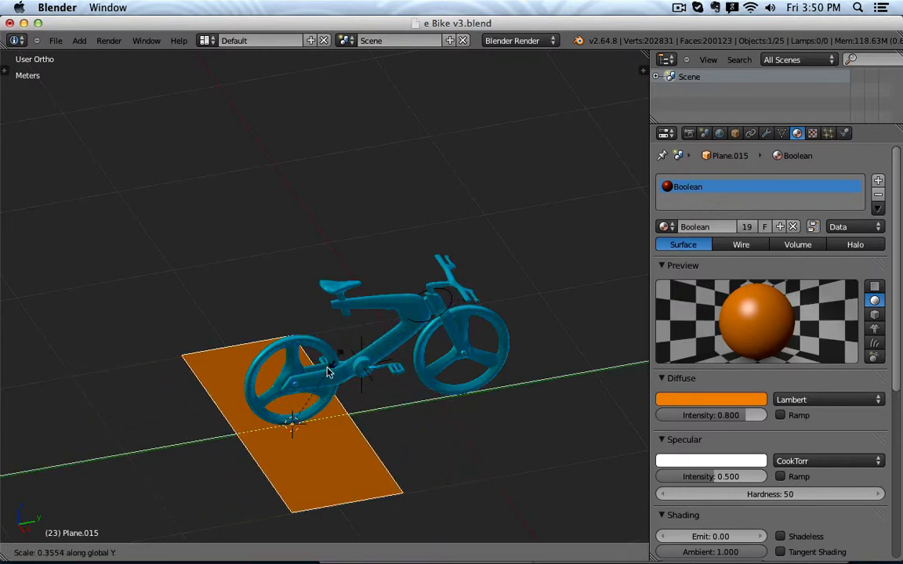
left_click(306, 407)
key("g")
key("y")
key("y")
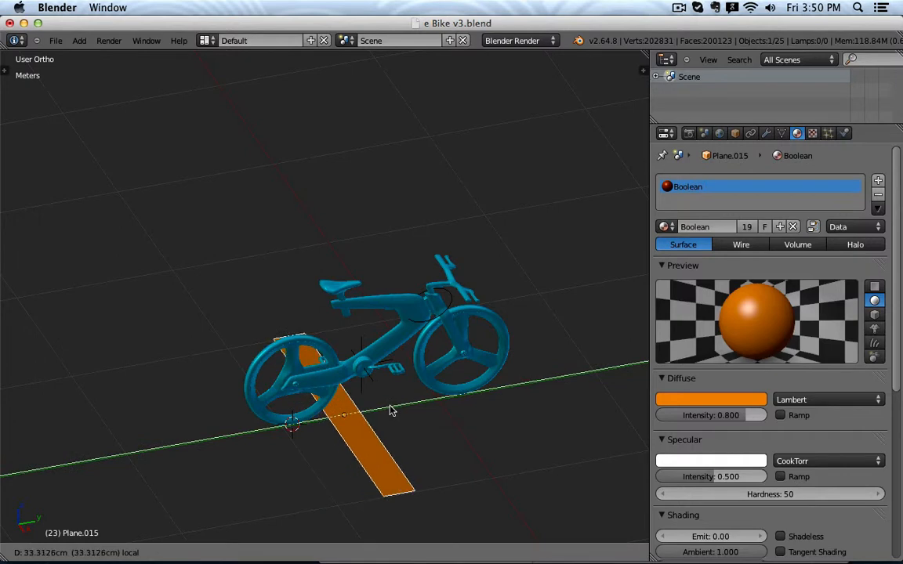
left_click(391, 410)
middle_click_drag(391, 410, 369, 383)
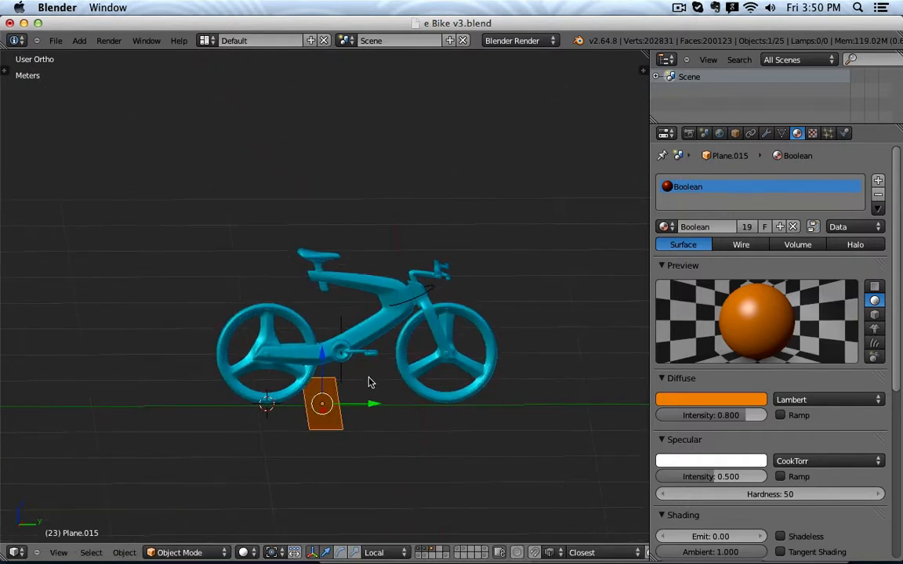
- Duplicate the strip in place and rotate the copy 90° in front view so it stands vertically
key("shift+d")
left_click(408, 399)
key("KP_3")
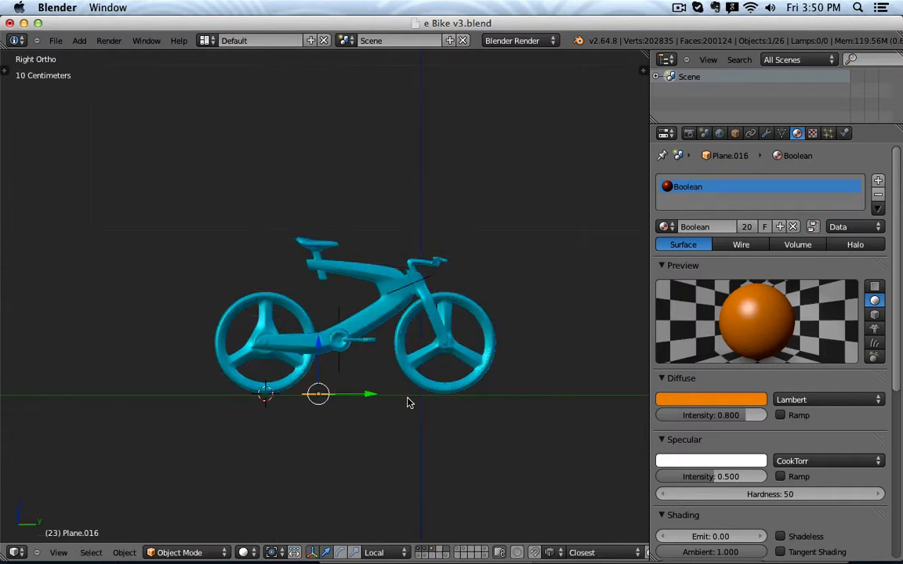
key("KP_1")
type("zr90")
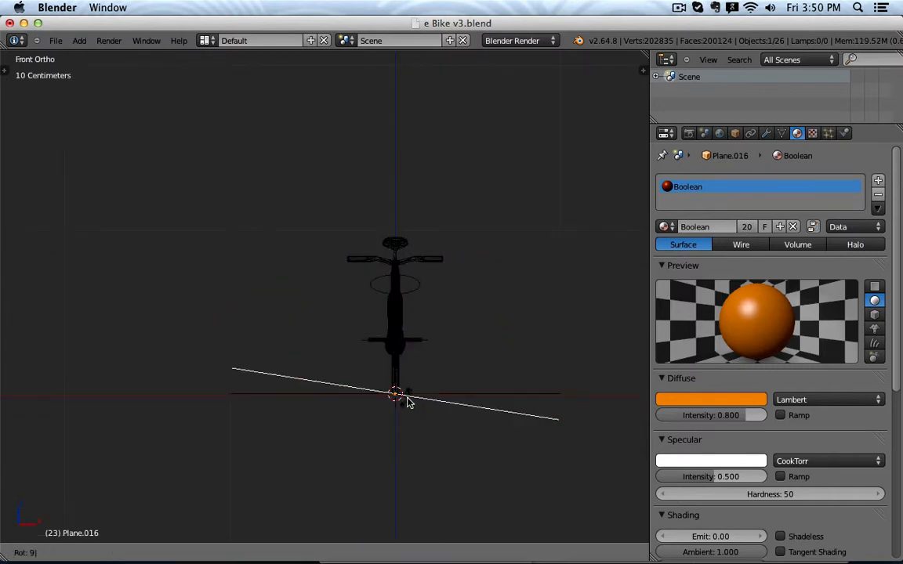
key("Return")
scroll(407, 402, "up", 3)
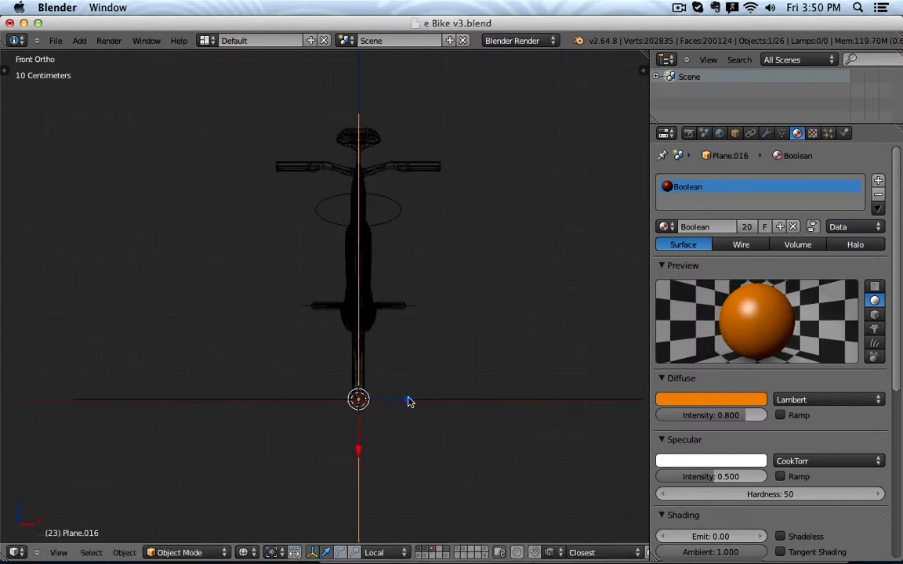
- Move the vertical strip sideways along X until it stands just beyond the bike's pedal
key("g")
key("x")
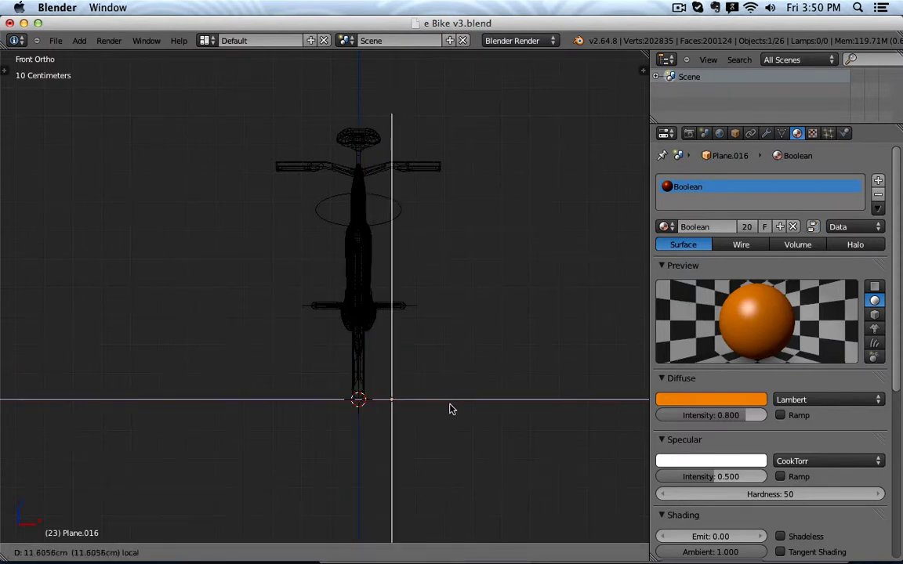
left_click(465, 410)
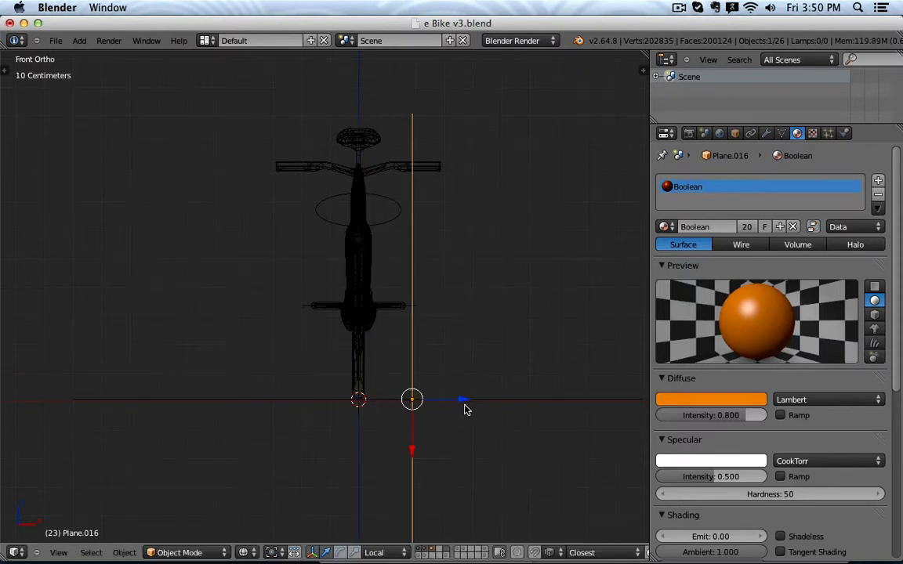
- Select the horizontal ground strip and snap the 3D cursor to it
right_click(515, 402)
middle_click_drag(515, 401, 419, 413)
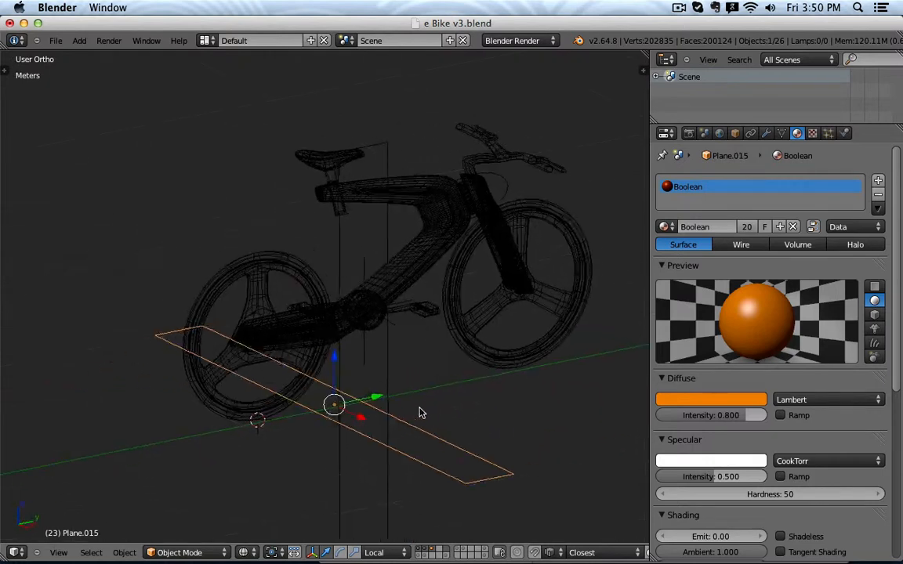
key("shift+s")
left_click(415, 440)
key("z")
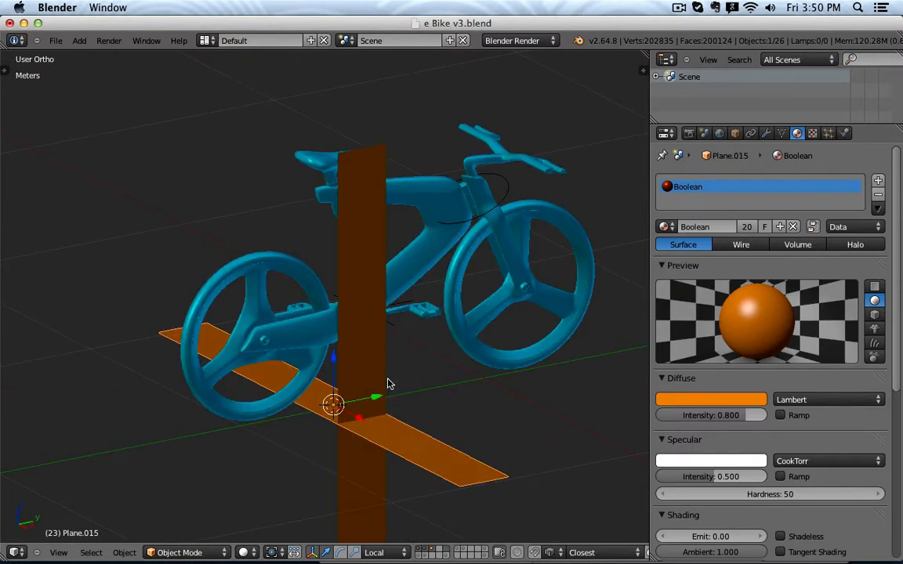
- Select both strips together and set the pivot point to the 3D cursor
right_click(350, 335, "shift")
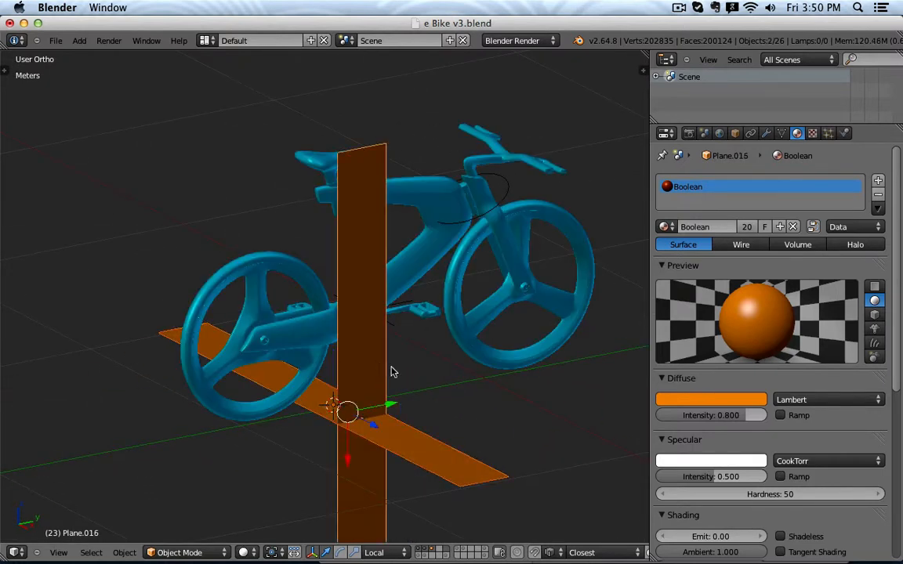
left_click(271, 552)
left_click(298, 526)
- Rotate both strips about 10° counter-clockwise around the 3D cursor in wireframe front view
key("KP_1")
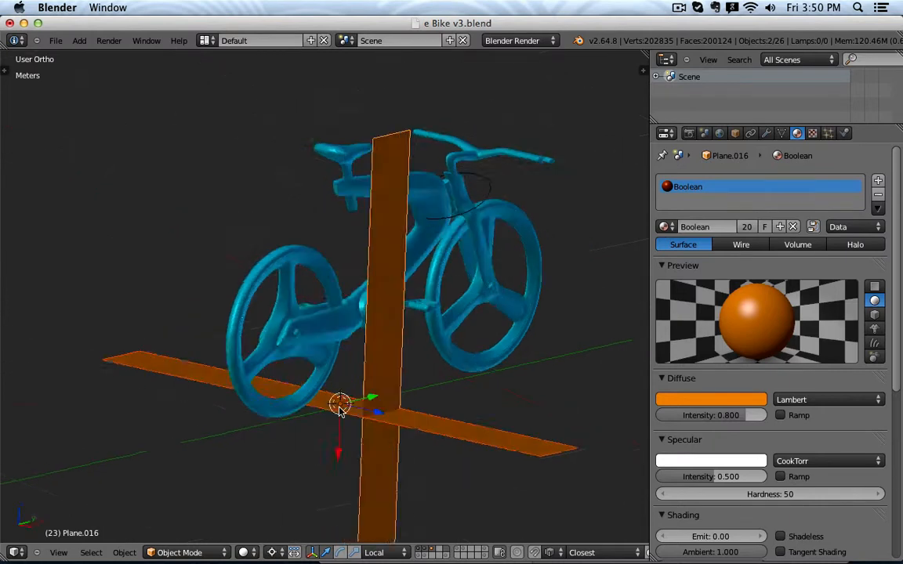
key("z")
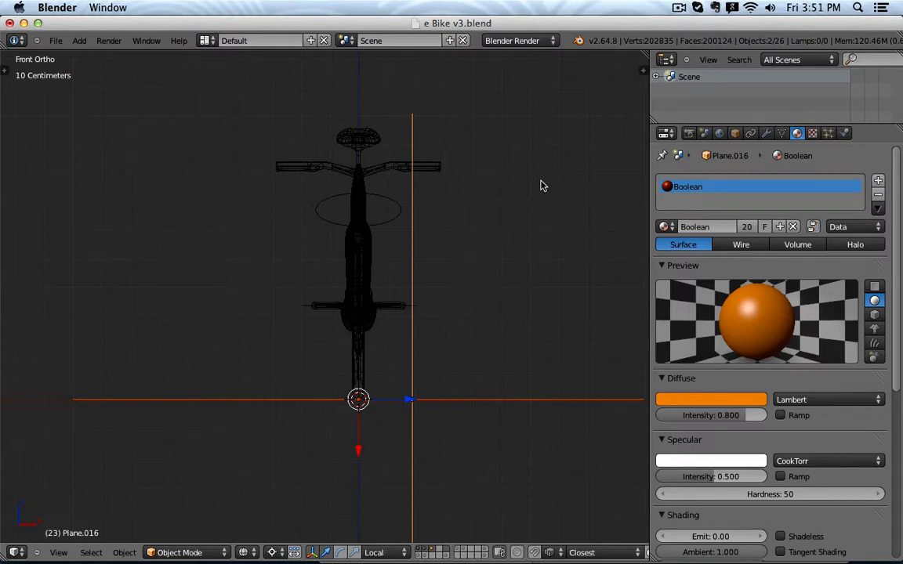
key("r")
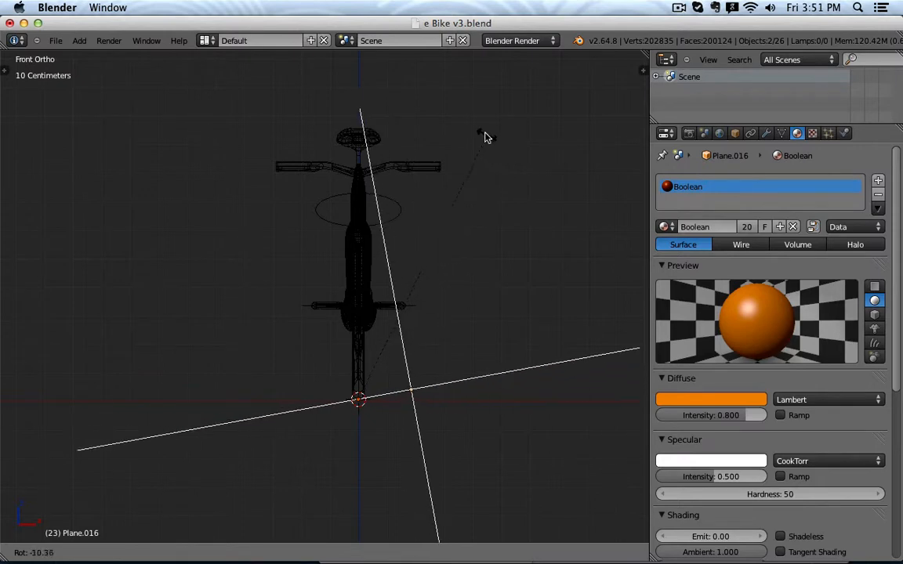
left_click(479, 133)
- Rotate both strips further counter-clockwise around the 3D cursor until the upright strip crosses the bike frame
middle_click_drag(508, 249, 480, 272, "shift")
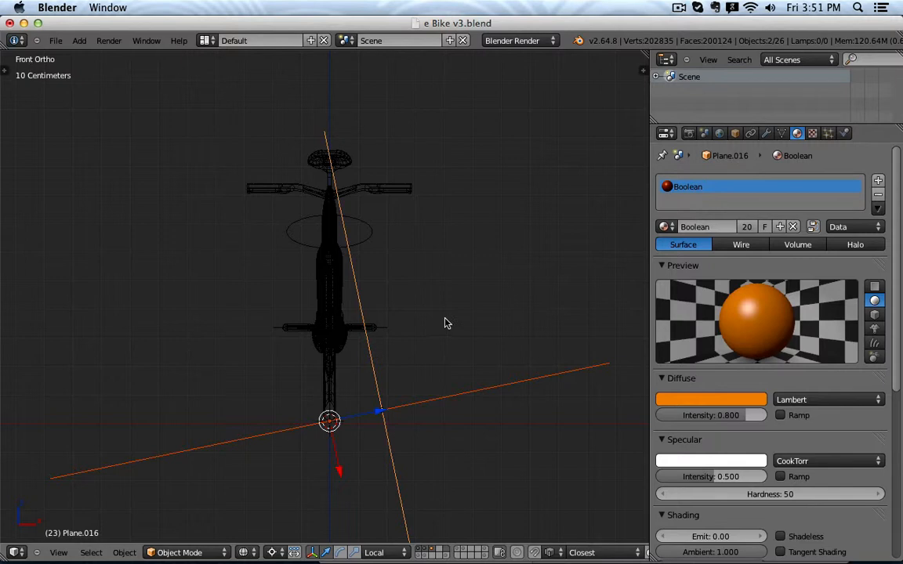
key("z")
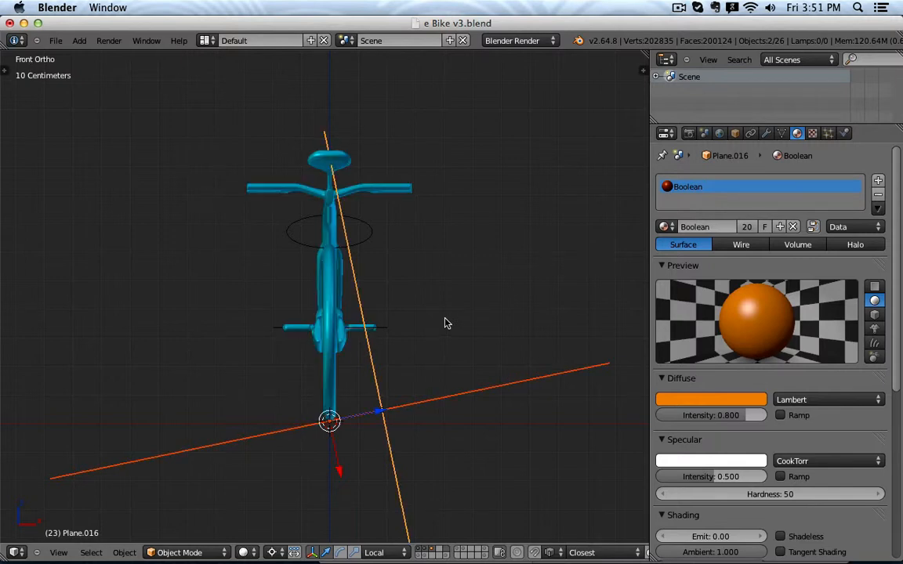
key("r")
left_click(405, 254)
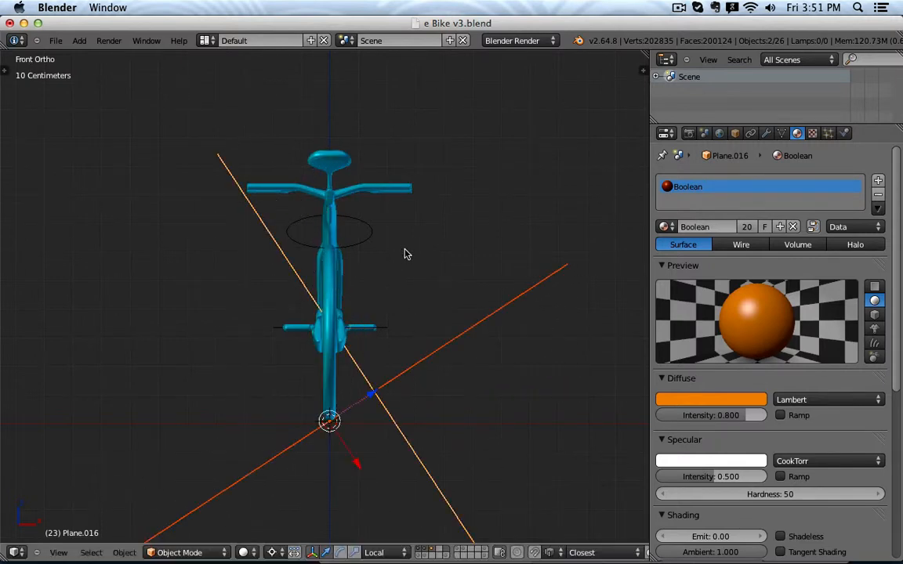
- Select only the upright strip and slide it outward along its local Z axis until it clears the bike's pedal
right_click(357, 377)
left_click_drag(375, 395, 437, 339)
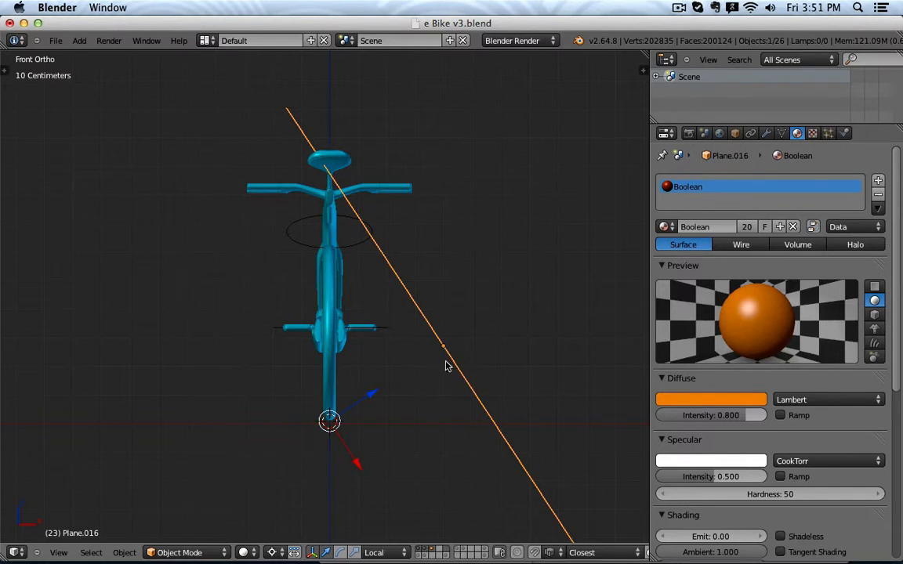
- Select both strips in wireframe and rotate them about 23° clockwise around the 3D cursor
key("z")
key("alt+h")
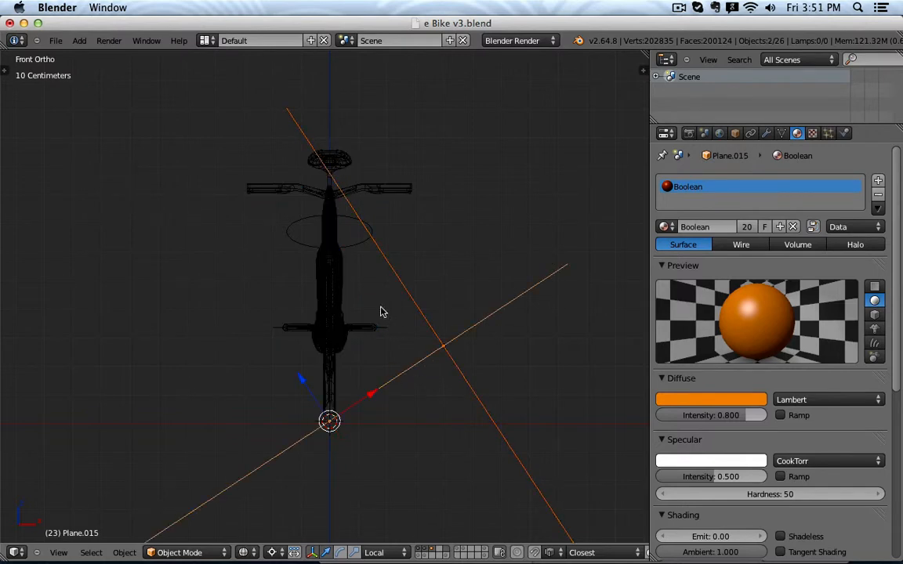
key("r")
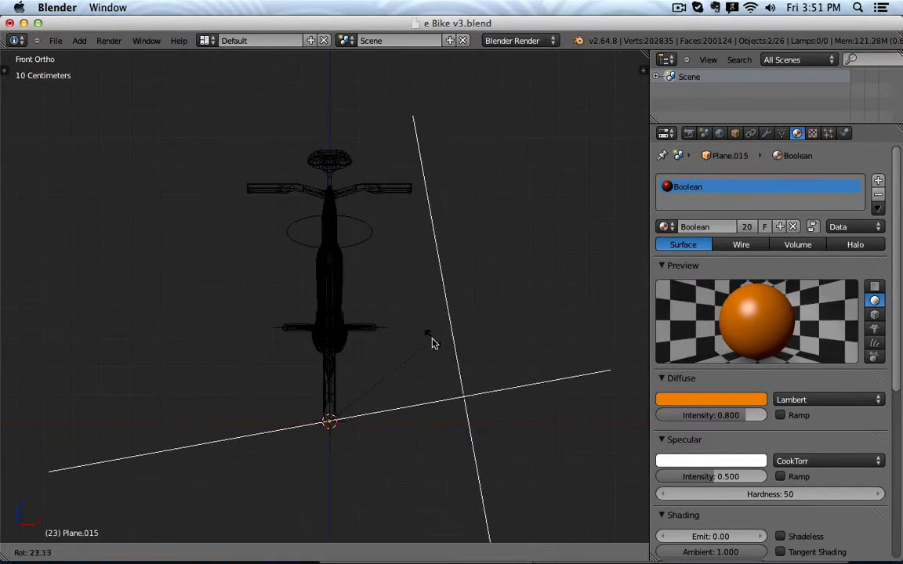
left_click(431, 338)
- Slide the upright strip about 32 cm back toward the bike along its local Z axis
right_click(454, 351)
left_click_drag(378, 415, 287, 425)
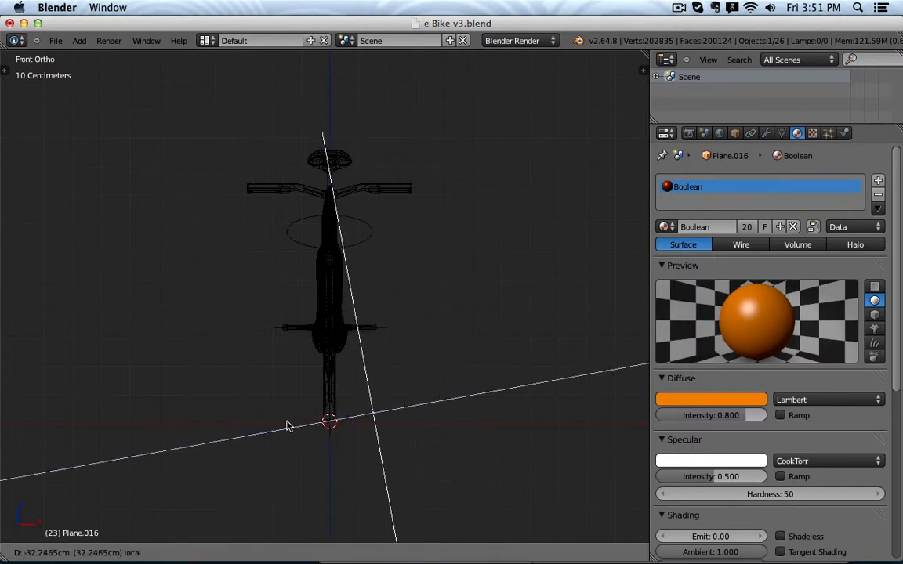
left_click(287, 426)
- Select both strips in shaded view and scale them along Y to make them much narrower
right_click(451, 401)
key("z")
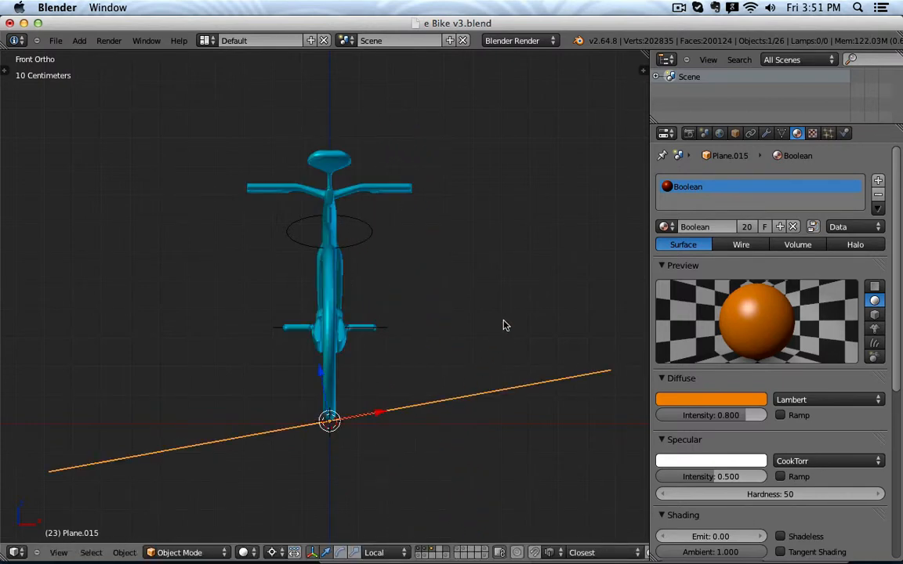
middle_click_drag(504, 325, 447, 348)
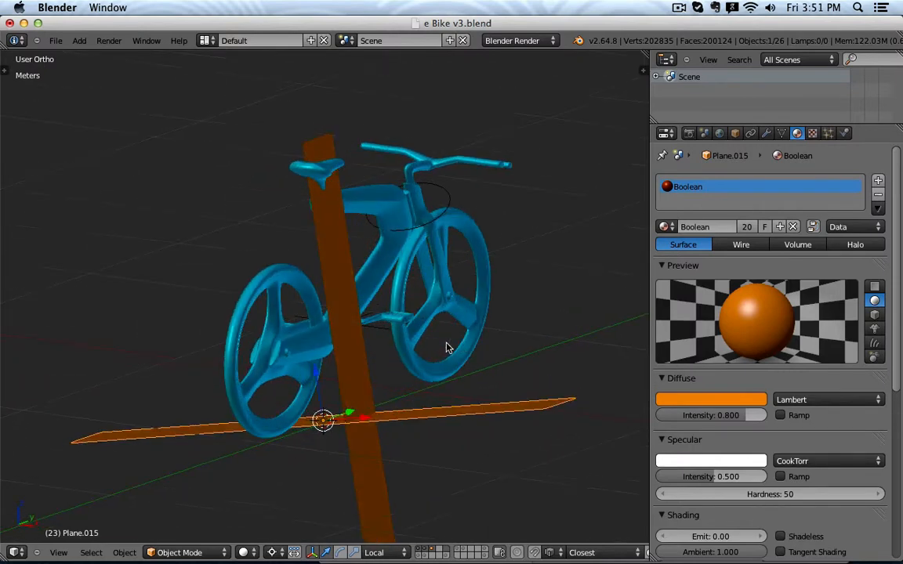
right_click(369, 368, "shift")
mouse_move(542, 313)
middle_mouse_down()
mouse_move(469, 328)
mouse_move(550, 307)
middle_mouse_up()
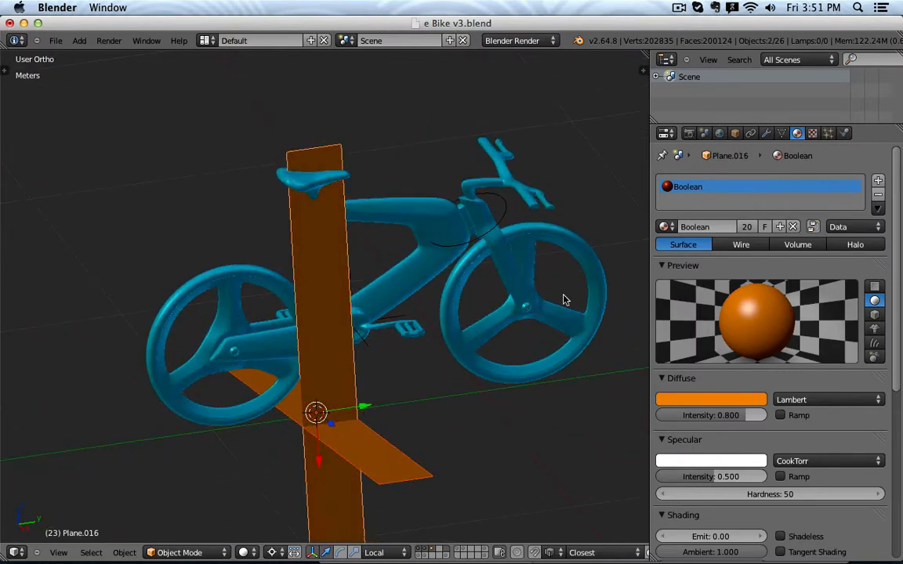
key("s")
key("y")
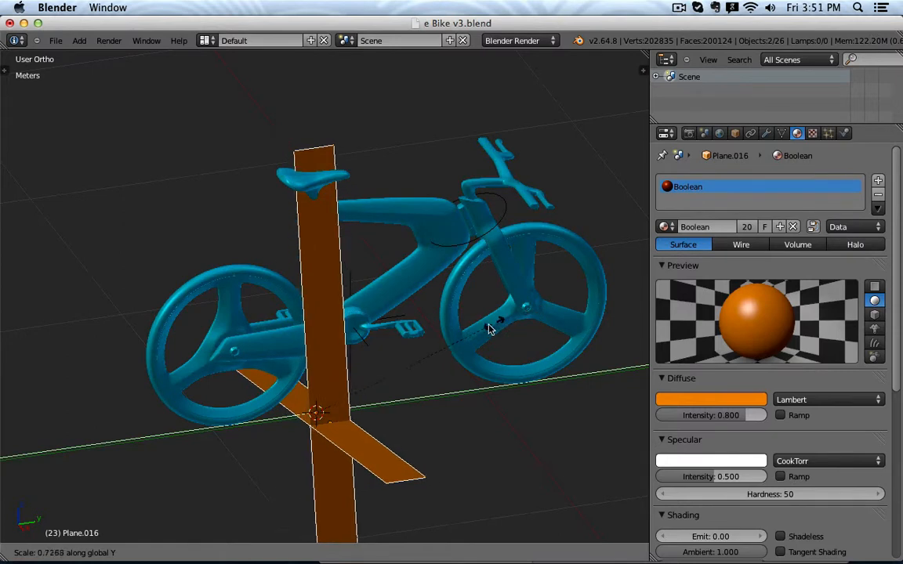
left_click(389, 389)
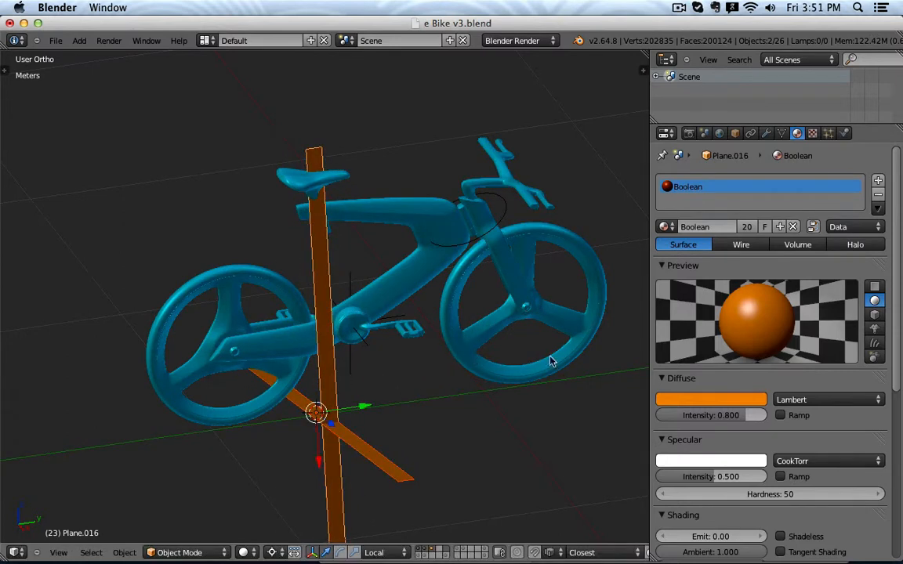
- Place the 3D cursor just below the pedal in front view, deselect the strips, and add a cube there, displayed in wireframe and deselected
key("KP_1")
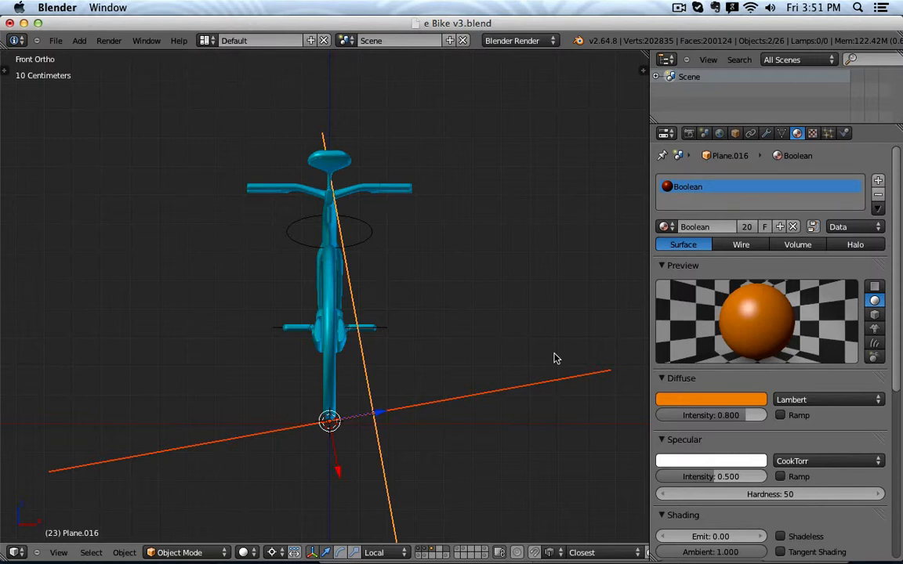
left_click(370, 346)
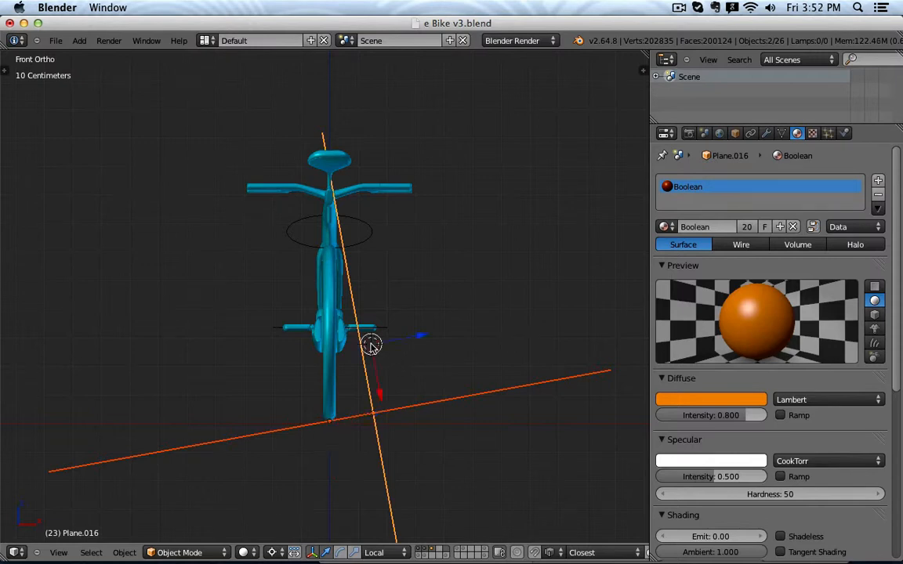
key("shift+a")
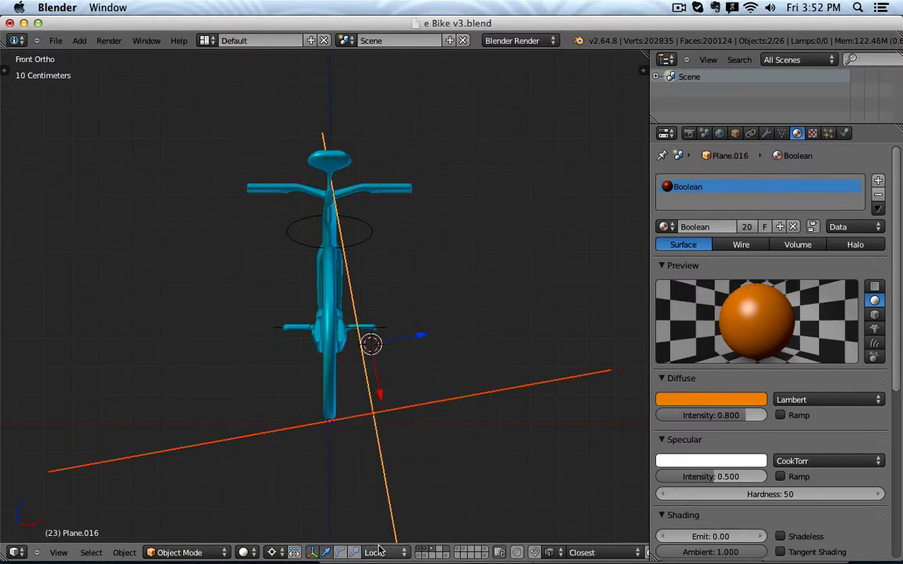
key("a")
key("shift+a")
left_click(423, 335)
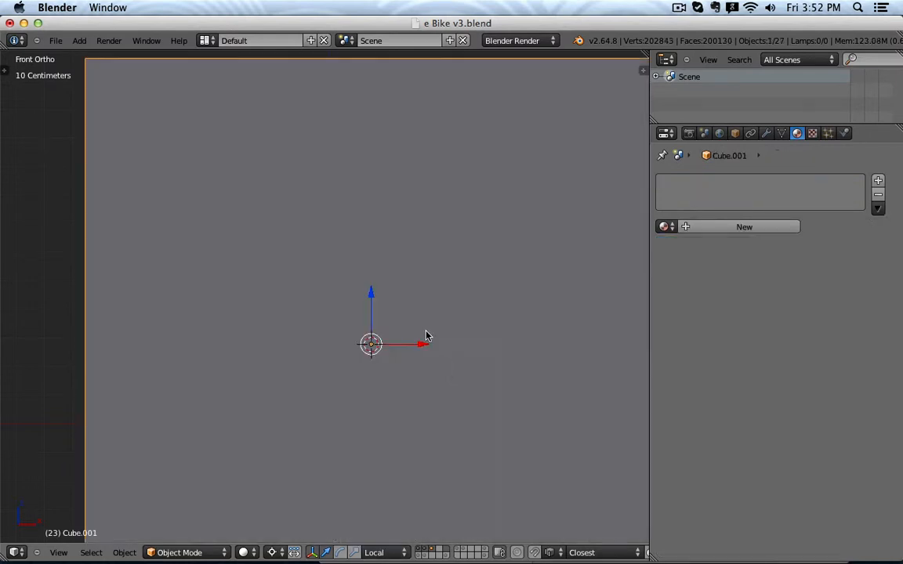
key("z")
key("a")
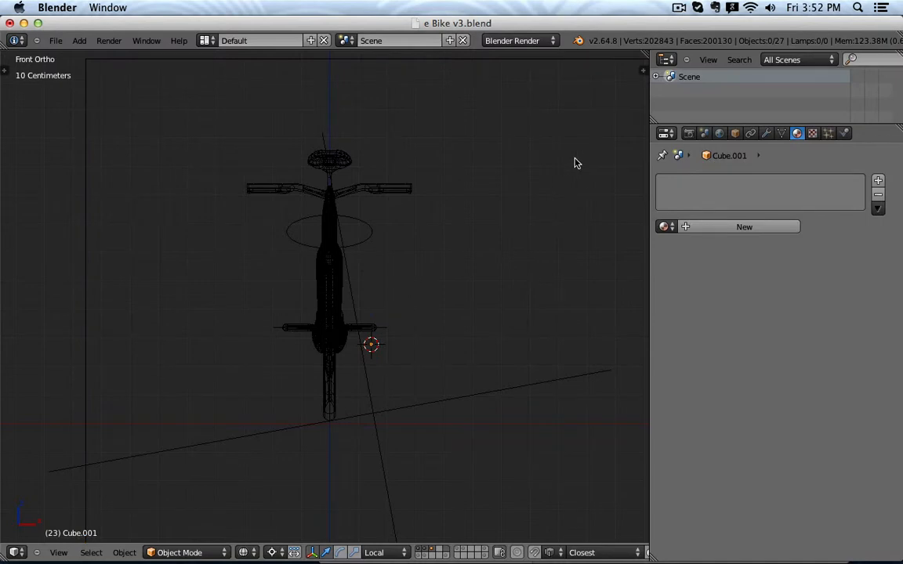
- Scale the new cube's mesh down to a small block around the 3D cursor and return to object mode in shaded top view
right_click(416, 63)
key("Tab")
key("s")
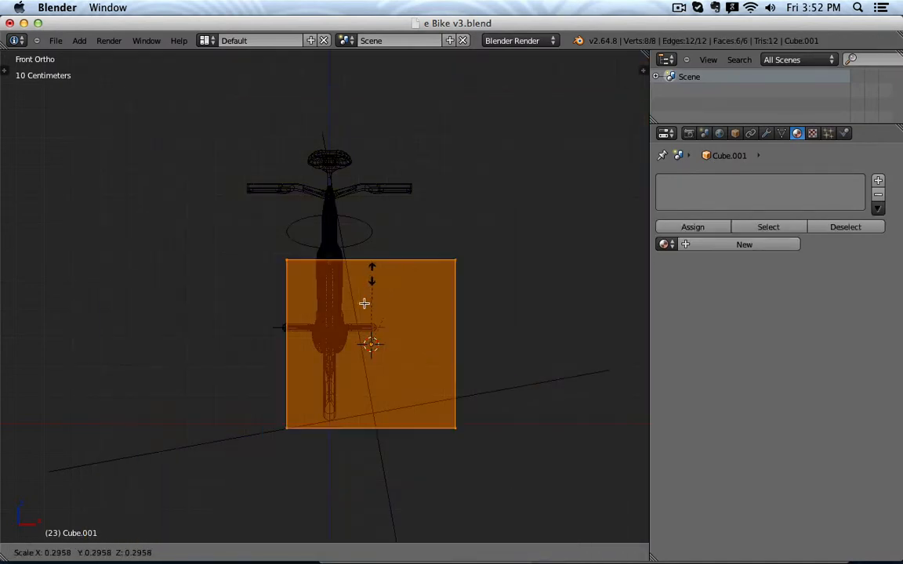
left_click(362, 331)
key("s")
left_click(384, 316)
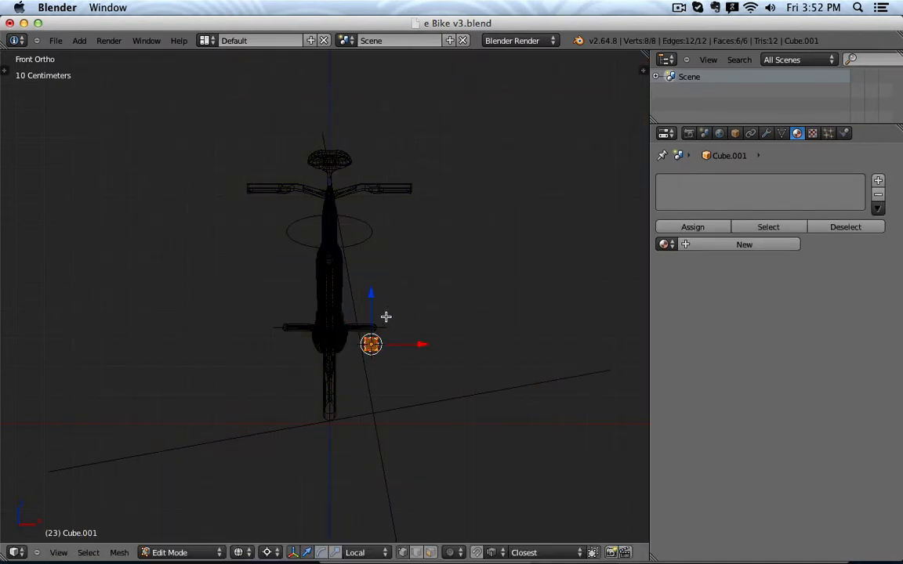
key("KP_7")
key("z")
scroll(378, 306, "up", 3)
key("Tab")
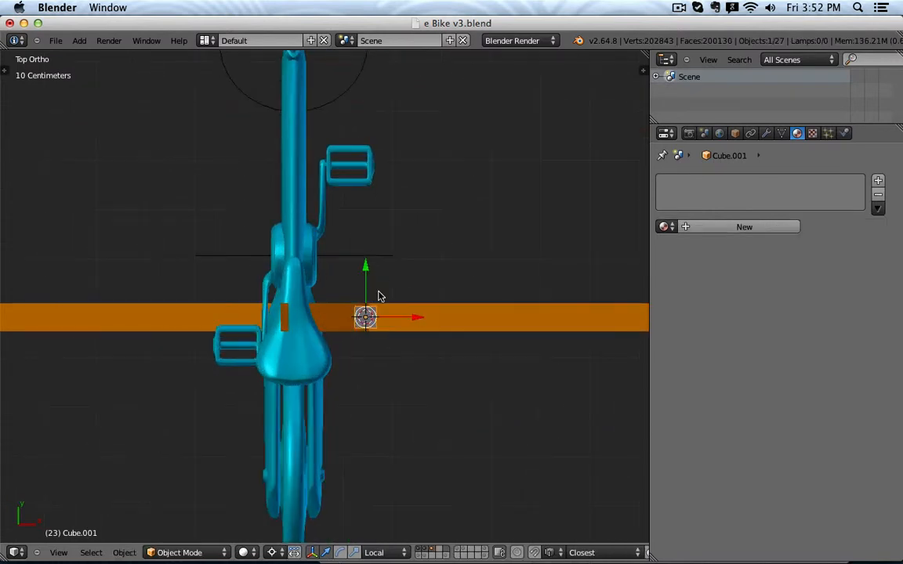
- Select both orange helper strips and move them to another, hidden layer
right_click(487, 318, "shift")
middle_click_drag(487, 318, 394, 482)
key("m")
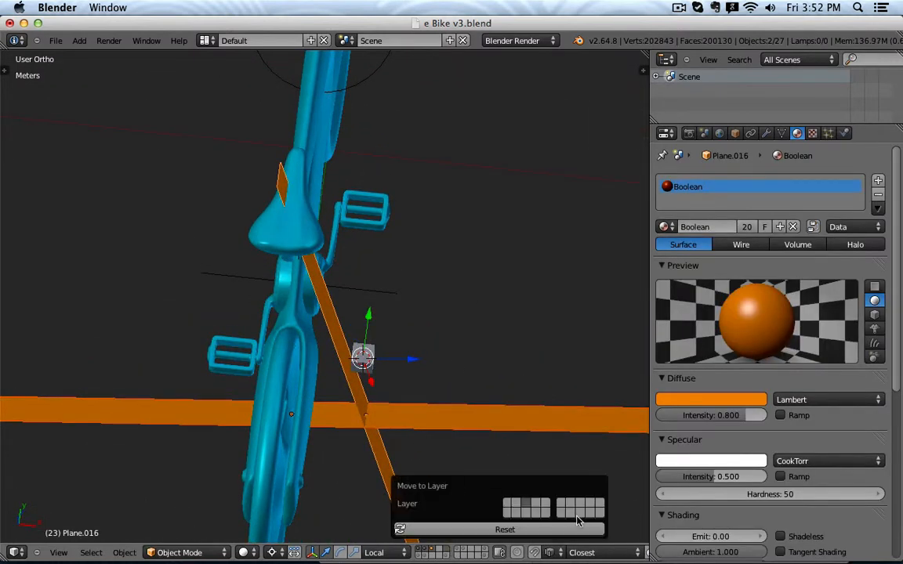
left_click(530, 516)
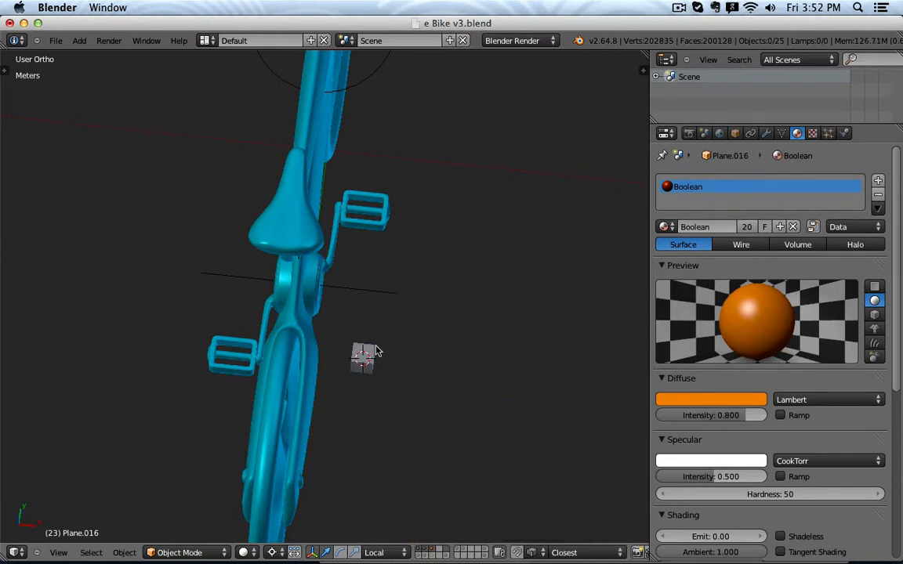
- Rotate the small cube 45° about the vertical axis in top view and open its mesh for editing in wireframe
right_click(364, 356)
key("KP_7")
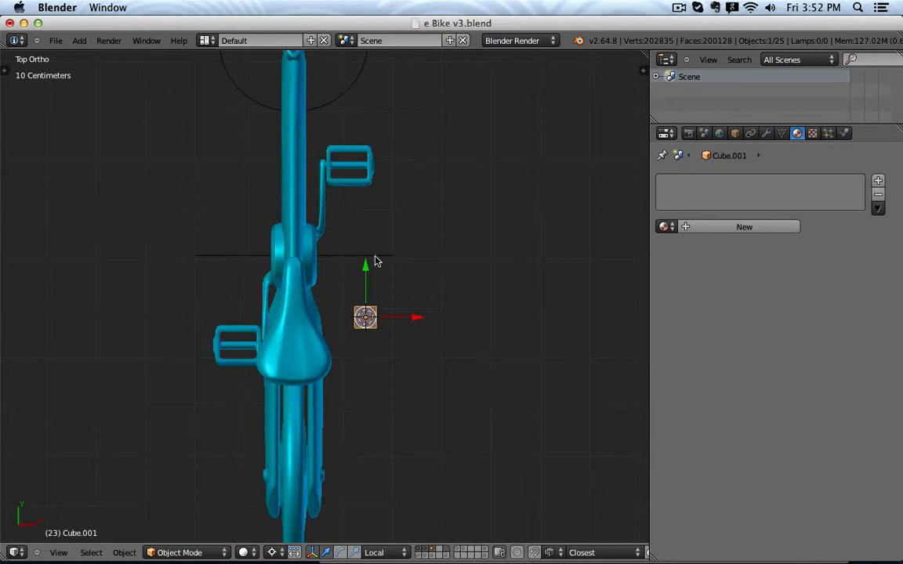
scroll(374, 261, "up", 2)
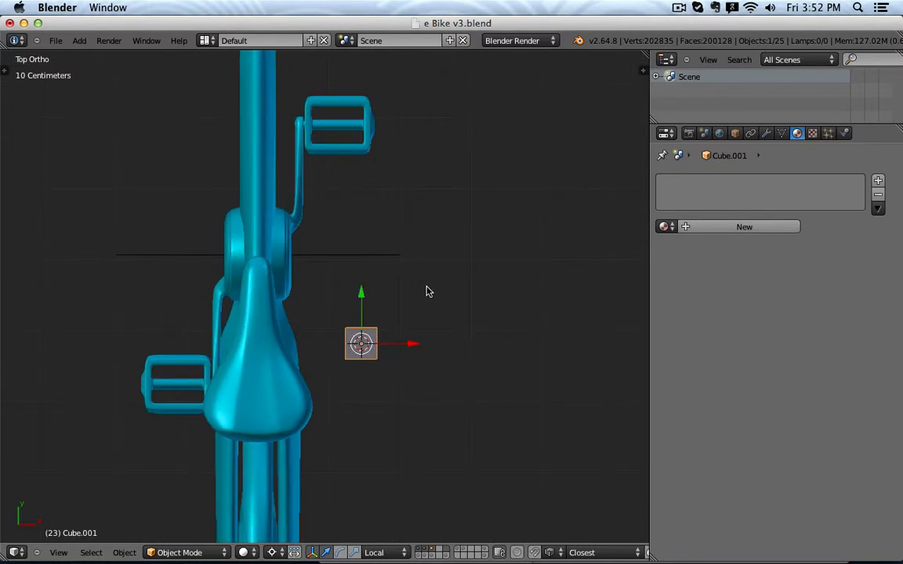
key("Tab")
key("Tab")
key("ctrl+z")
key("Tab")
key("z")
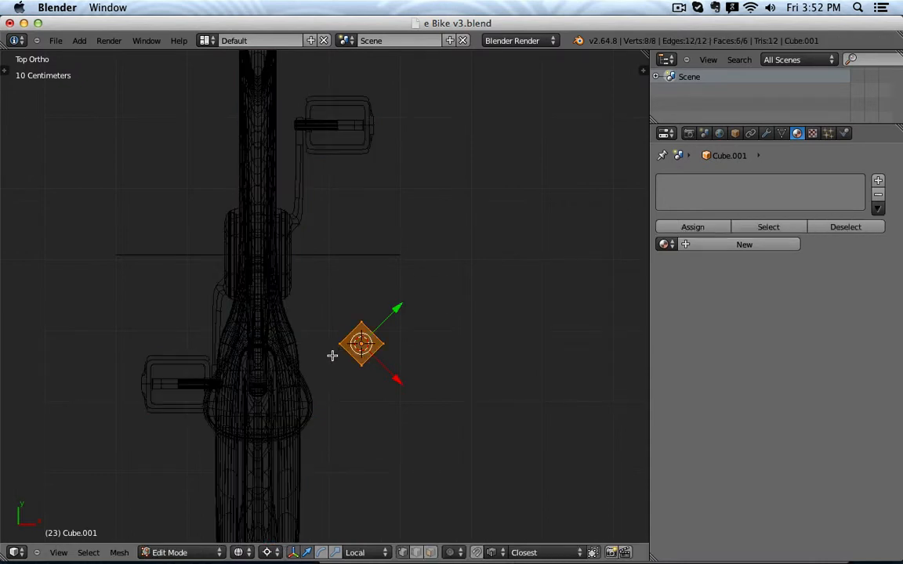
- Extrude the cube's face pointing back toward the rear wheel about 1.8 cm outward along its local Y axis
key("a")
right_click_drag(335, 341, 350, 365)
right_click(350, 364)
key("a")
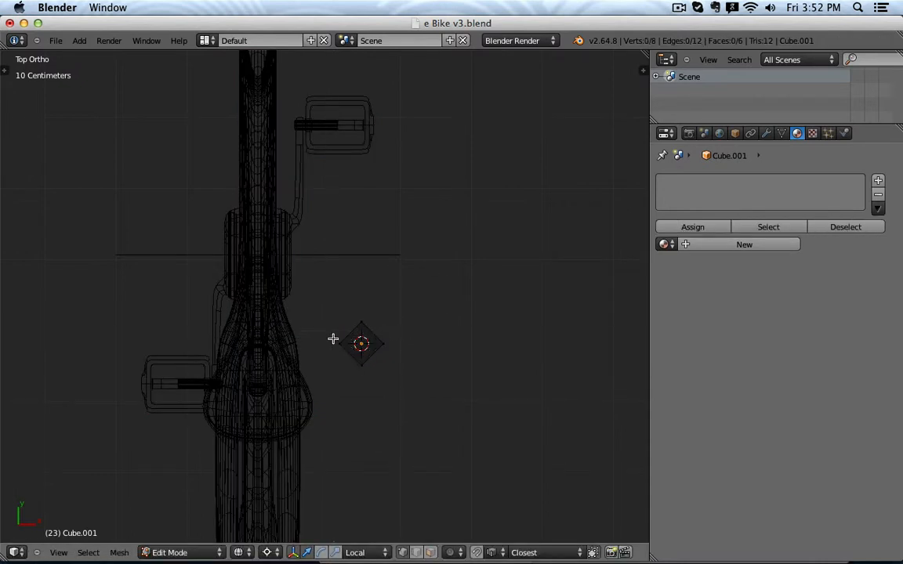
right_click(332, 338)
key("b")
left_click_drag(353, 366, 374, 399)
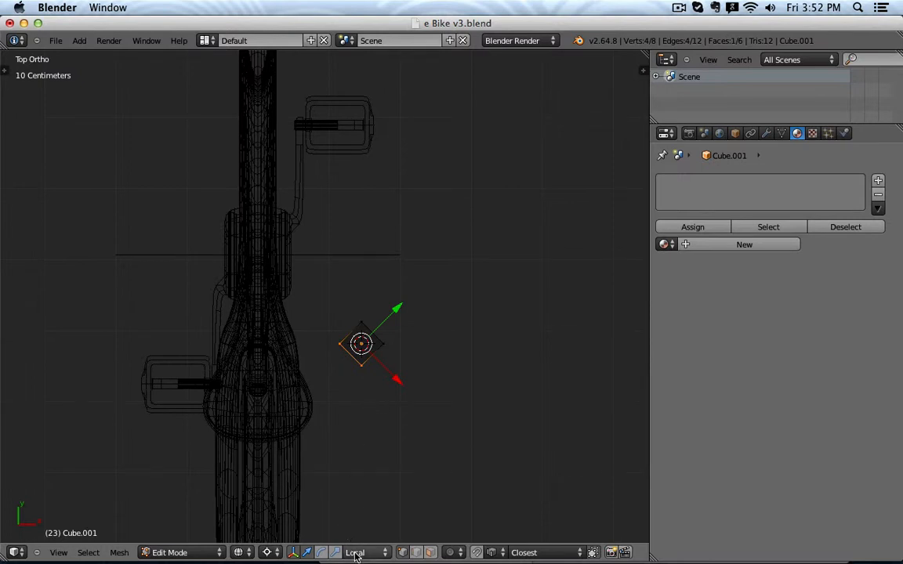
key("e")
right_click(427, 373)
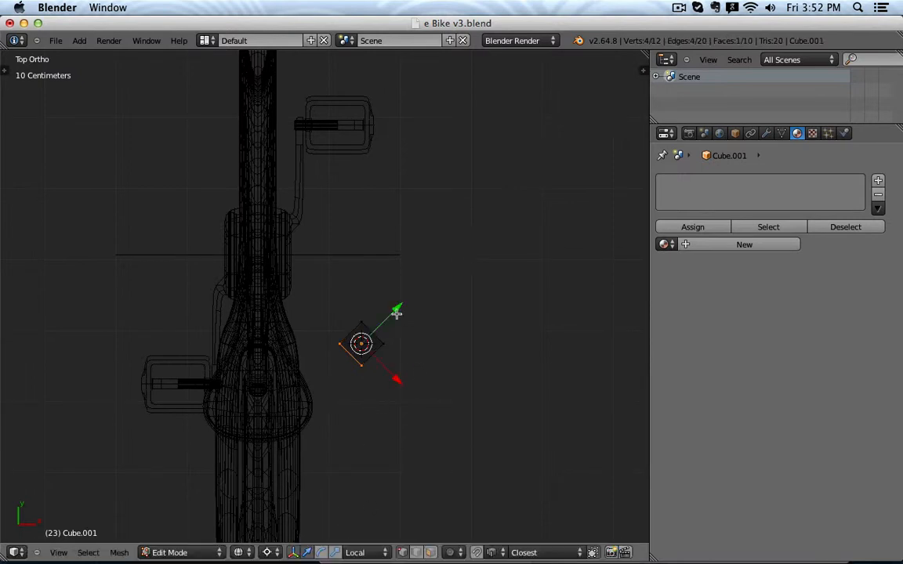
key("g")
key("y")
key("y")
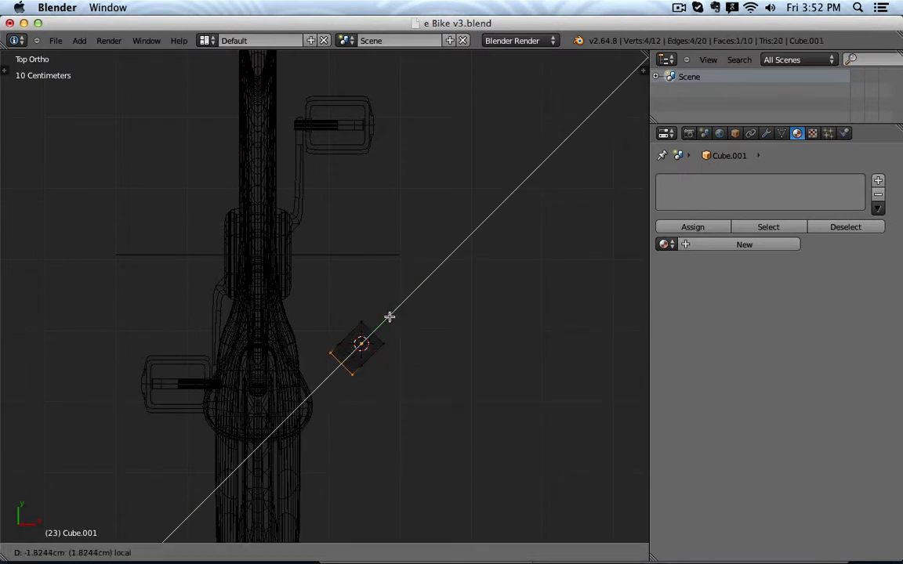
left_click(388, 317)
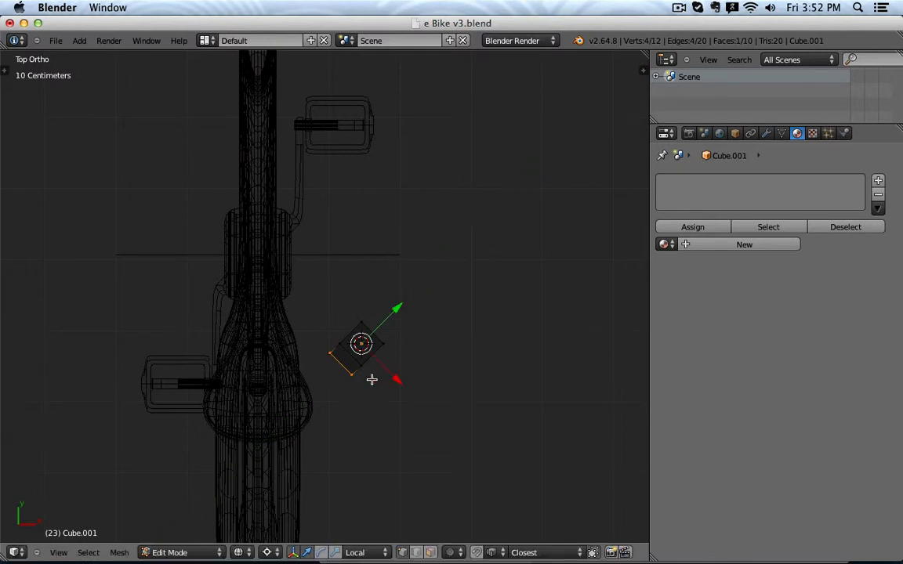
- Extrude the end face straight back along global Y to form a long bar beside the rear wheel, ending near the swingarm's rear end
middle_click_drag(373, 379, 383, 247, "shift")
key("e")
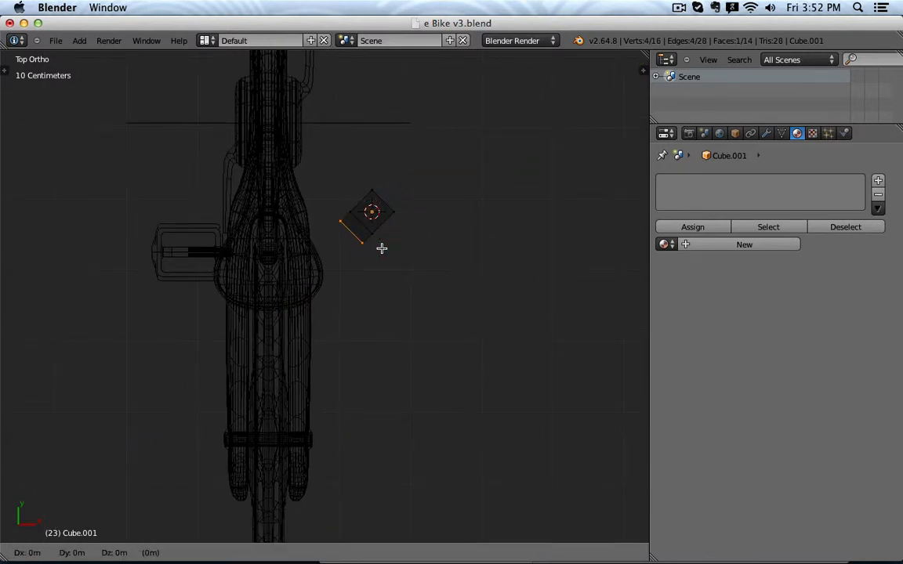
key("y")
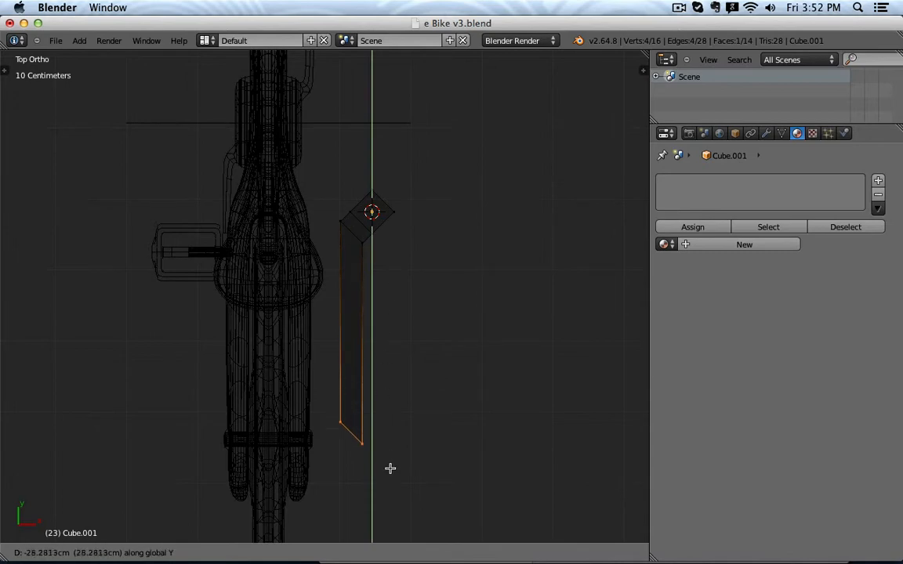
left_click(389, 494)
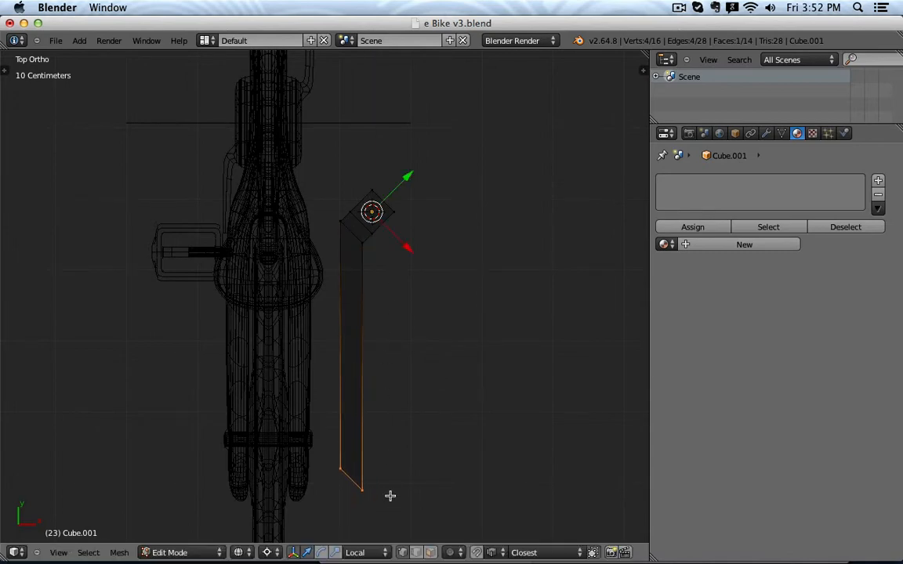
key("Tab")
key("z")
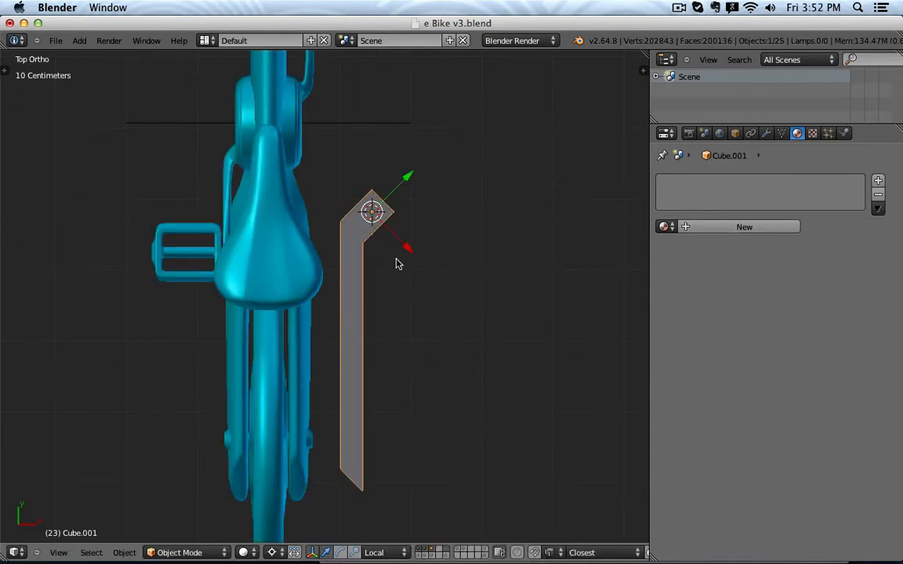
mouse_move(398, 260)
middle_mouse_down()
mouse_move(413, 242)
mouse_move(400, 184)
mouse_move(308, 211)
mouse_move(240, 215)
mouse_move(286, 177)
mouse_move(304, 219)
middle_mouse_up()
middle_click_drag(413, 182, 385, 232)
- Thin the bar's short angled section by moving its side vertices inward along local X in wireframe top view
key("KP_7")
key("Tab")
key("z")
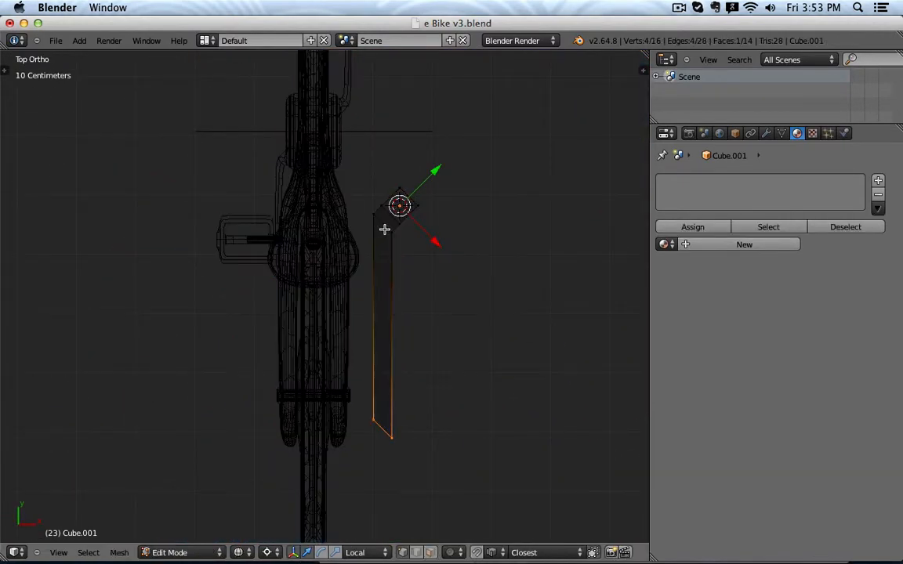
key("a")
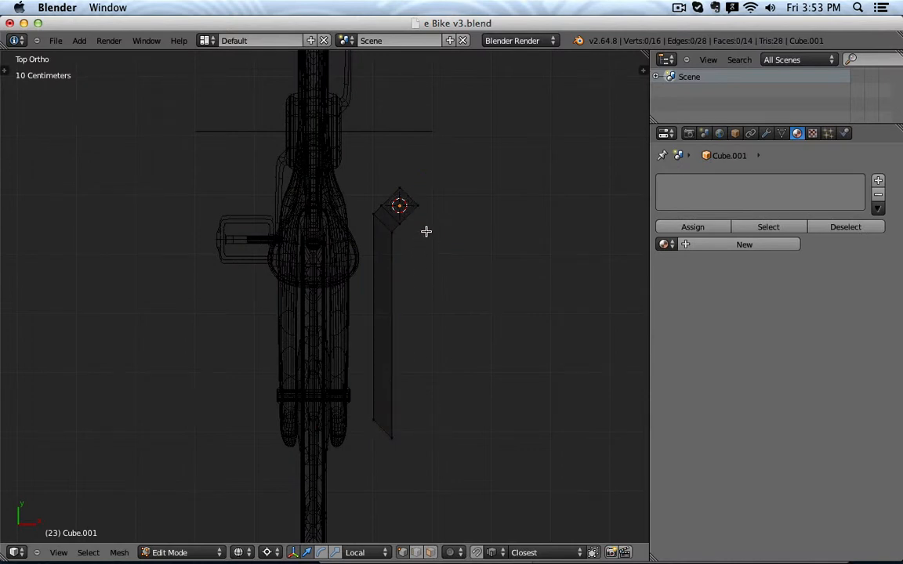
middle_click_drag(426, 231, 400, 334, "shift")
key("b")
mouse_move(359, 322)
left_mouse_down()
mouse_move(381, 341)
mouse_move(369, 323)
mouse_move(374, 328)
left_mouse_up()
key("b")
scroll(417, 345, "up", 3)
key("a")
key("b")
left_click_drag(263, 294, 321, 328)
key("b")
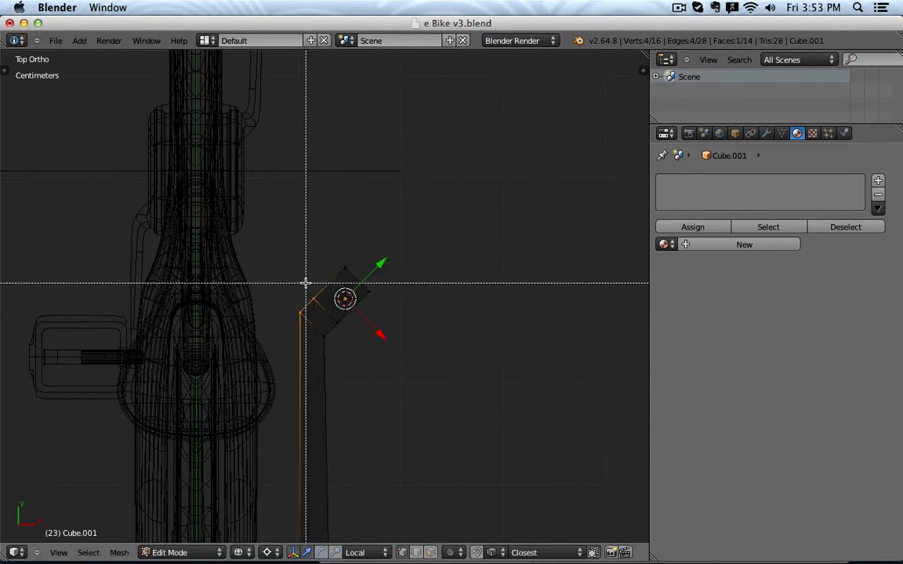
left_click_drag(336, 258, 372, 286)
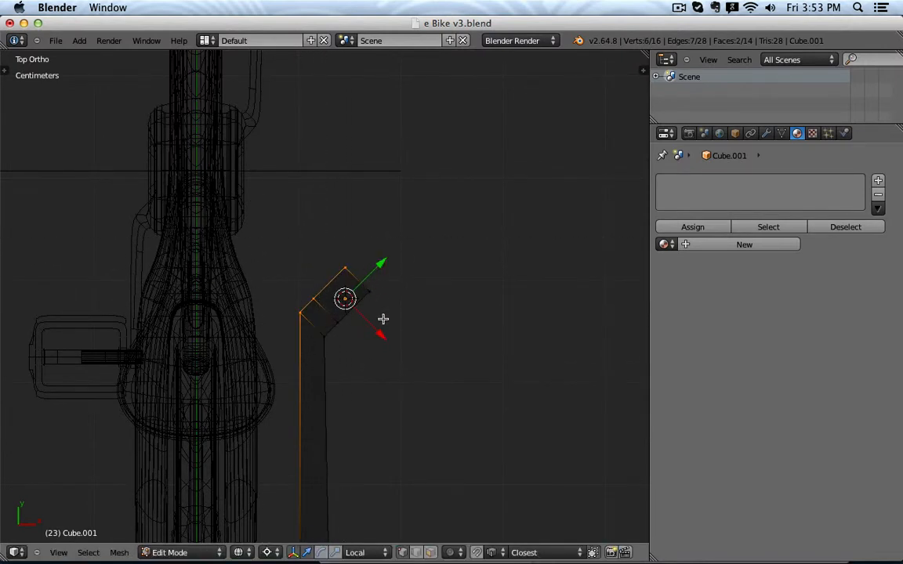
left_click_drag(381, 334, 393, 344)
- Move the inner vertices at the long bar's rear end about 1.2 cm along X to line up with the inner bend corner, using snapping
scroll(394, 344, "down", 2)
middle_click_drag(391, 348, 377, 124, "shift")
key("a")
key("b")
left_click_drag(303, 356, 326, 326)
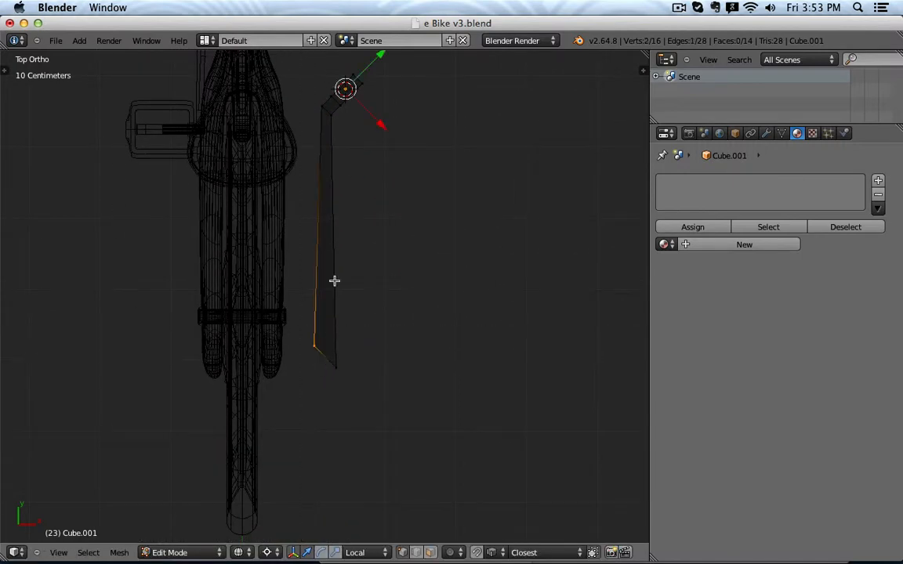
middle_click_drag(334, 281, 348, 340, "shift")
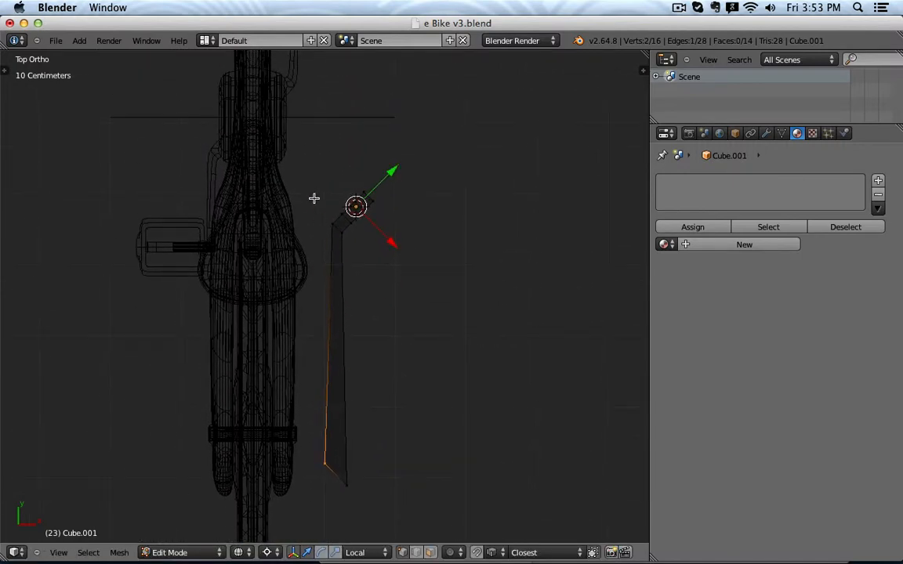
key("g")
key("x")
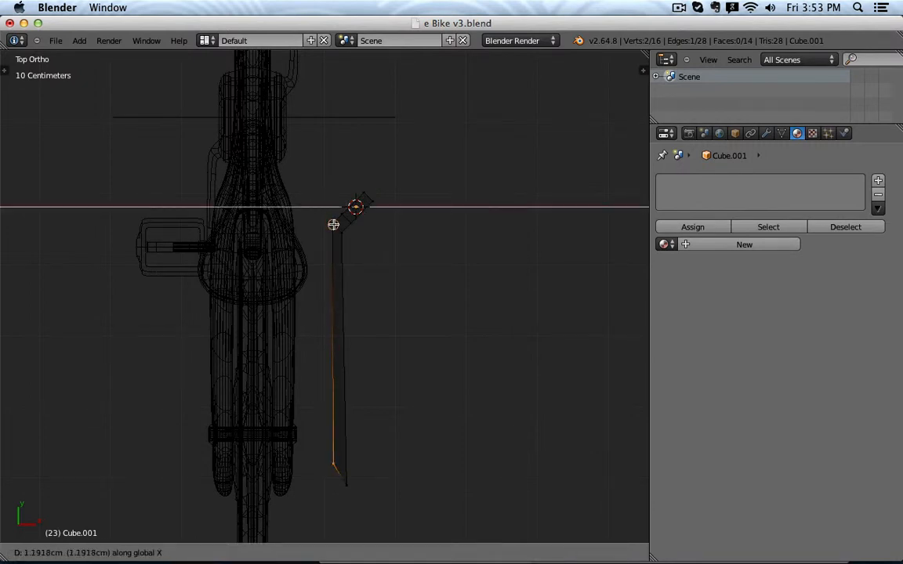
left_click(332, 227)
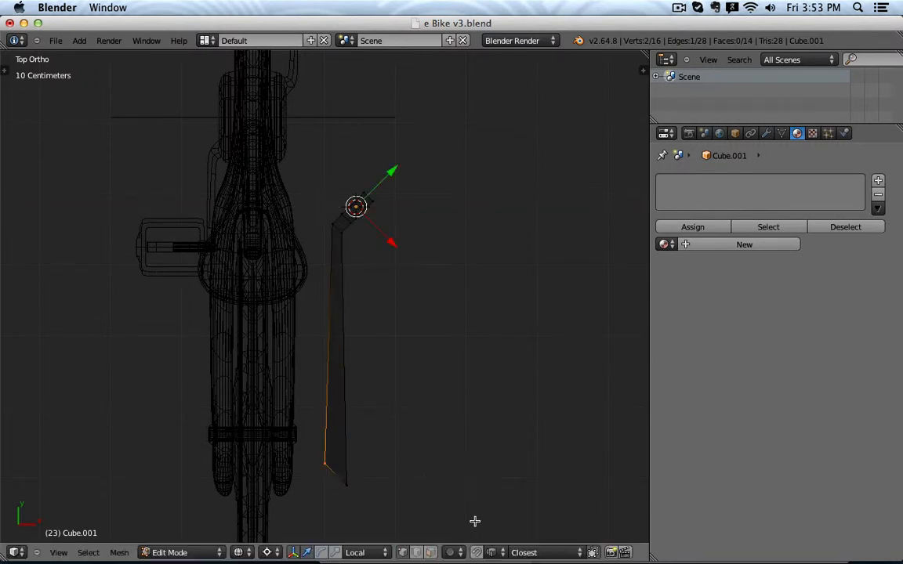
left_click(496, 553)
left_click(502, 524)
key("g")
key("x")
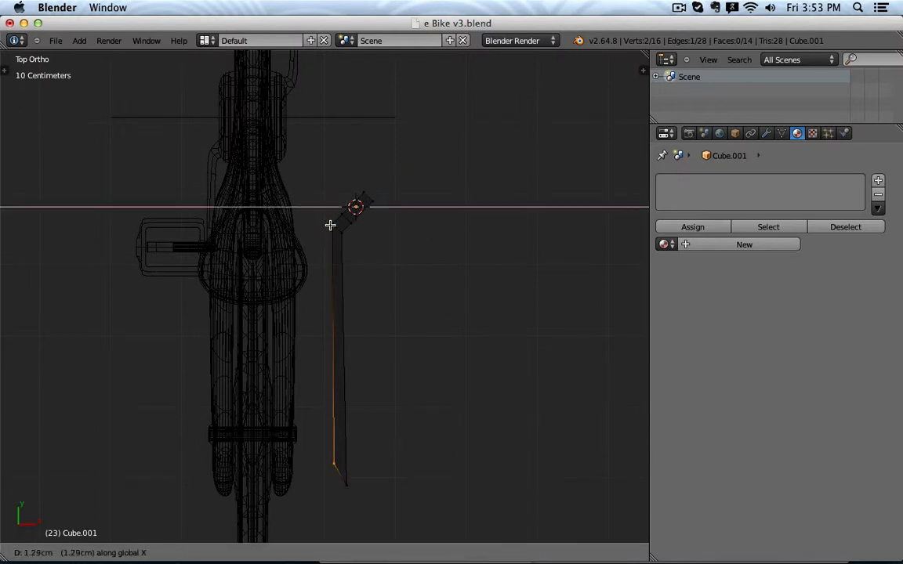
left_click(335, 225)
- Square the bar's rear end by snapping its outer vertices level with the inner ones along Y and in line with the outer bend corner along X
key("a")
key("b")
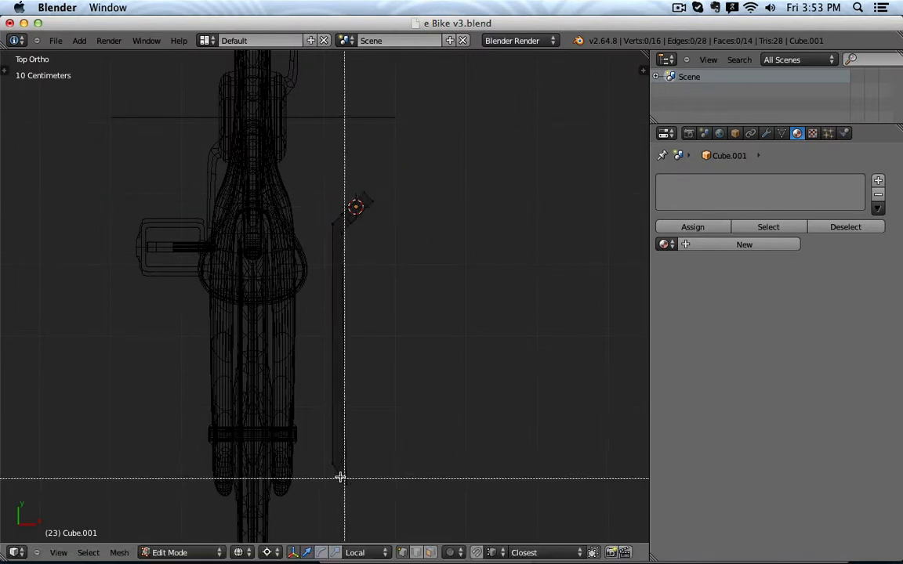
left_click_drag(339, 478, 376, 501)
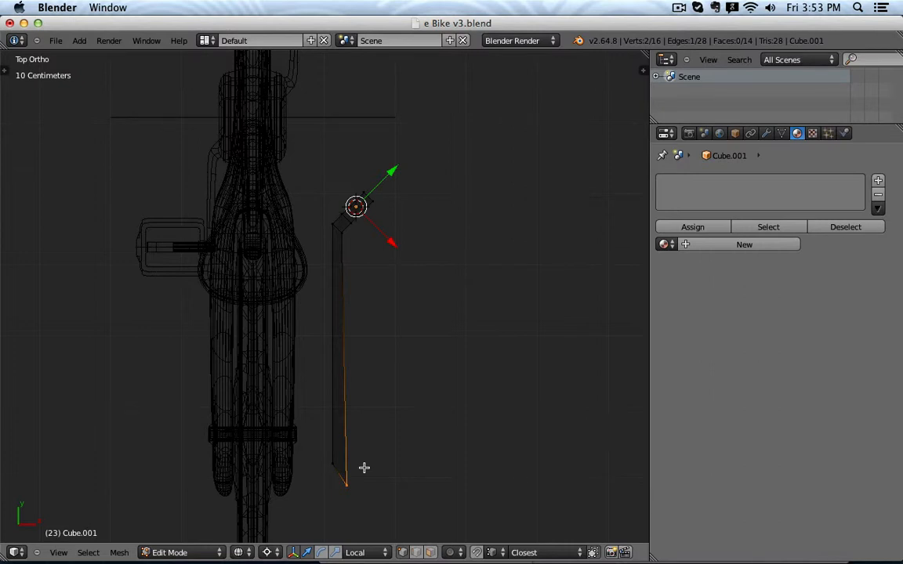
key("g")
key("y")
left_click(334, 463)
key("g")
key("x")
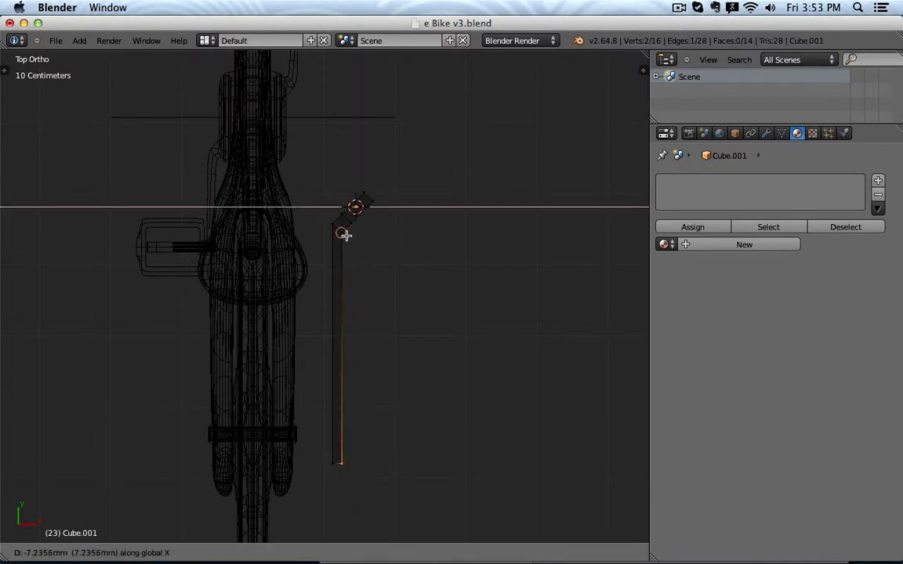
left_click(345, 236)
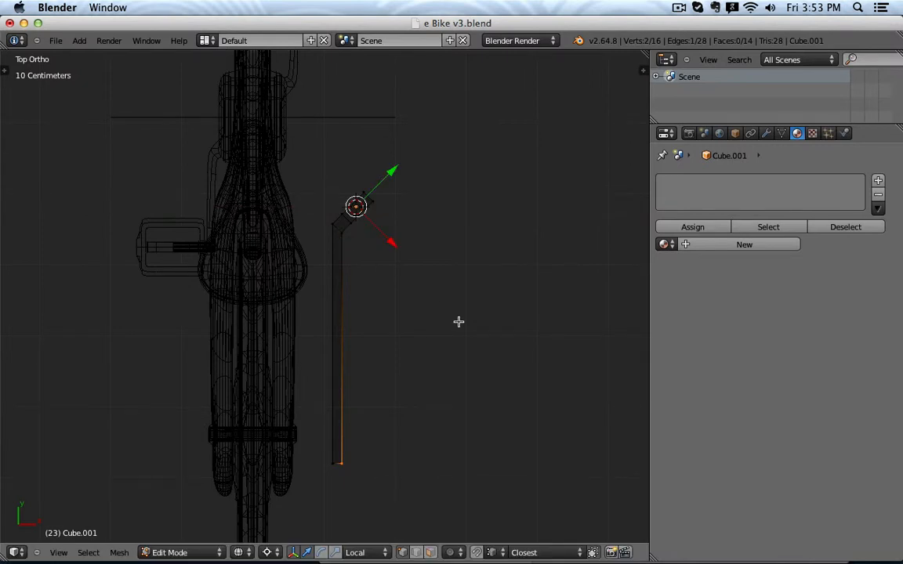
- Scale the whole bar's mesh along Z in shaded right view to reduce its height, and return to object mode
key("Tab")
key("z")
middle_click_drag(474, 338, 387, 250)
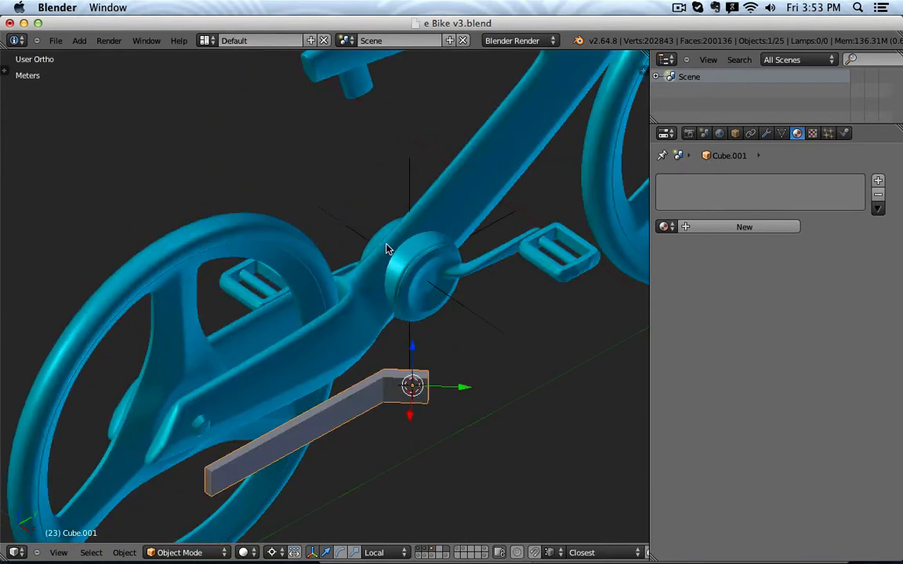
key("KP_3")
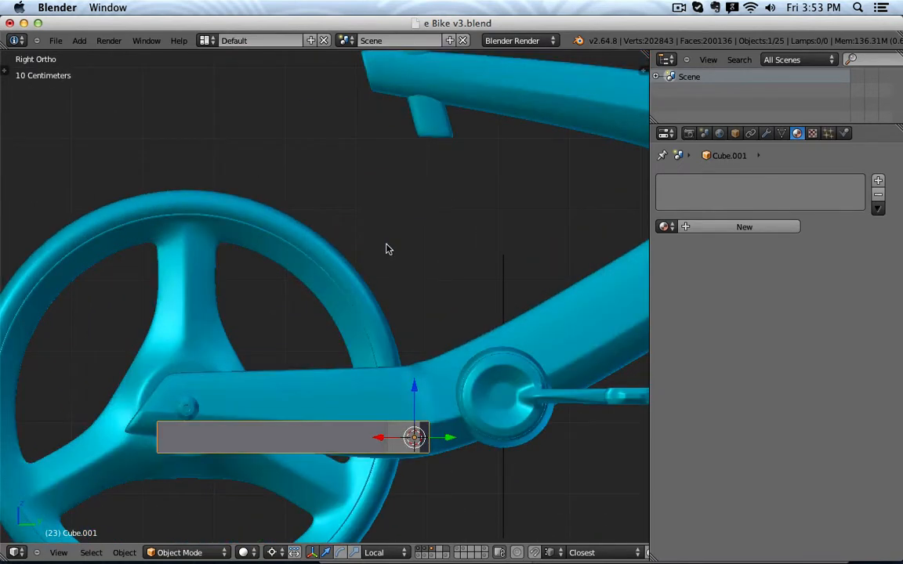
key("Tab")
key("a")
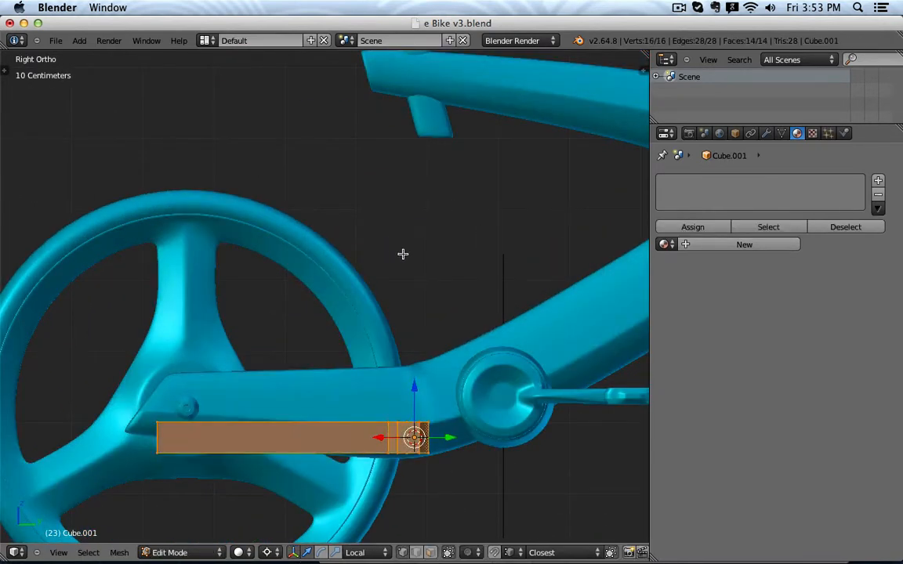
key("s")
key("z")
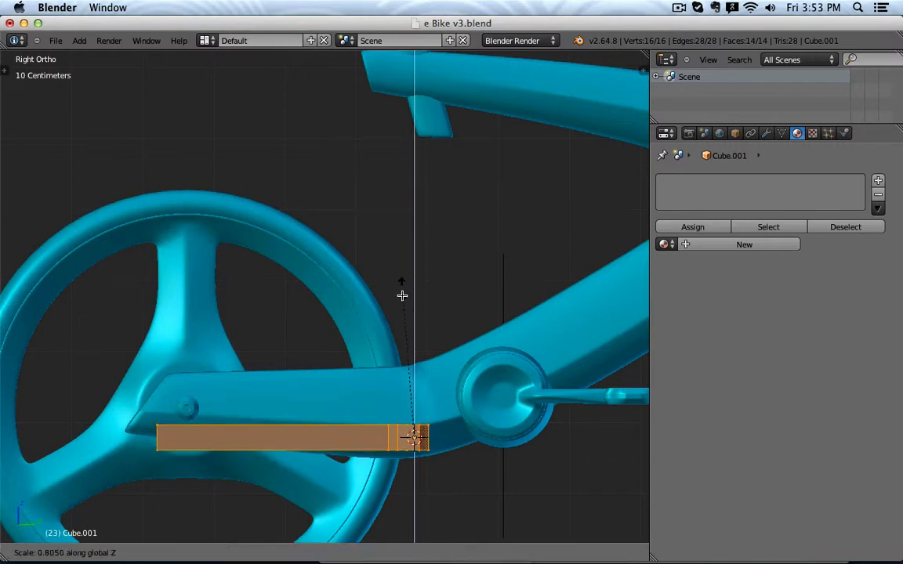
left_click(402, 330)
key("Tab")
scroll(402, 330, "down", 2)
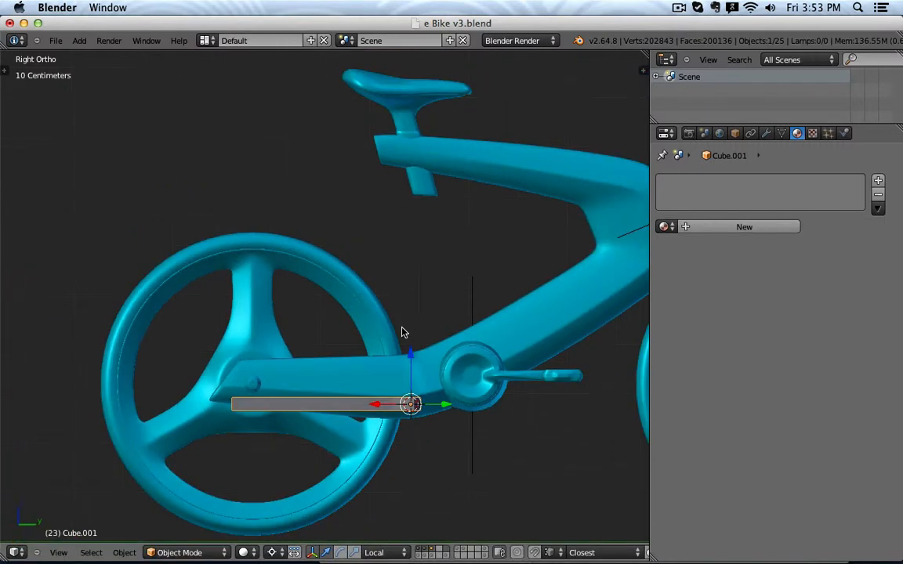
- Examine the bent bar's position and shape beside the rear wheel from the top and from angled views
key("KP_7")
scroll(359, 208, "up", 2)
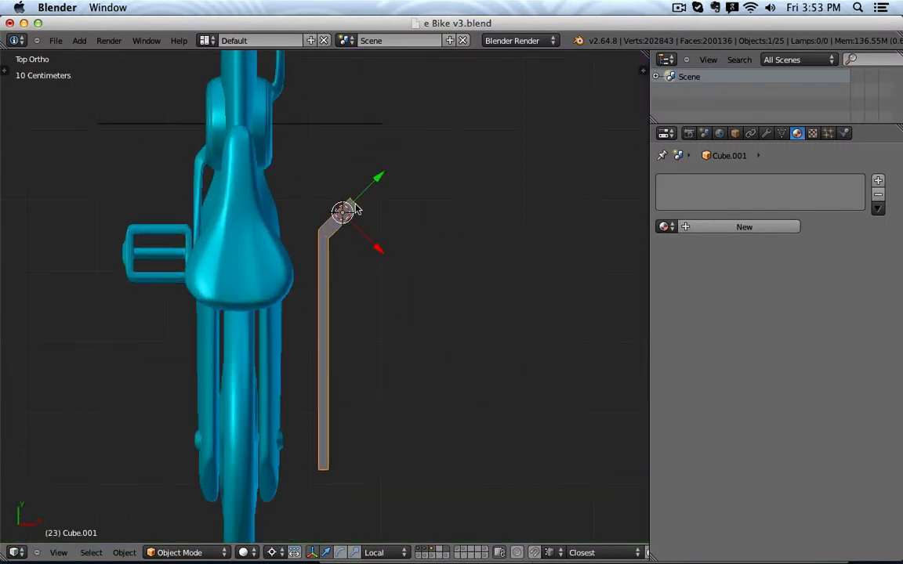
key("z")
scroll(359, 209, "down", 2)
key("z")
middle_click_drag(414, 259, 368, 190)
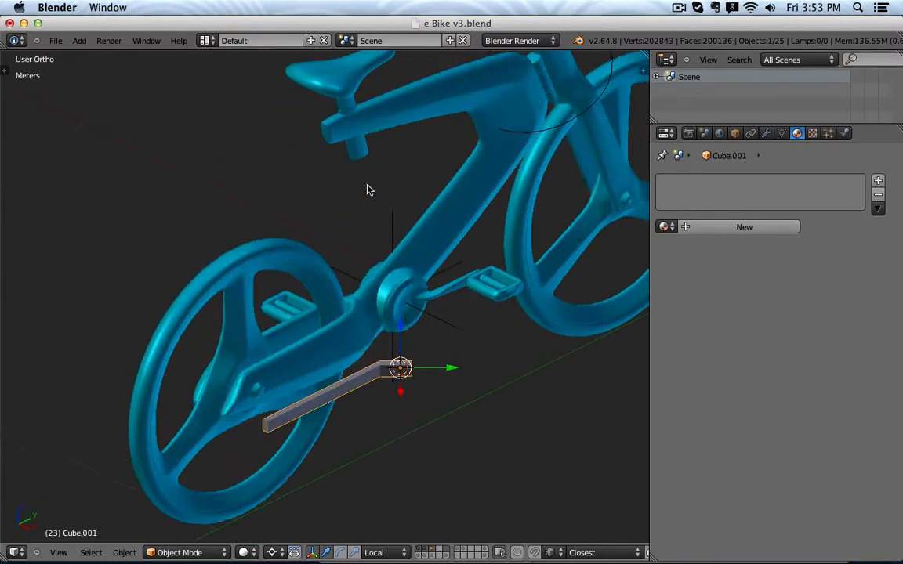
scroll(439, 259, "up", 3)
middle_click_drag(387, 406, 395, 392)
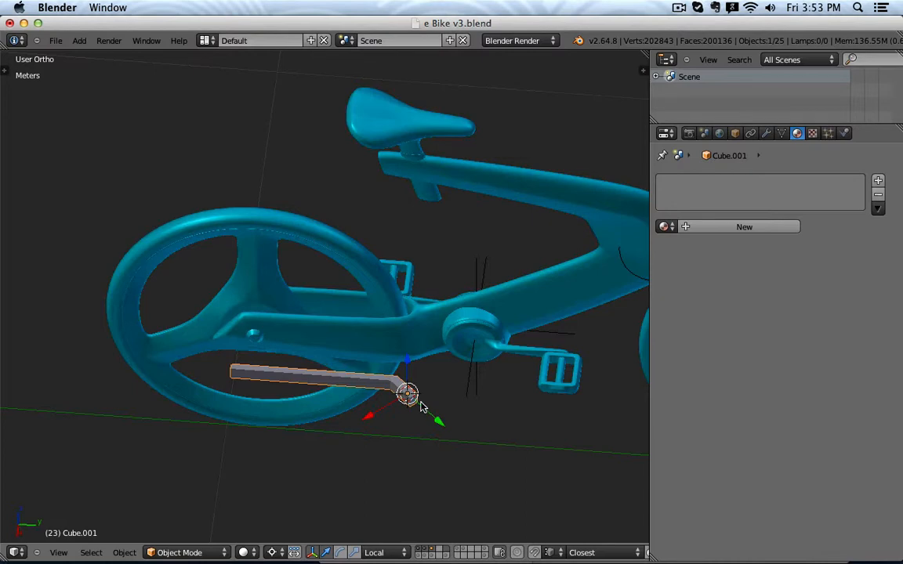
- Try rotating the bar about its local X axis, first freely and then by 90 degrees, and undo the rotation
key("r")
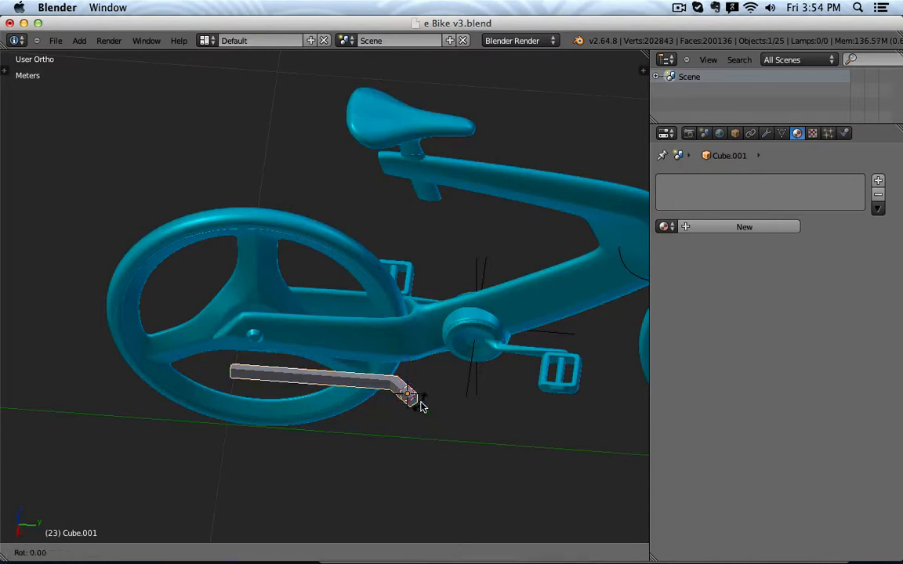
key("x")
key("x")
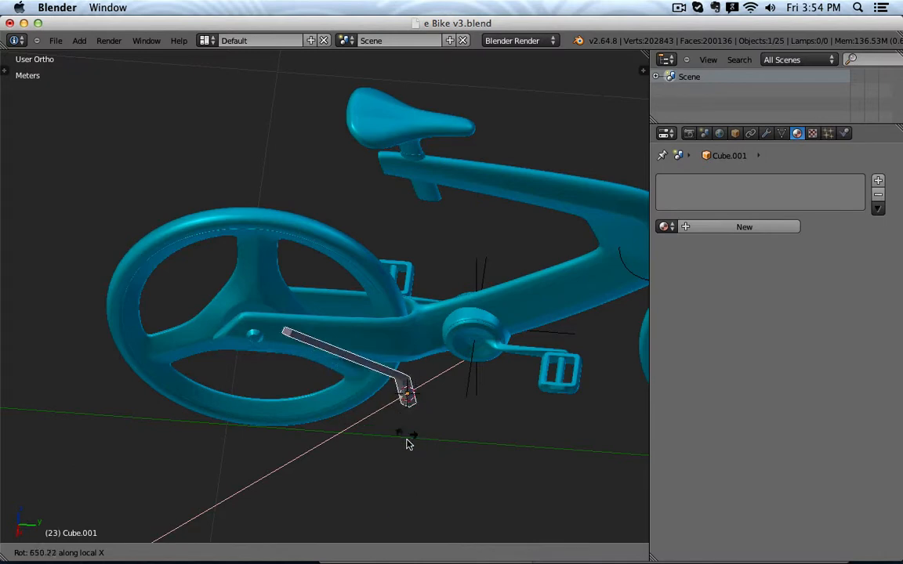
right_click(406, 437)
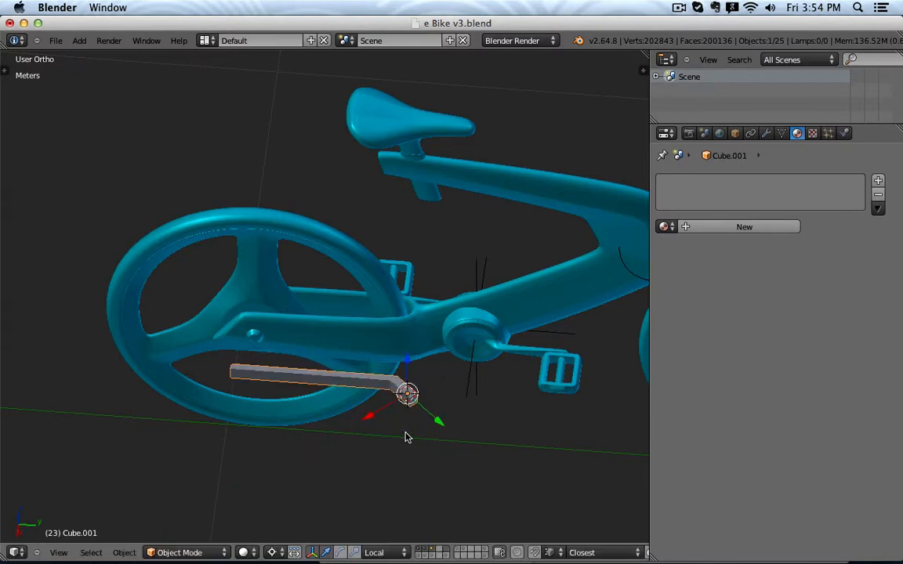
key("r")
key("x")
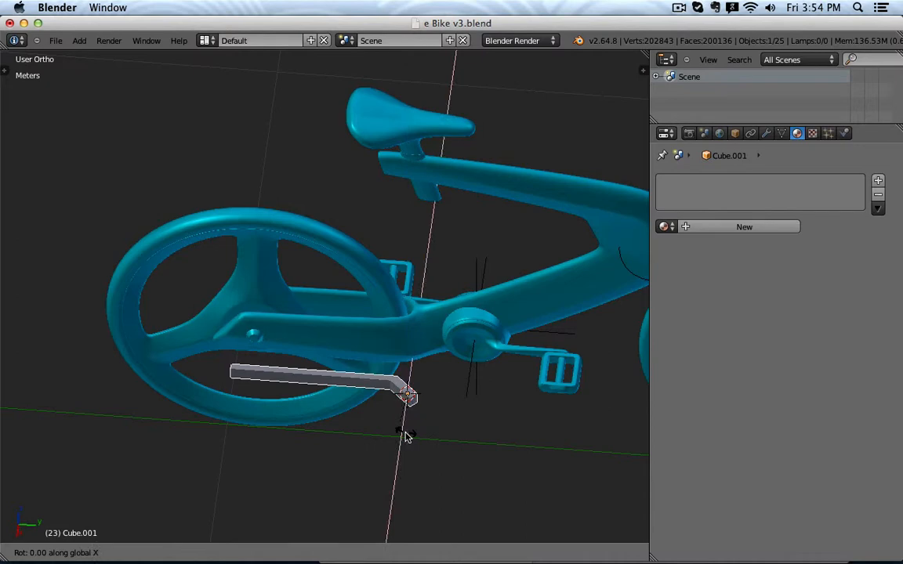
type("x90")
key("Return")
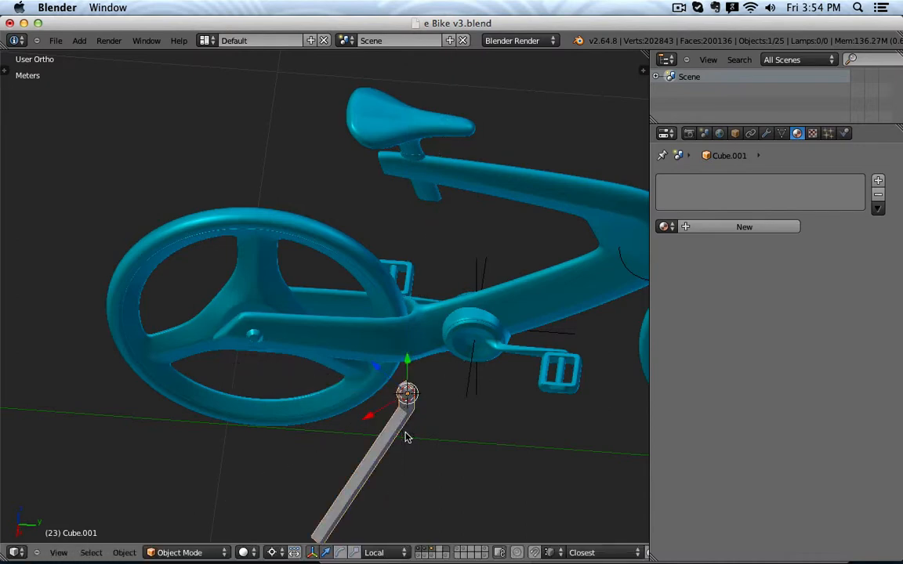
mouse_move(401, 424)
middle_mouse_down()
mouse_move(520, 377)
mouse_move(556, 384)
mouse_move(495, 439)
mouse_move(486, 429)
mouse_move(334, 413)
mouse_move(406, 417)
middle_mouse_up()
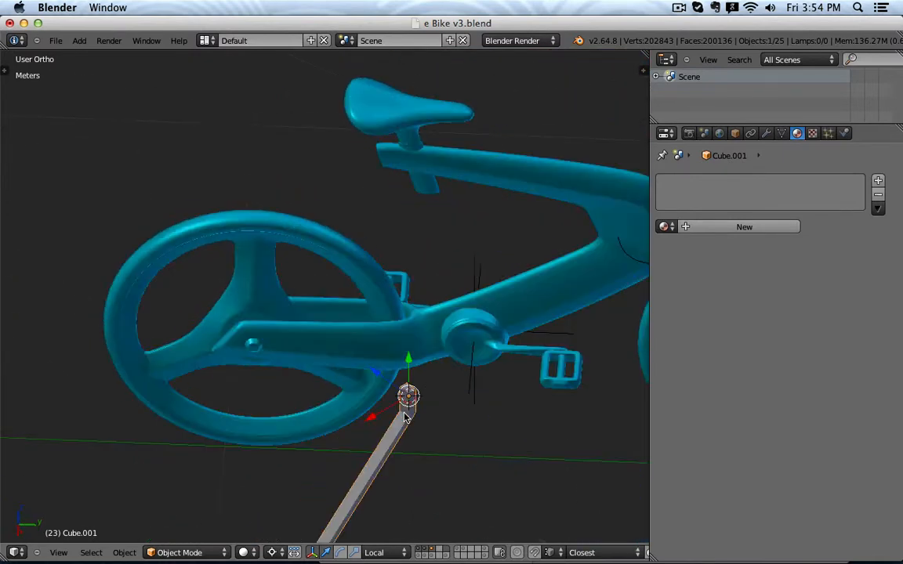
key("ctrl+z")
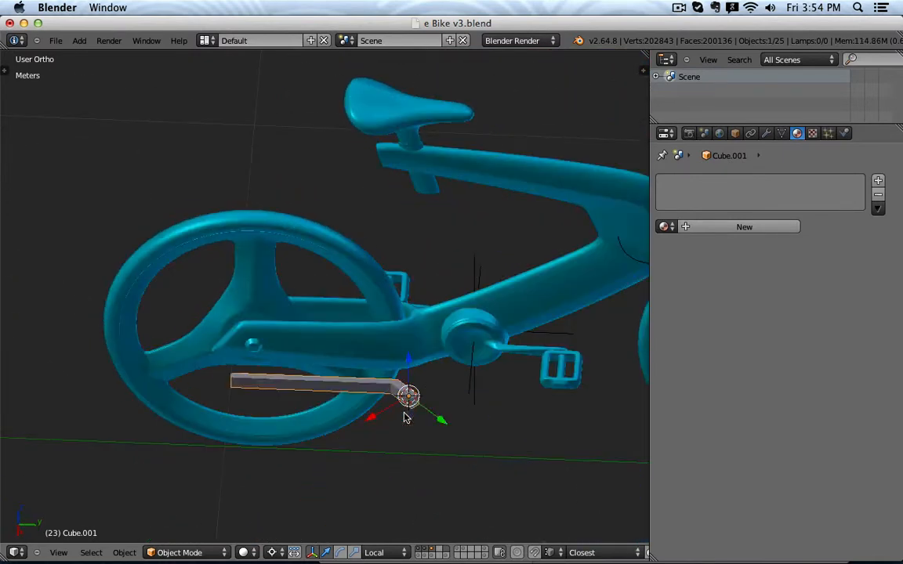
- Set the transform orientation to Global and move the bar along X toward the frame in front view
key("KP_7")
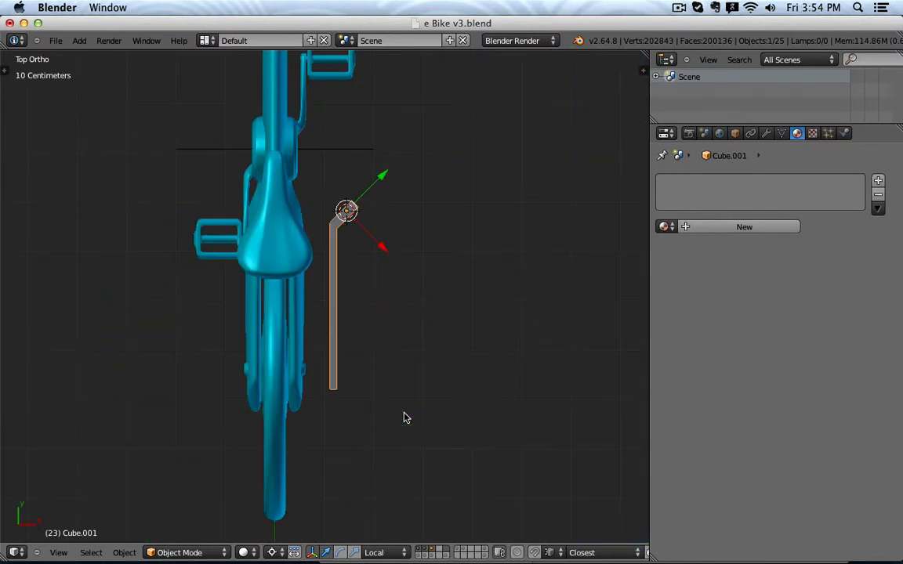
left_click(374, 553)
left_click(380, 539)
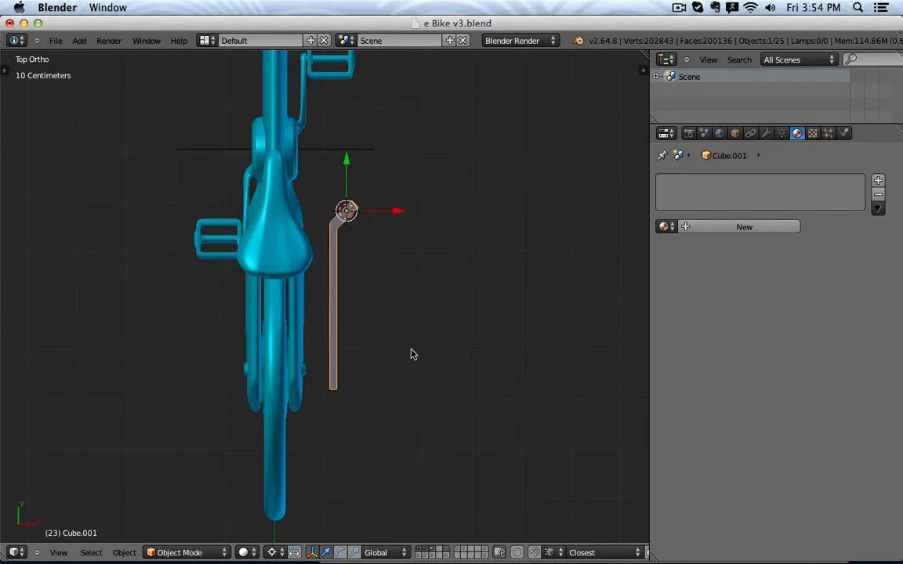
key("KP_1")
scroll(374, 336, "up", 3)
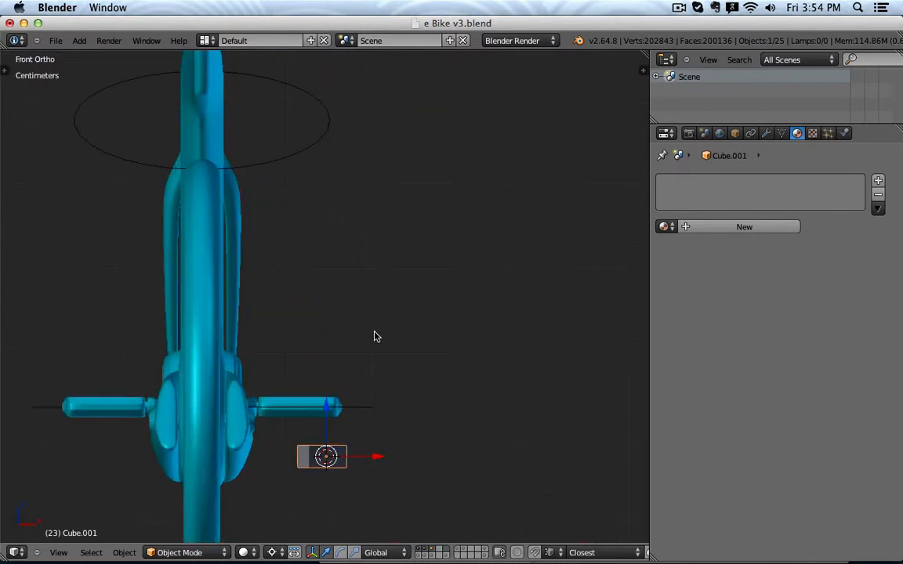
left_click_drag(377, 460, 333, 460)
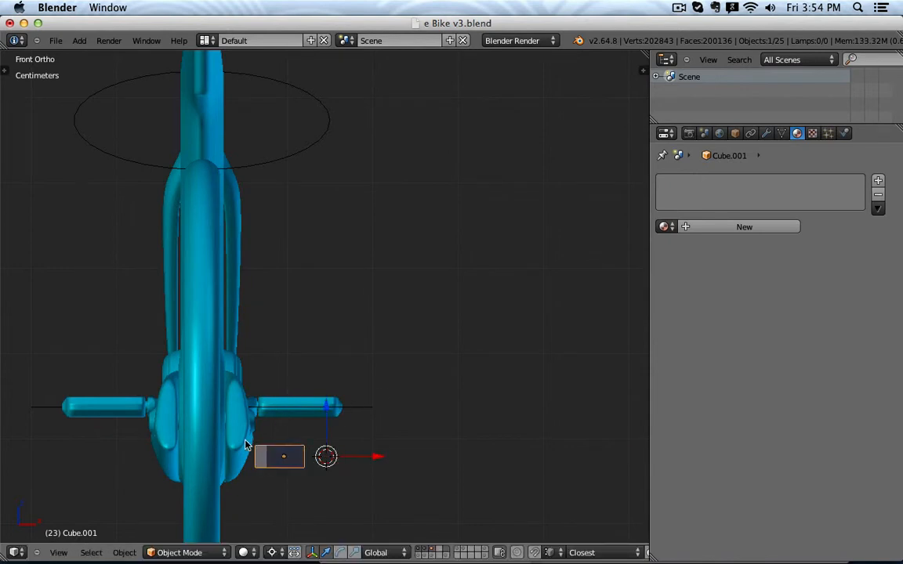
- Tilt the bar in front view to follow the frame's lower side and shift it along X closer to the frame
key("r")
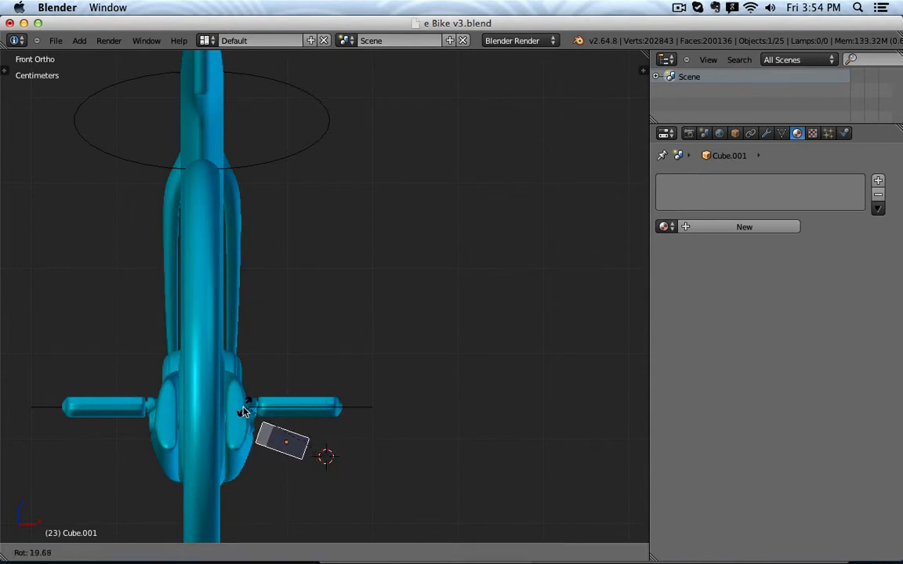
left_click(239, 414)
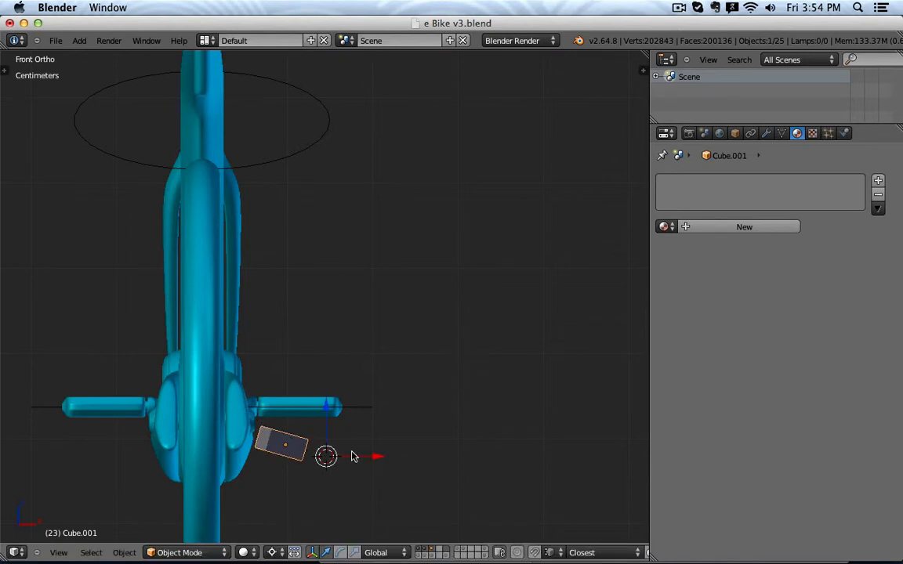
left_click_drag(369, 458, 381, 460)
- Fine-tune the bar's global X position beside the rear swingarm, checking it from the top and angled views
key("KP_7")
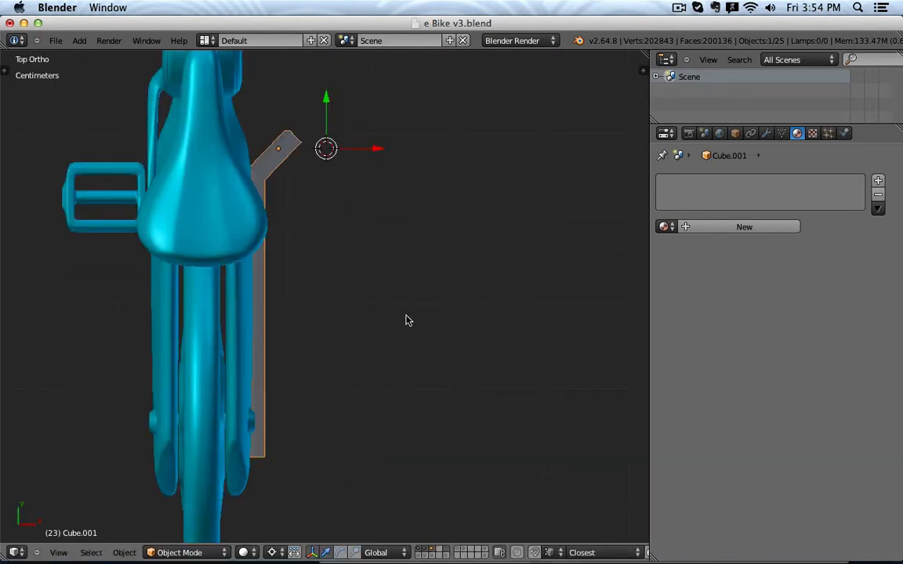
middle_click_drag(407, 320, 264, 326)
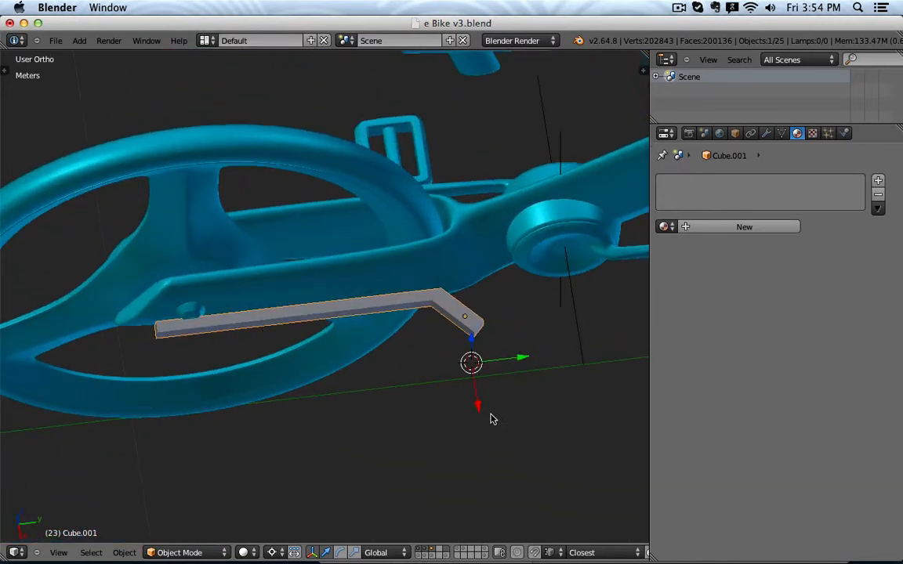
left_click_drag(479, 407, 480, 412)
middle_click_drag(435, 349, 457, 392)
left_click_drag(480, 378, 474, 378)
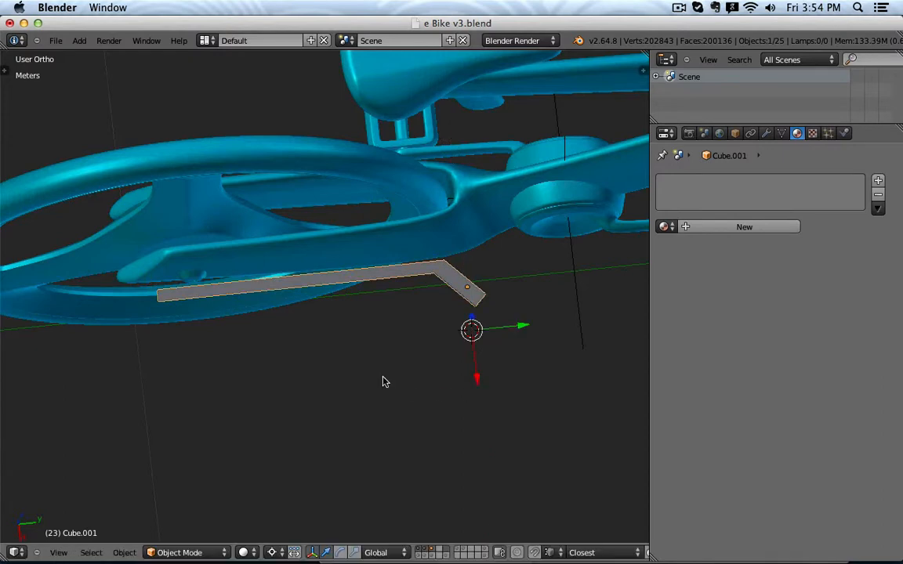
middle_click_drag(383, 379, 442, 388)
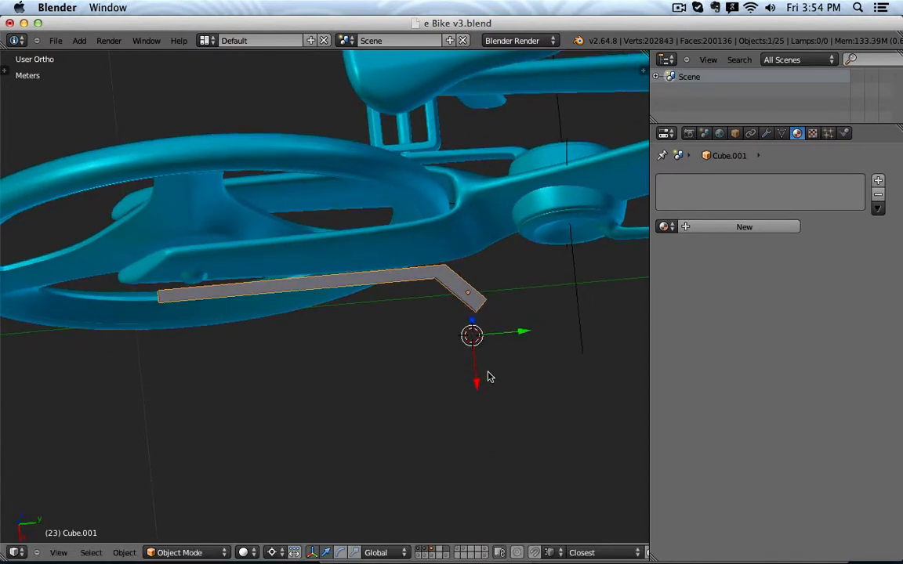
- Set the transform orientation to Local and rotate the bar about -0.5 degrees around its local Z axis
left_click(383, 546)
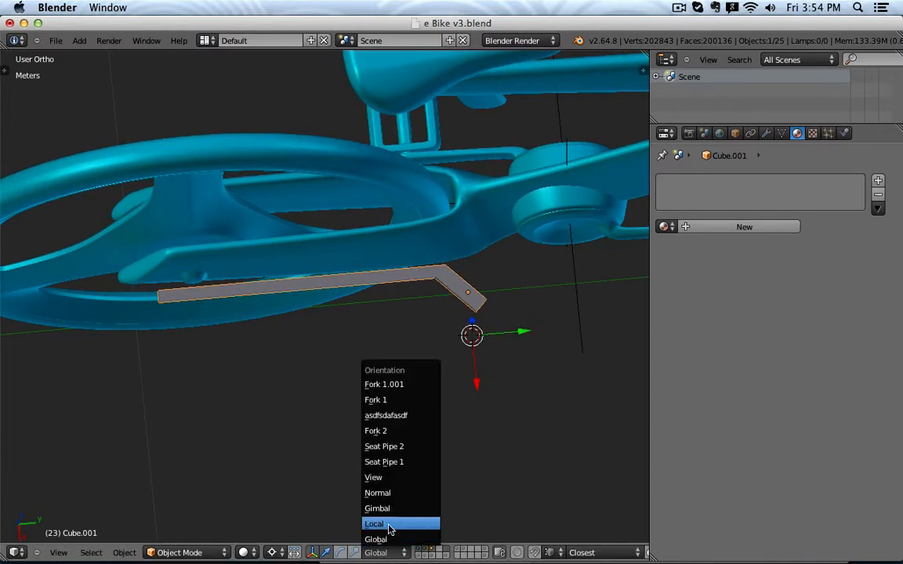
left_click(382, 522)
key("r")
key("z")
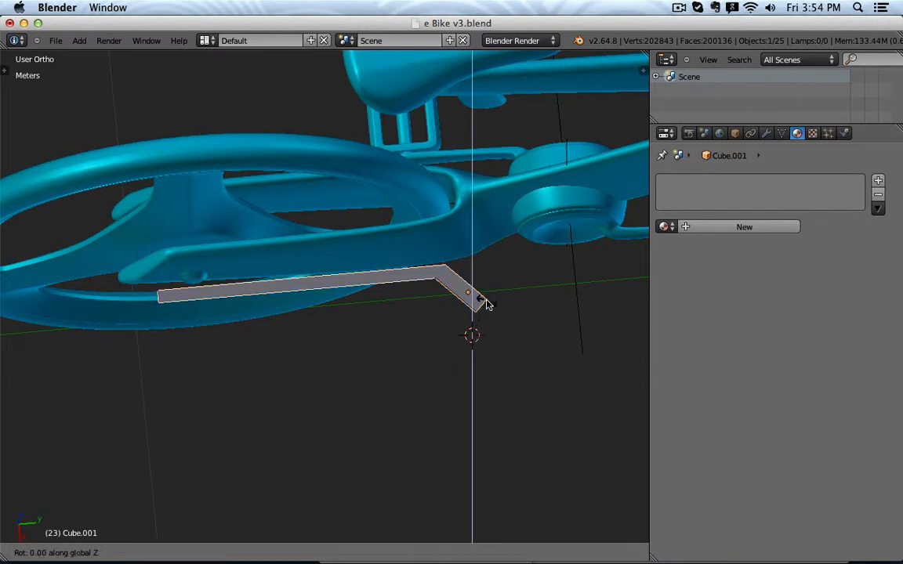
key("z")
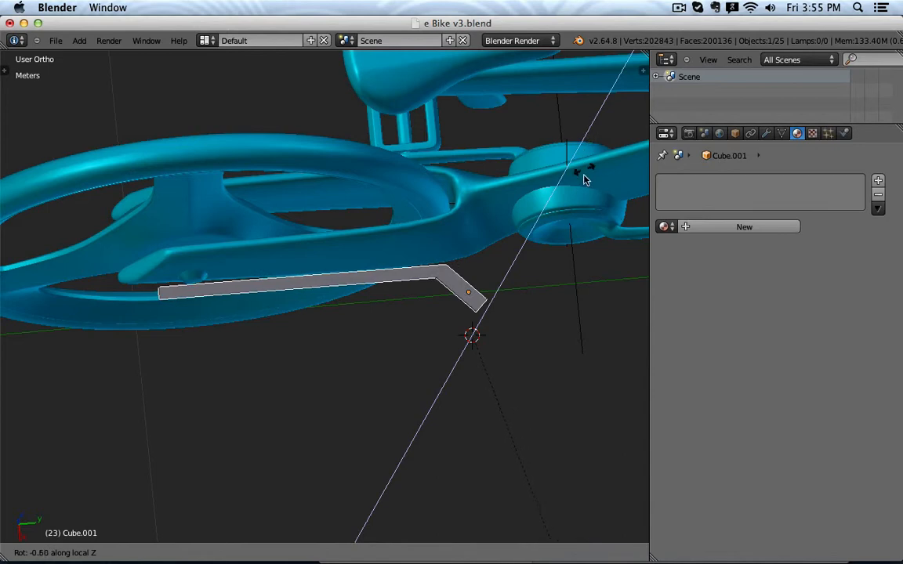
left_click(579, 245)
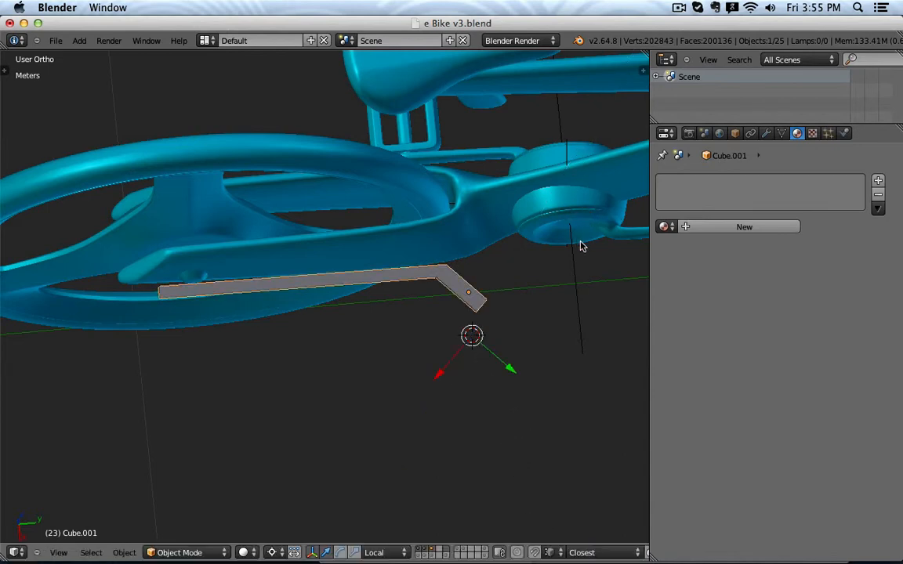
- Nudge the bar along its local axes to refine its placement beside the swingarm
key("r")
left_click(435, 378)
left_click_drag(505, 374, 511, 367)
middle_click_drag(520, 359, 411, 405)
key("KP_7")
- Delete the four end vertices of the bar's short angled section in wireframe edit mode
key("Tab")
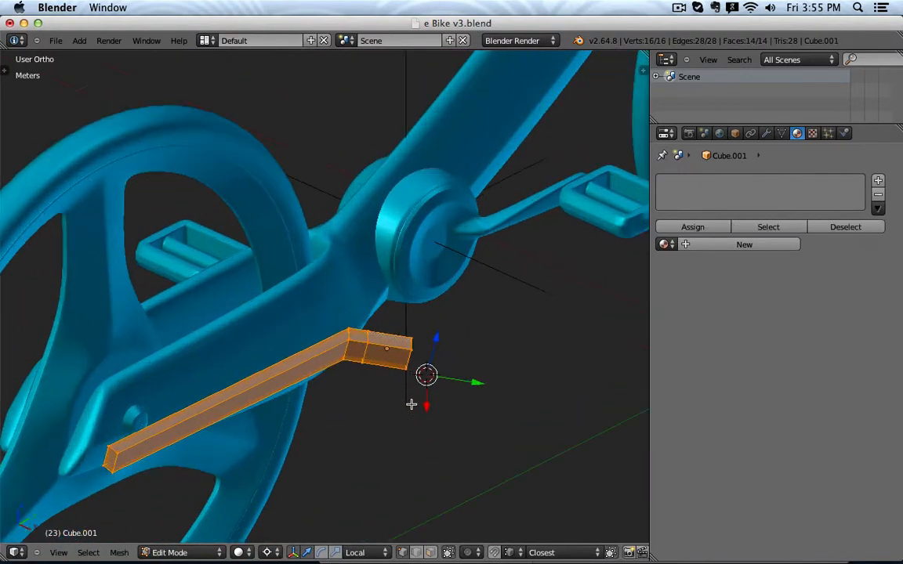
key("z")
scroll(406, 338, "up", 2)
right_click(409, 380)
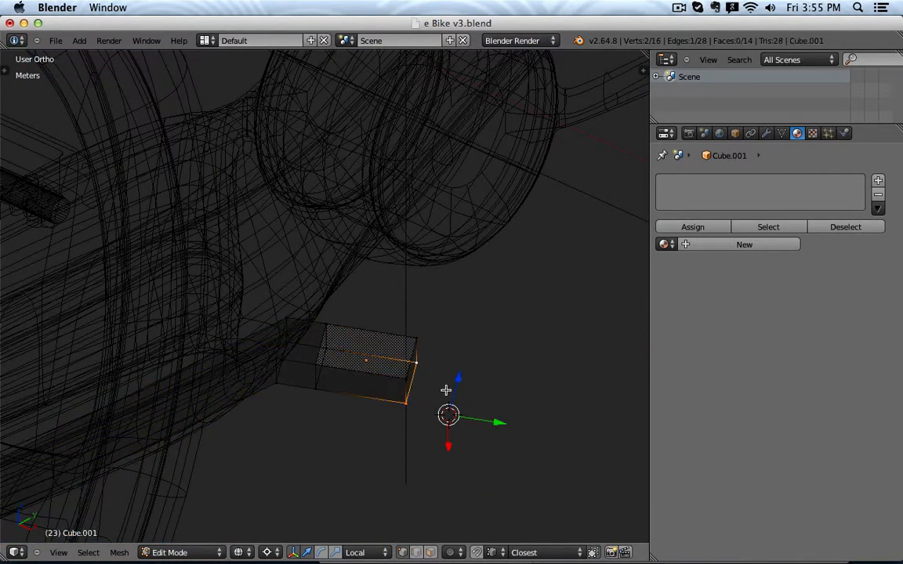
key("x")
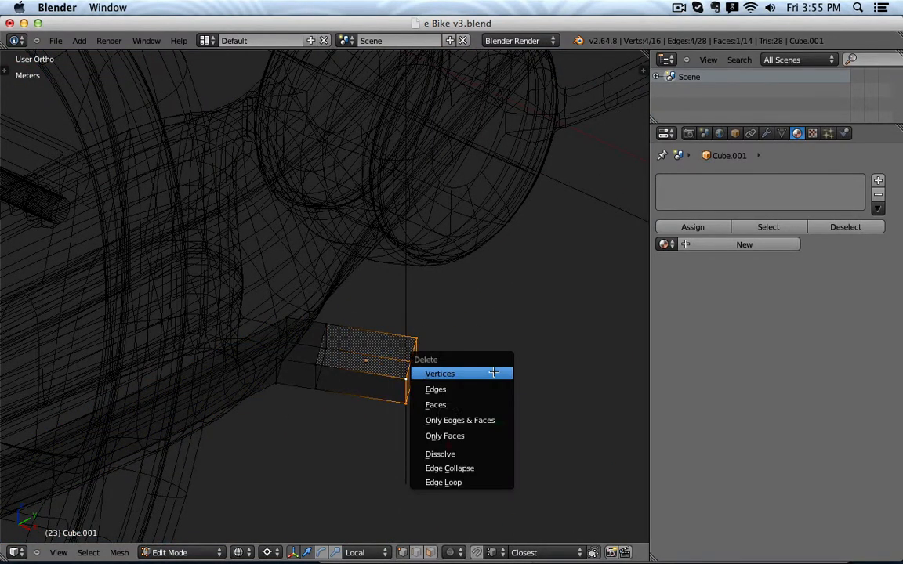
left_click(460, 366)
- Select the four open-end vertices of the short section, move them slightly outward along local Y, and fill them with a face
right_click(329, 324)
right_click(332, 351, "shift")
right_click(323, 391, "shift")
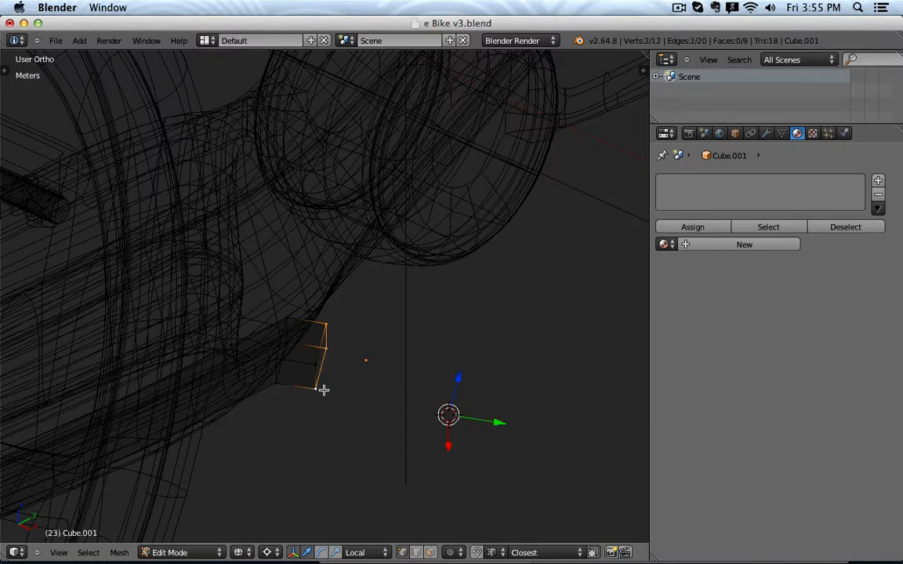
right_click(312, 364, "shift")
left_click_drag(500, 422, 527, 430)
key("f")
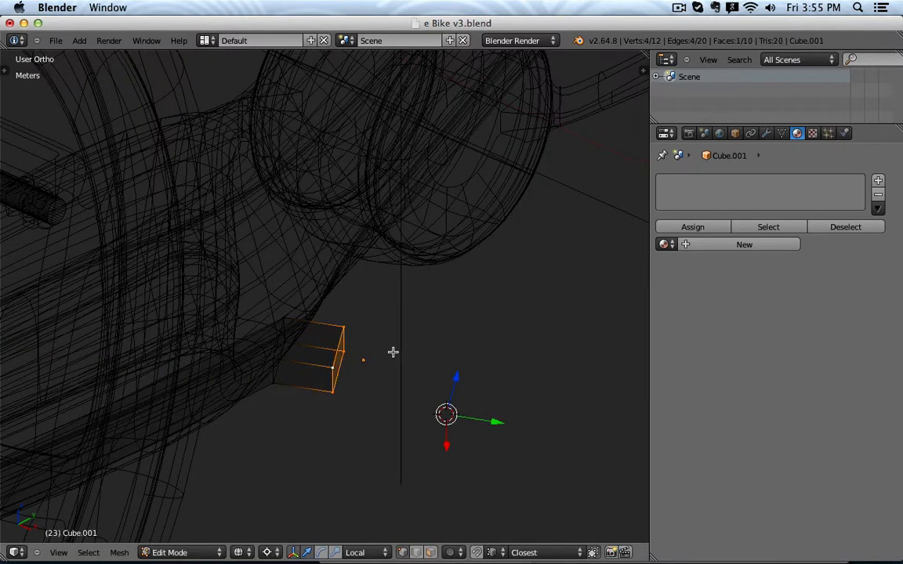
- Select the four vertices of the short section's frame-facing side and snap the 3D cursor to the selection
key("g")
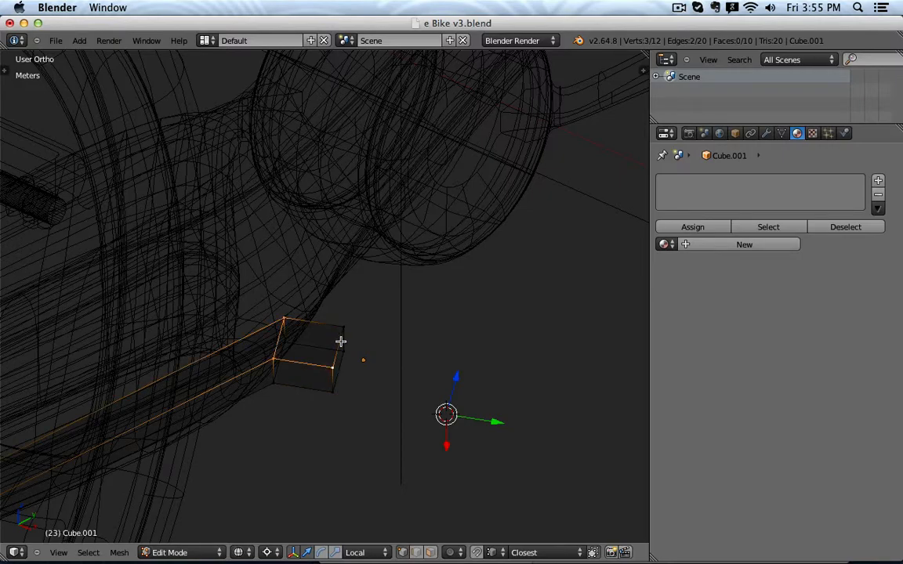
left_click(340, 343)
mouse_move(443, 335)
middle_mouse_down()
mouse_move(504, 349)
mouse_move(466, 335)
mouse_move(494, 354)
middle_mouse_up()
key("z")
key("z")
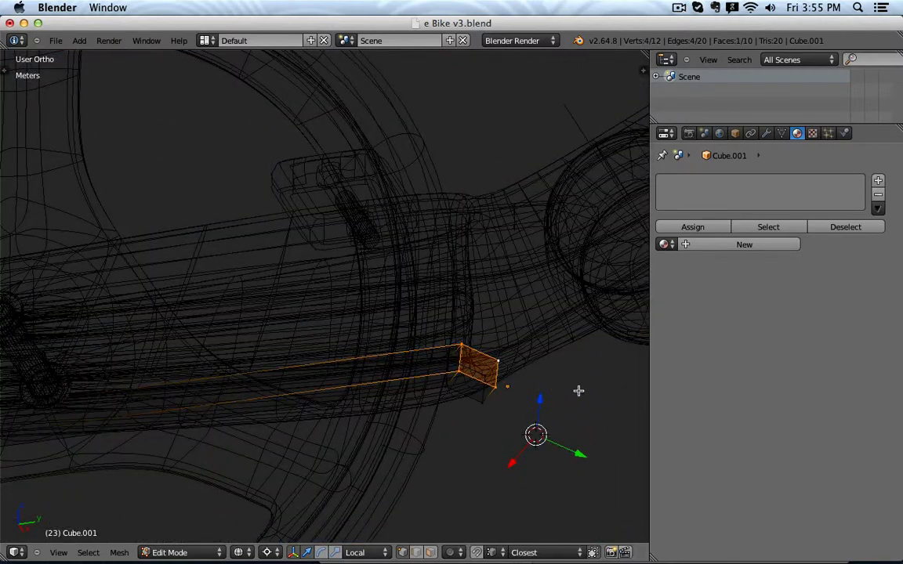
key("shift+s")
left_click(578, 391)
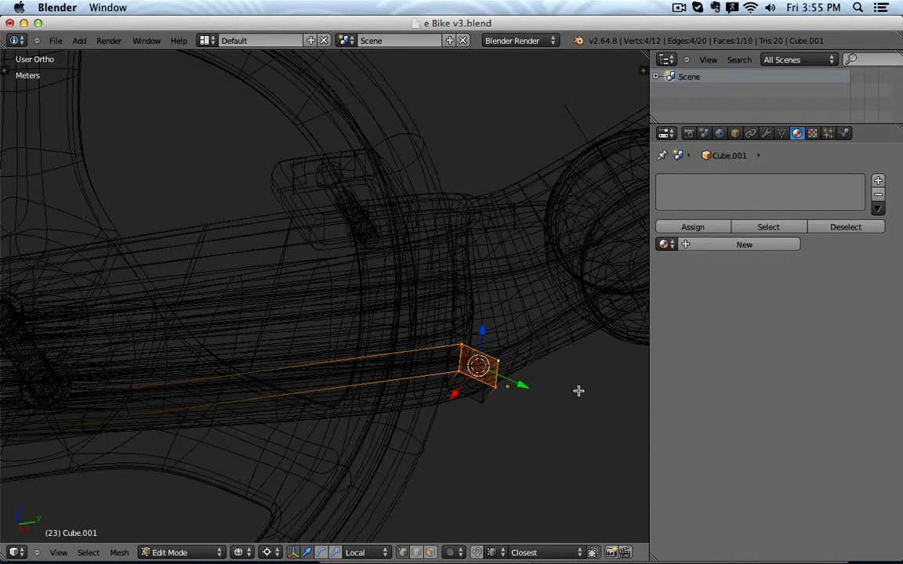
- Set the bar's origin to the 3D cursor in object mode and return to solid shading
key("Tab")
key("space")
type("ori")
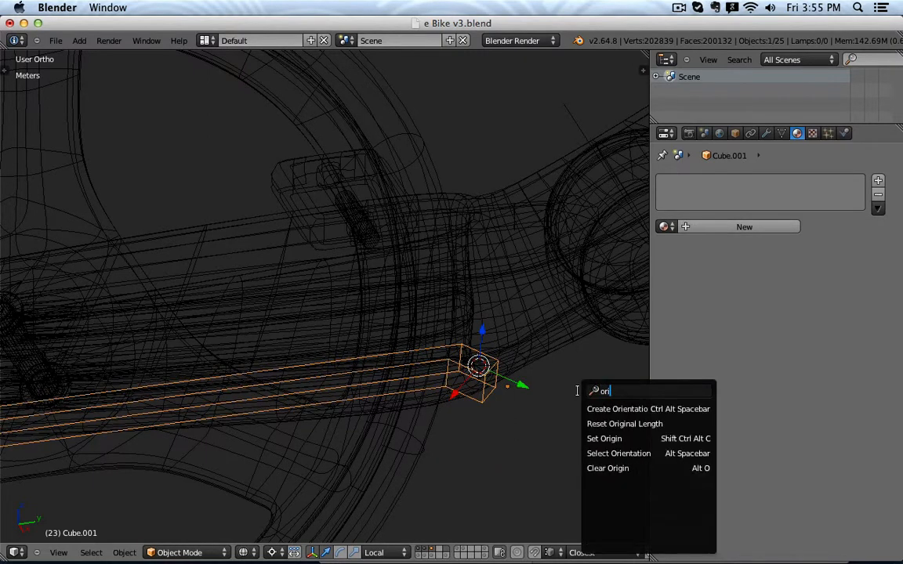
key("Down")
key("Down")
key("Down")
key("Return")
key("Down")
key("Down")
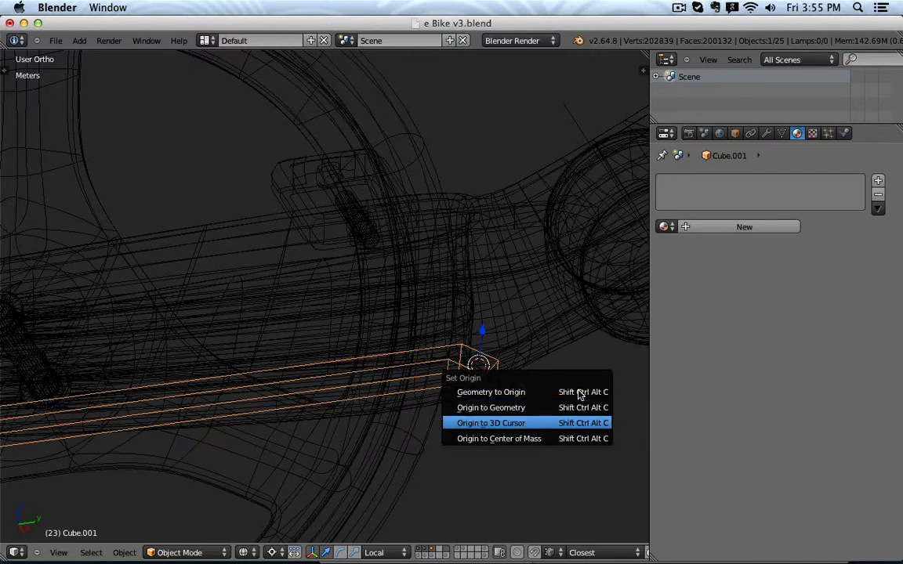
key("Return")
key("z")
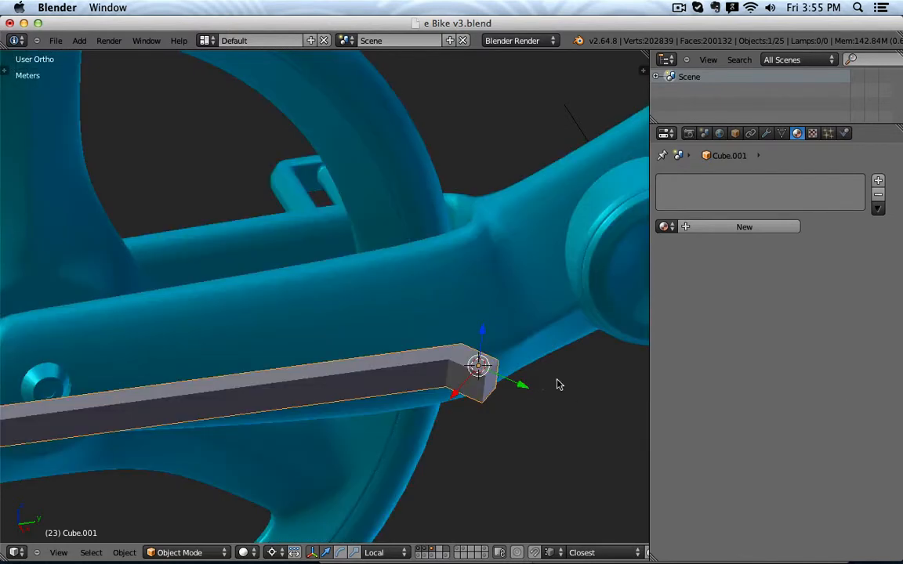
middle_click_drag(558, 384, 451, 392)
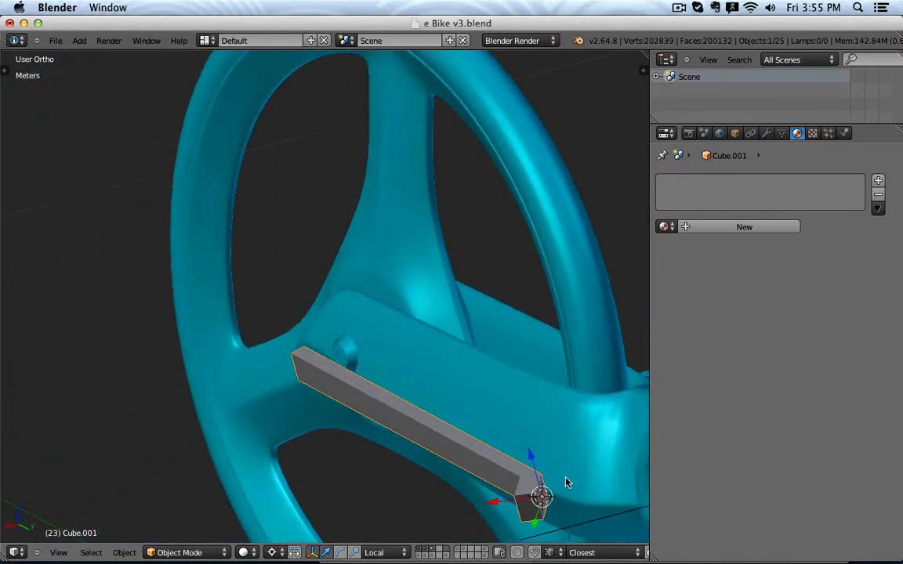
middle_click_drag(568, 482, 511, 326, "shift")
key("r")
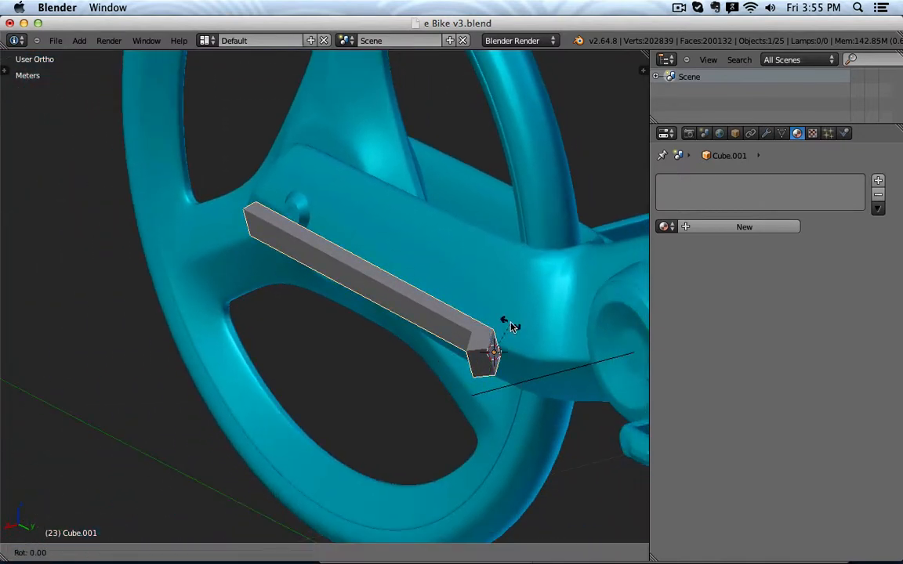
key("x")
key("x")
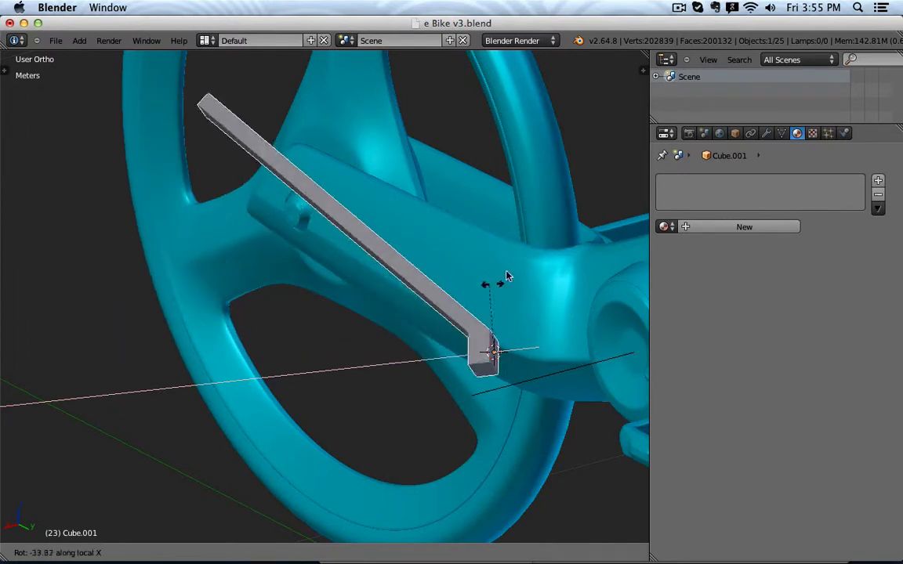
left_click(407, 262)
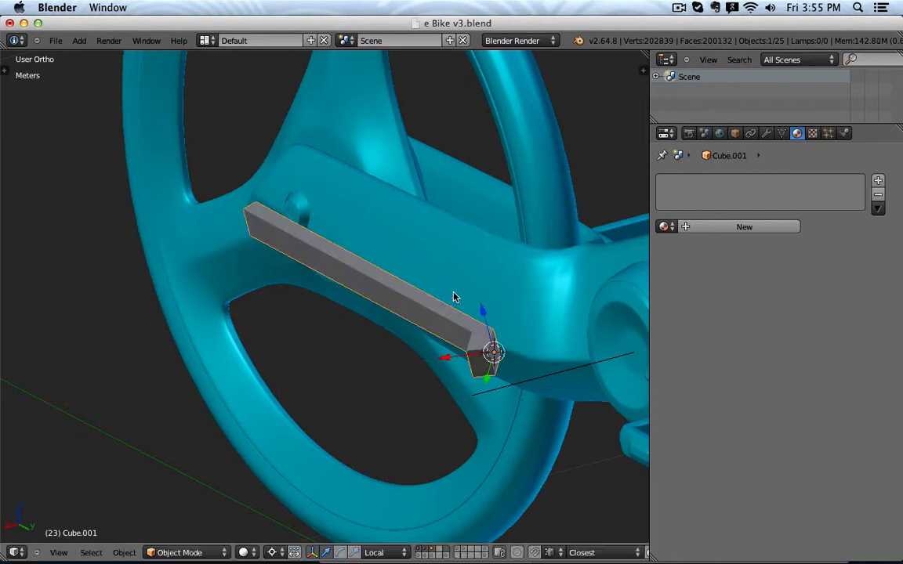
- Lower the bar slightly beside the swingarm and tilt it in right view so its rear end rises parallel to the swingarm
key("KP_7")
middle_click_drag(398, 235, 392, 362)
left_click_drag(381, 351, 397, 401)
middle_click_drag(398, 401, 598, 400)
key("KP_3")
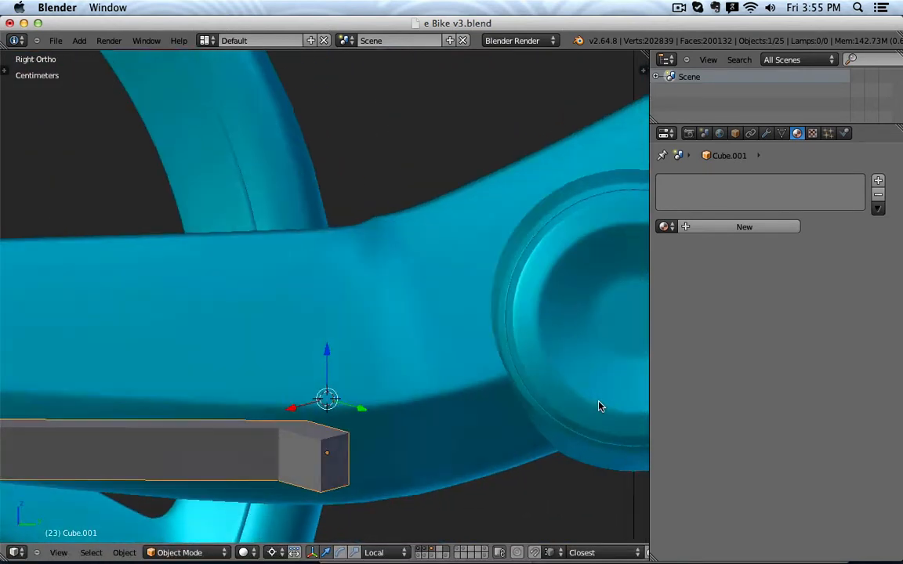
scroll(474, 411, "down", 2)
middle_click_drag(240, 383, 499, 314, "shift")
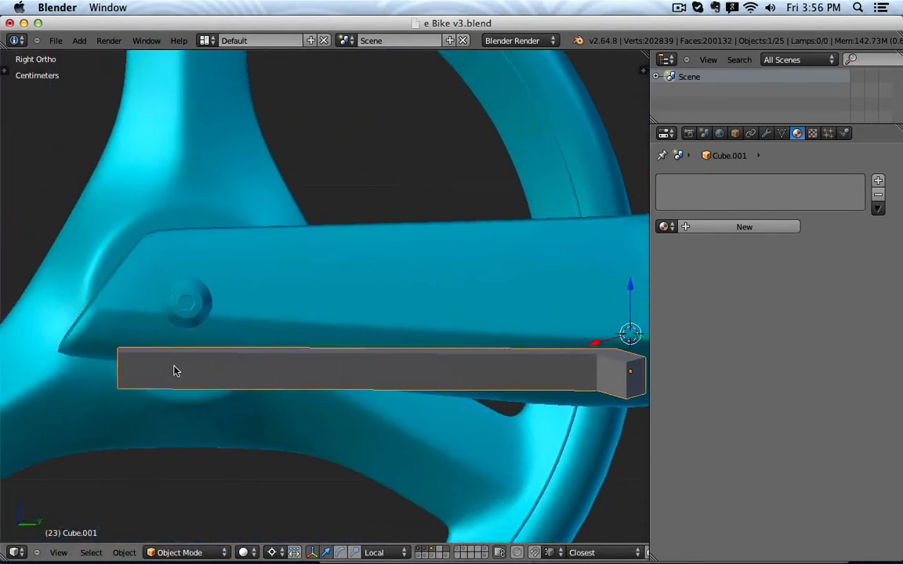
key("r")
left_click(178, 344)
middle_click_drag(535, 365, 336, 355, "shift")
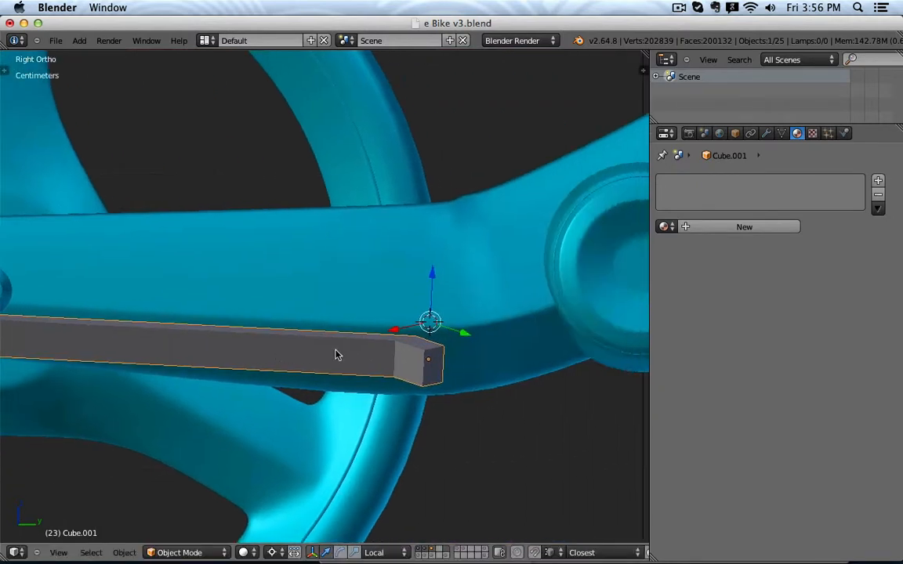
- Duplicate the selected end face of the bar's short section in edit mode and leave the copy in place
key("KP_7")
scroll(392, 355, "down", 3)
middle_click_drag(508, 489, 500, 350, "shift")
key("Tab")
scroll(499, 351, "up", 3)
key("Tab")
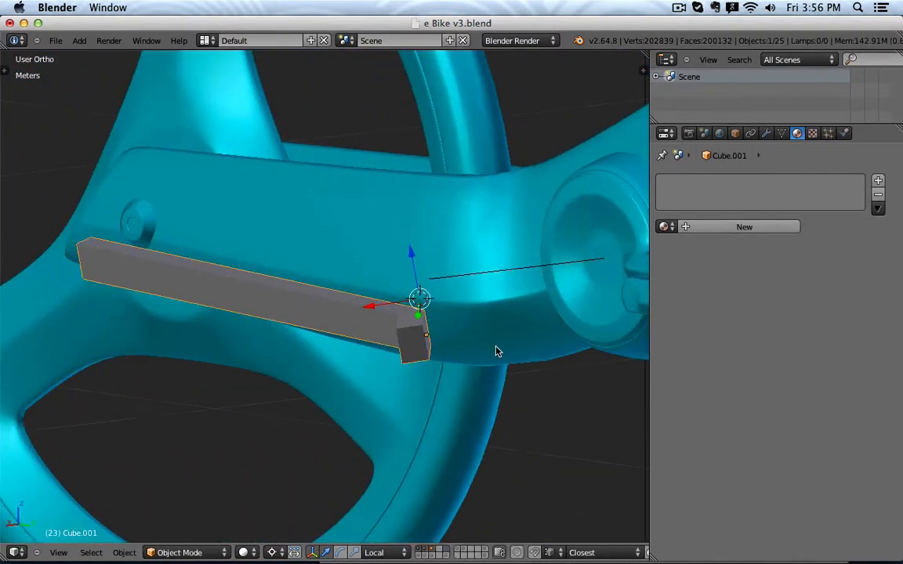
middle_click_drag(449, 317, 435, 333)
key("Tab")
scroll(435, 329, "up", 3)
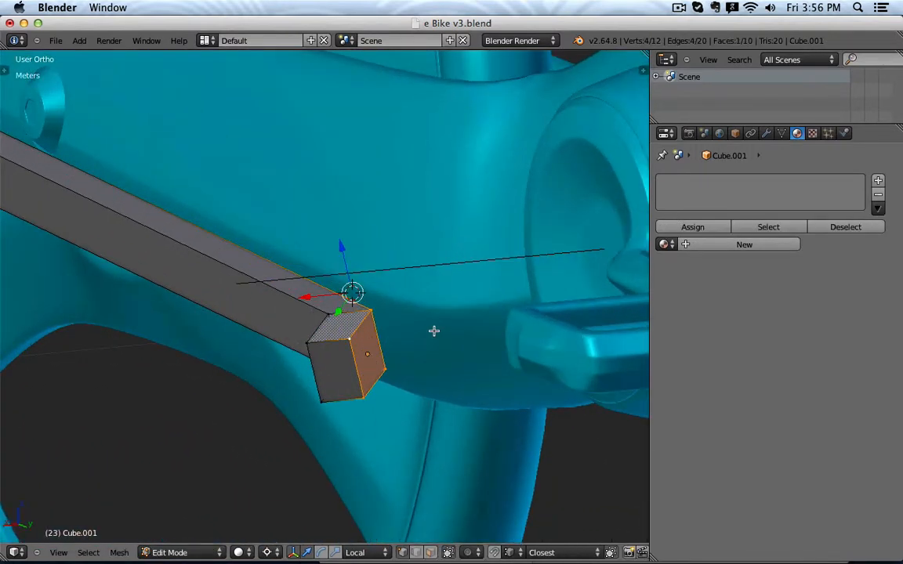
key("e")
right_click(433, 331)
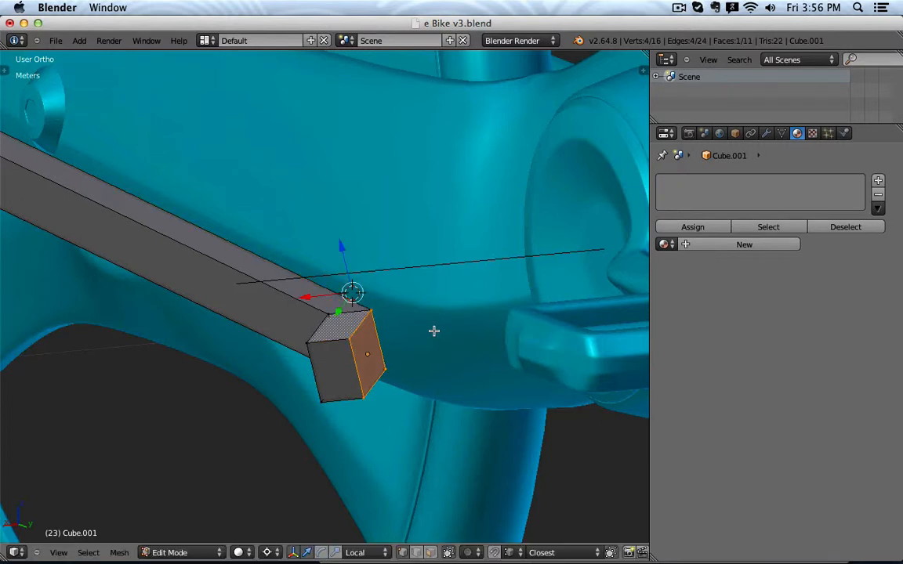
- Using the Bounding Box Center pivot, offset the copied face slightly from the bar and extrude it into a block toward the crank
left_click(267, 553)
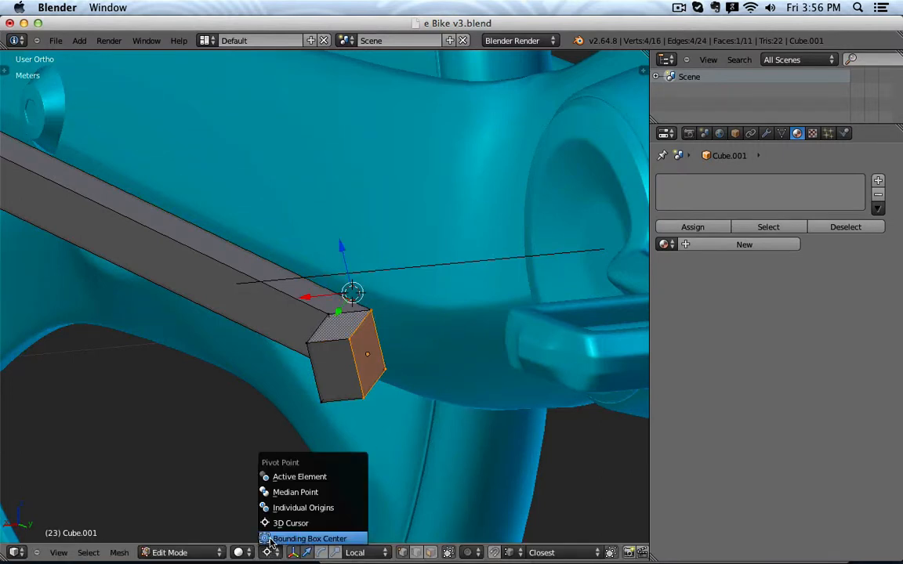
left_click(303, 534)
left_click_drag(324, 360, 515, 350)
key("e")
right_click(446, 330)
middle_click_drag(417, 311, 489, 350)
scroll(502, 347, "down", 5)
scroll(278, 298, "up", 3)
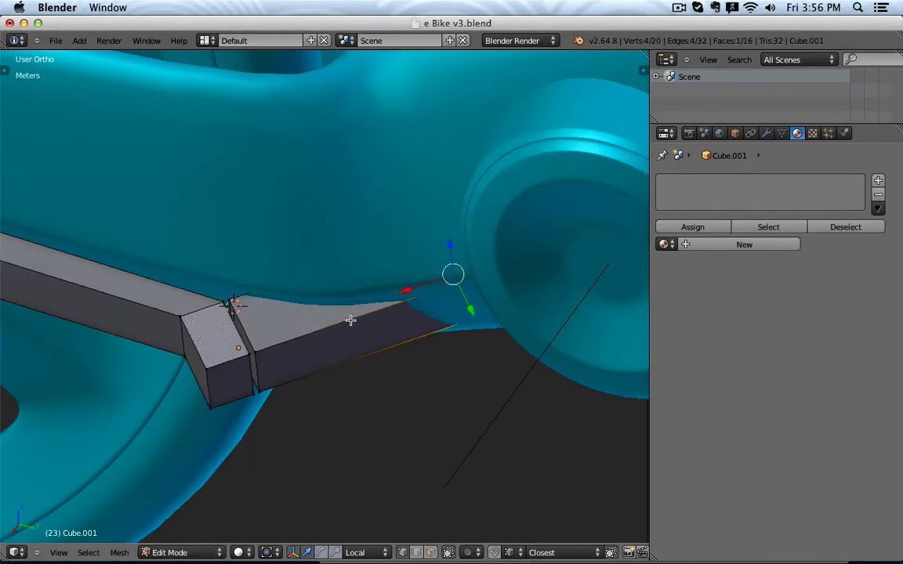
- Select the whole linked block, separate it from the bar as its own object, and return to object mode
key("a")
key("z")
key("l")
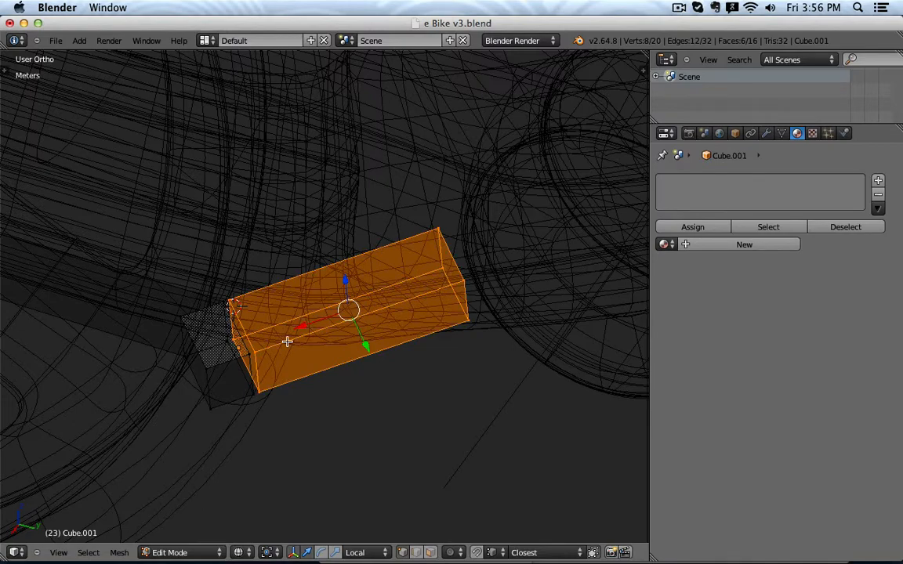
scroll(287, 342, "down", 1)
scroll(287, 342, "up", 1)
key("z")
key("p")
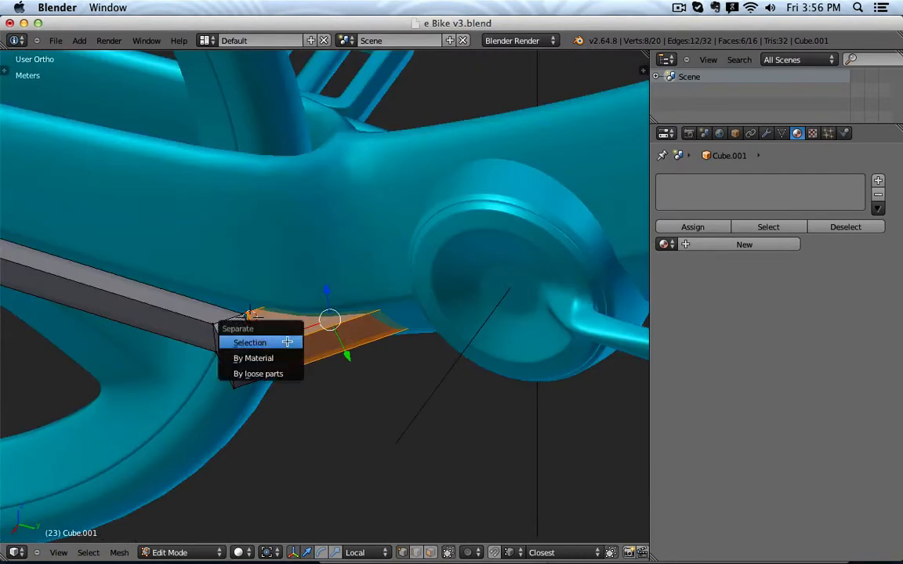
left_click(287, 342)
key("Tab")
- Clear the selection and select only the long bent bar beside the rear wheel
middle_click_drag(289, 346, 234, 320)
right_click(301, 355)
right_click(302, 354)
right_click(302, 354)
key("a")
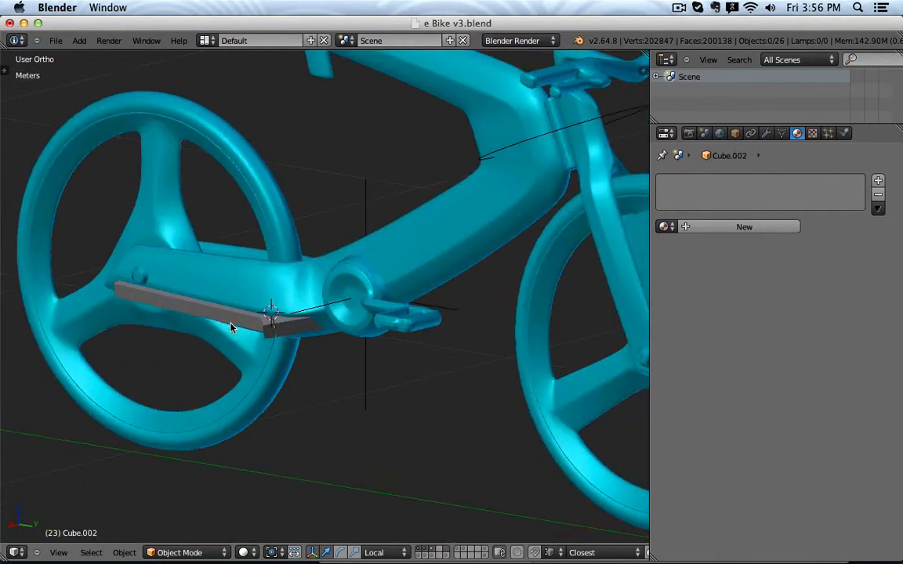
right_click(238, 312)
middle_click_drag(229, 361, 280, 365)
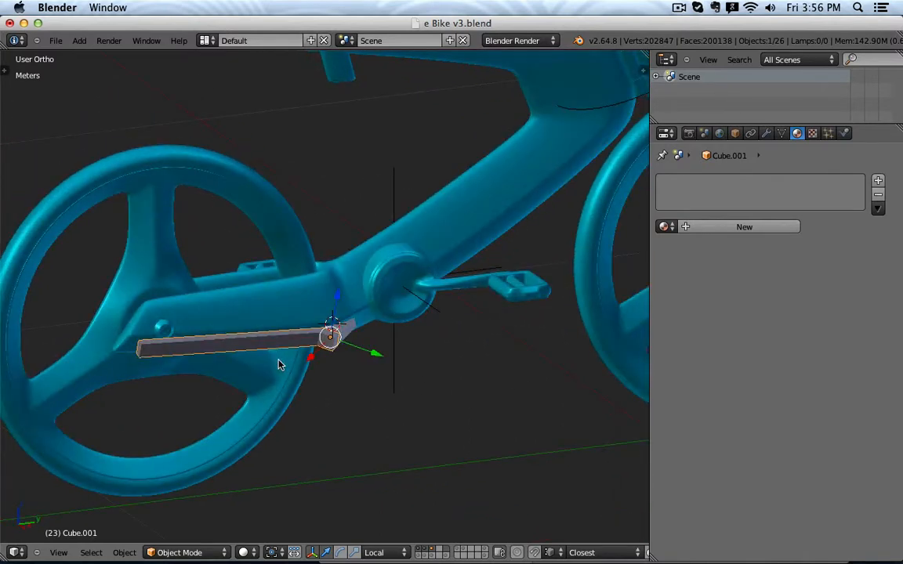
- Rotate the bar 135 degrees about its local X axis
key("r")
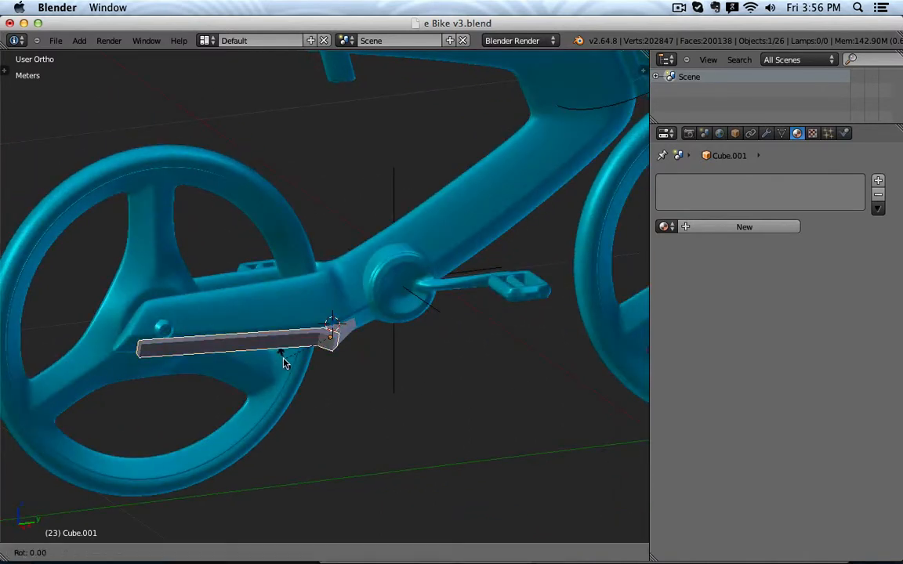
key("x")
key("x")
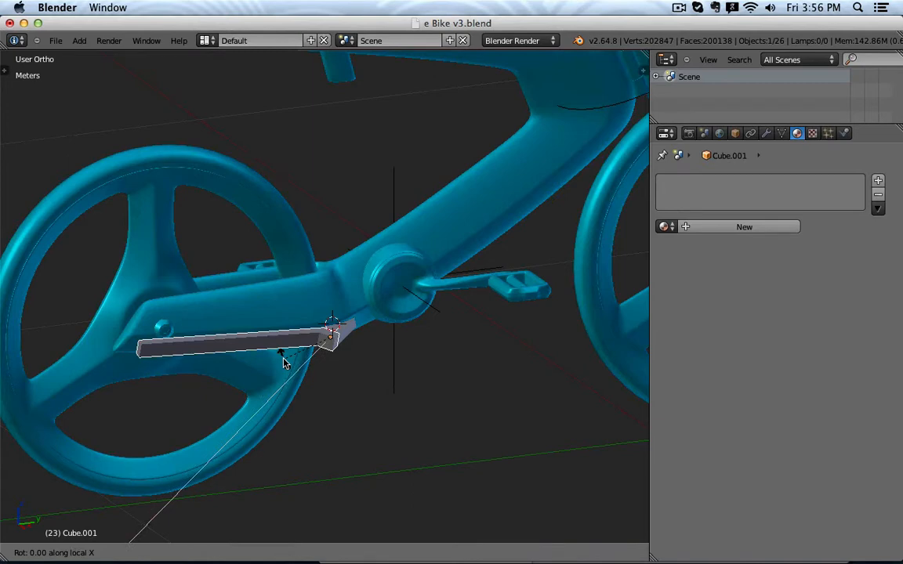
type("90")
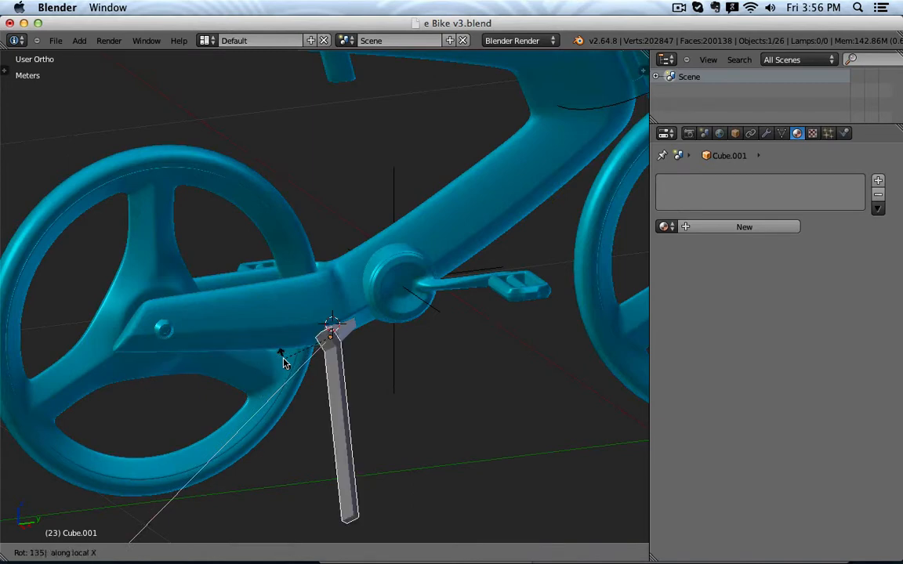
key("Return")
scroll(360, 384, "down", 2)
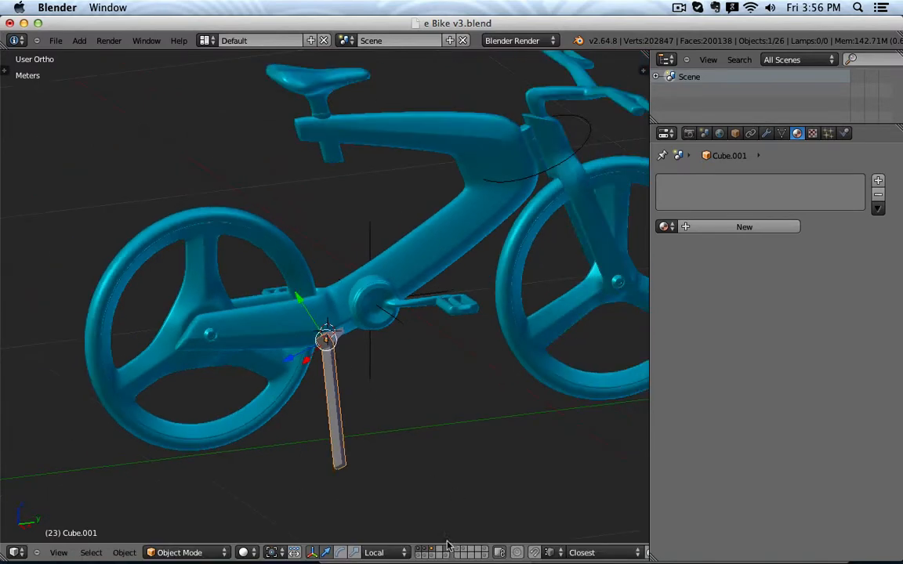
- Show the helper planes' layer along with the bike and view the swung-out bar from the top
left_click(433, 555, "shift")
middle_click_drag(398, 463, 342, 491)
scroll(345, 470, "down", 2)
key("KP_7")
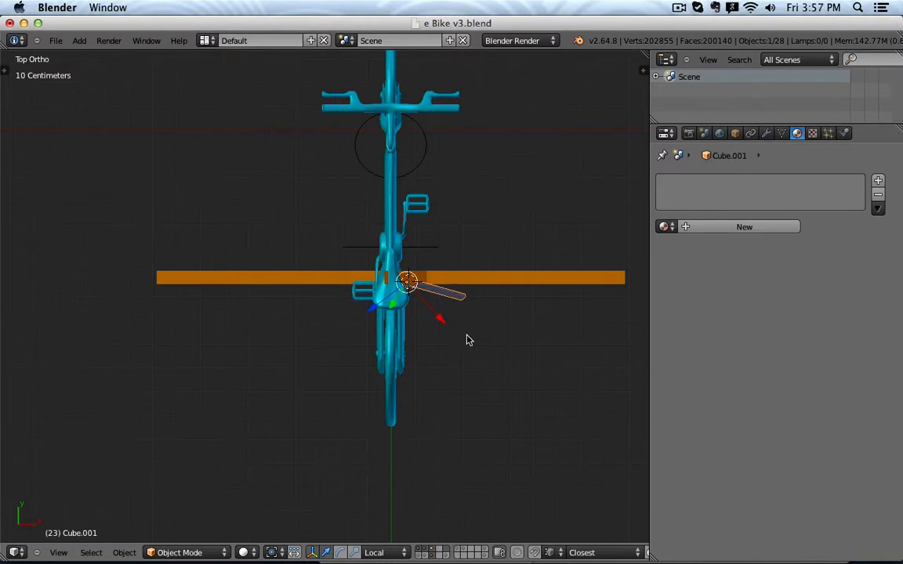
- Undo the bar's last rotation while keeping the helper planes' layer shown
key("x")
left_click(459, 303)
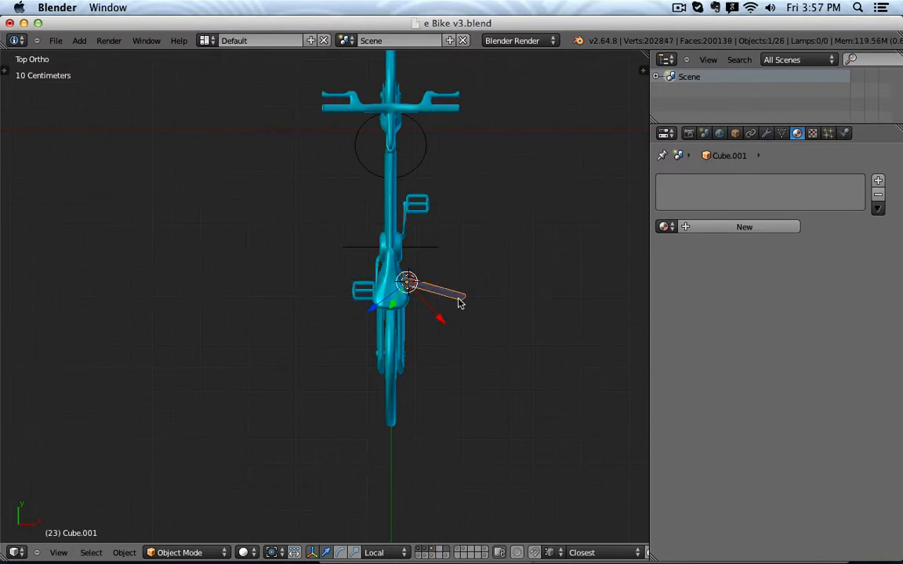
key("ctrl+z")
scroll(454, 305, "up", 1)
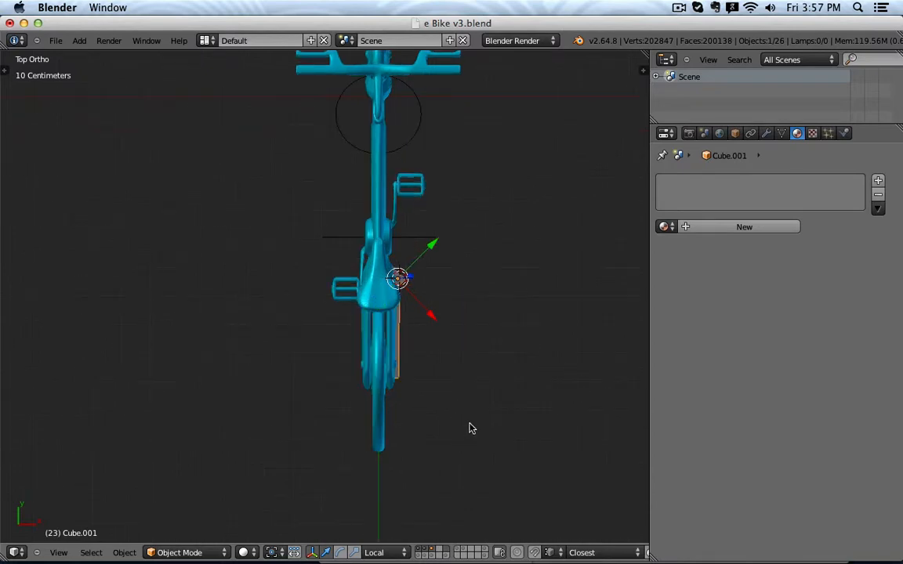
key("ctrl+z")
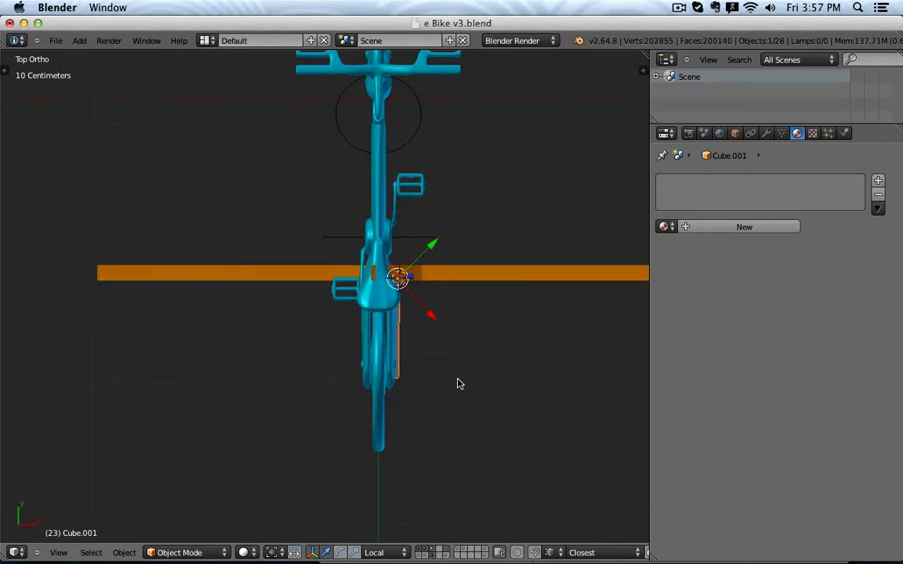
- Try rotating the bar 90 degrees about its local X axis, turn it again until it sticks out sideways, and undo both rotations
key("r")
key("x")
key("x")
type("90")
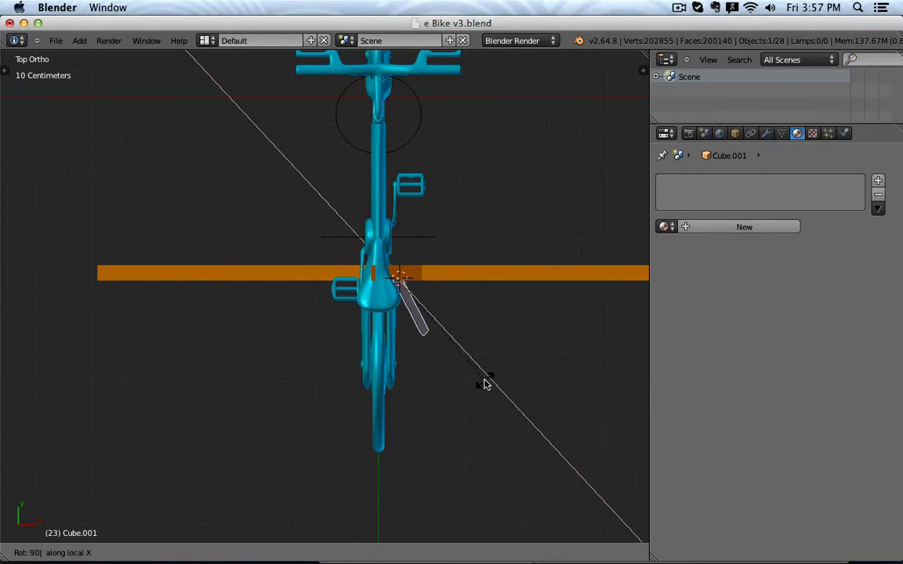
key("Return")
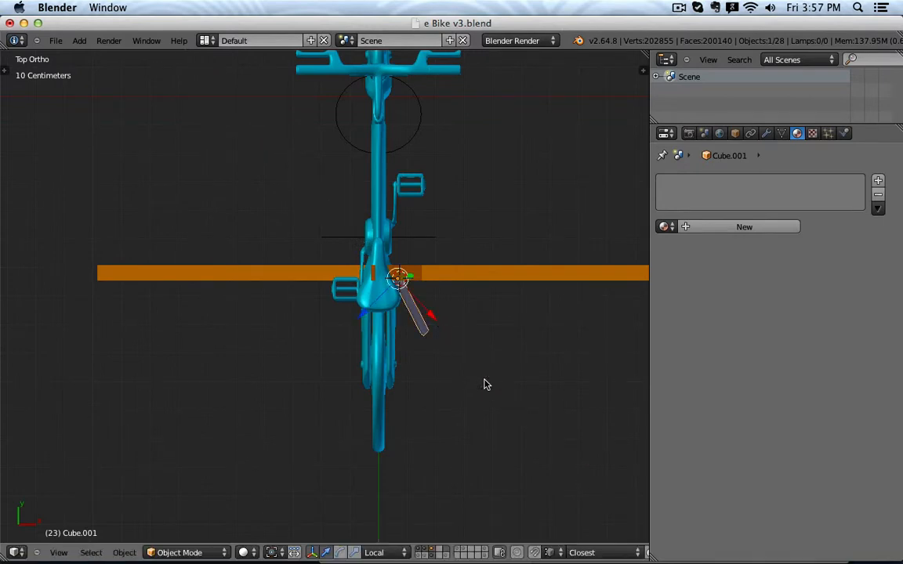
key("r")
key("x")
key("x")
type("-90")
key("Return")
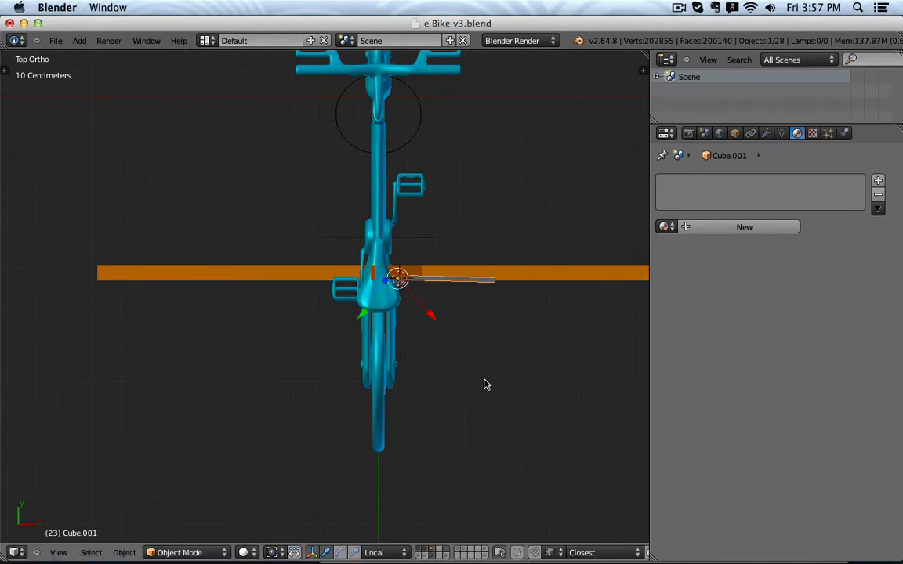
middle_click_drag(554, 396, 440, 333)
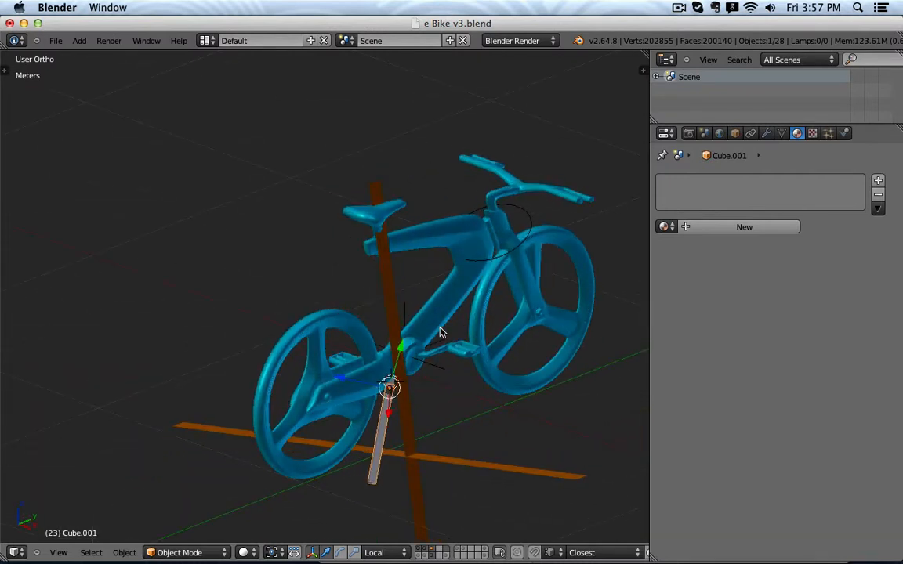
key("ctrl+z")
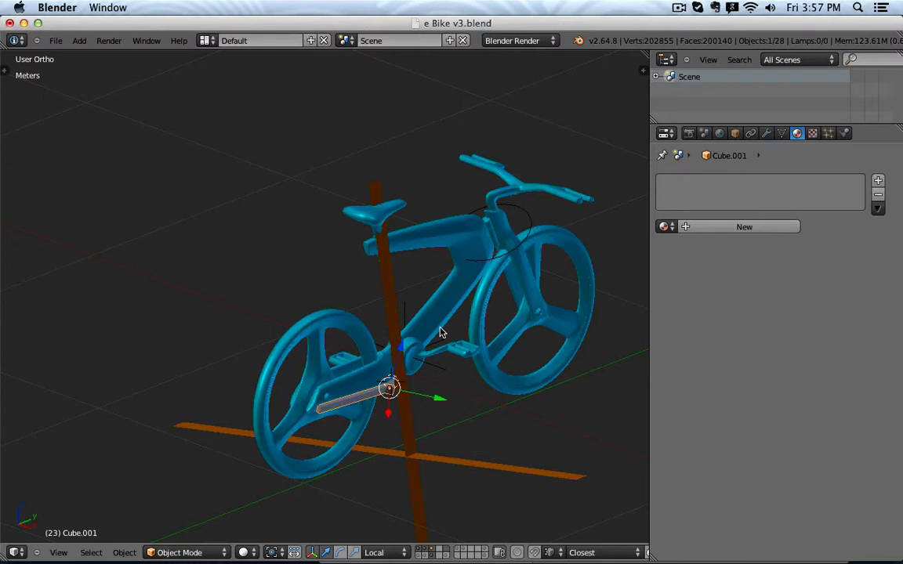
- Rotate the bar 135 degrees about its local X axis so it swings outward and down from the frame
key("r")
type("xx")
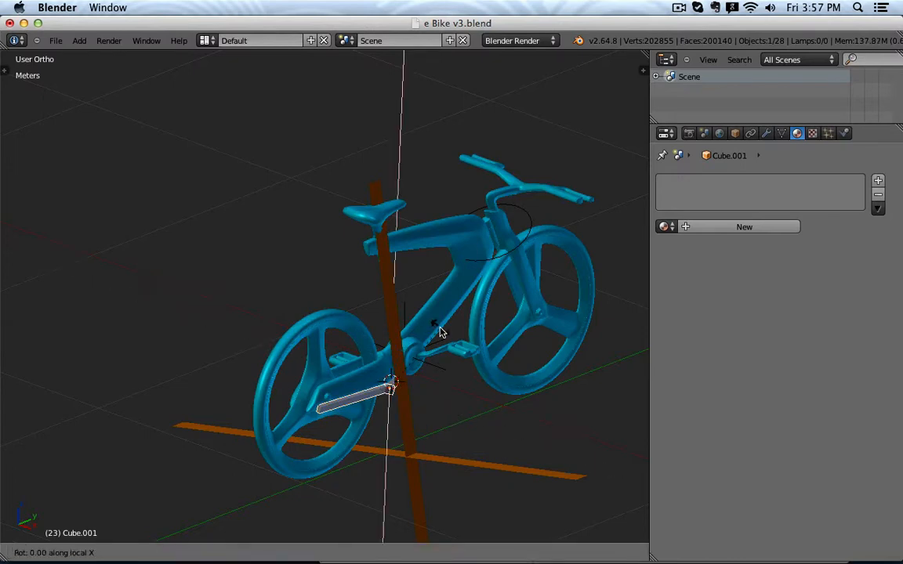
type("90")
key("Return")
middle_click_drag(375, 355, 454, 314)
key("KP_7")
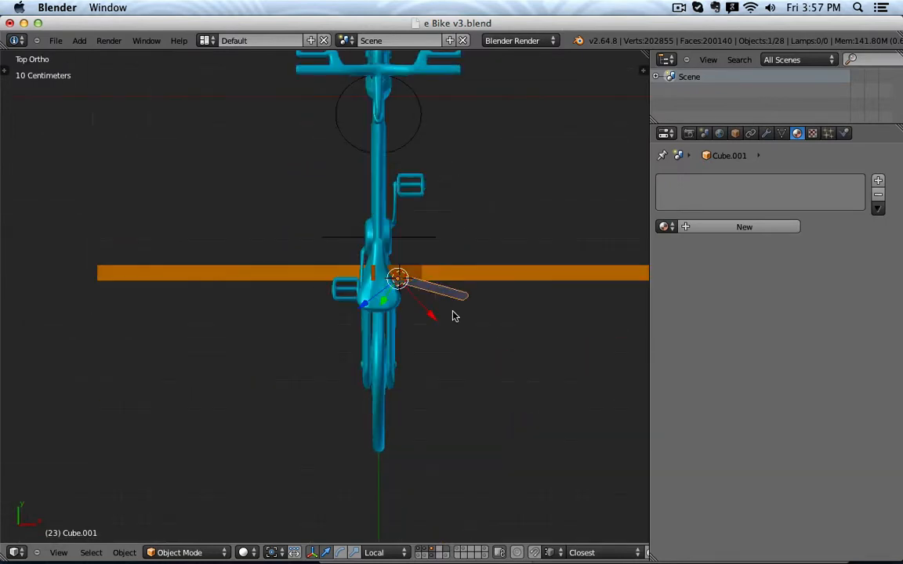
key("KP_3")
key("KP_1")
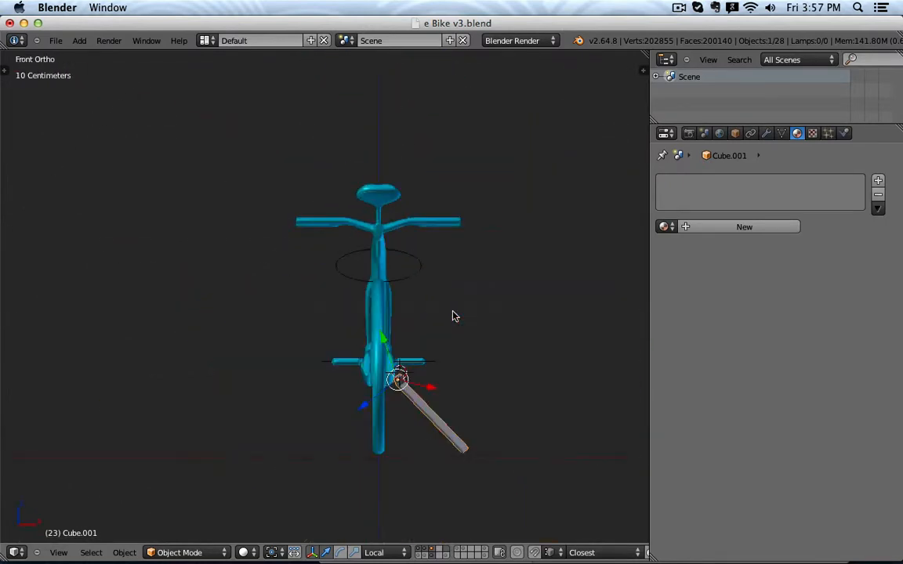
- Select the four vertices at the bar's lower free end in wireframe edit mode
key("z")
scroll(454, 315, "up", 4)
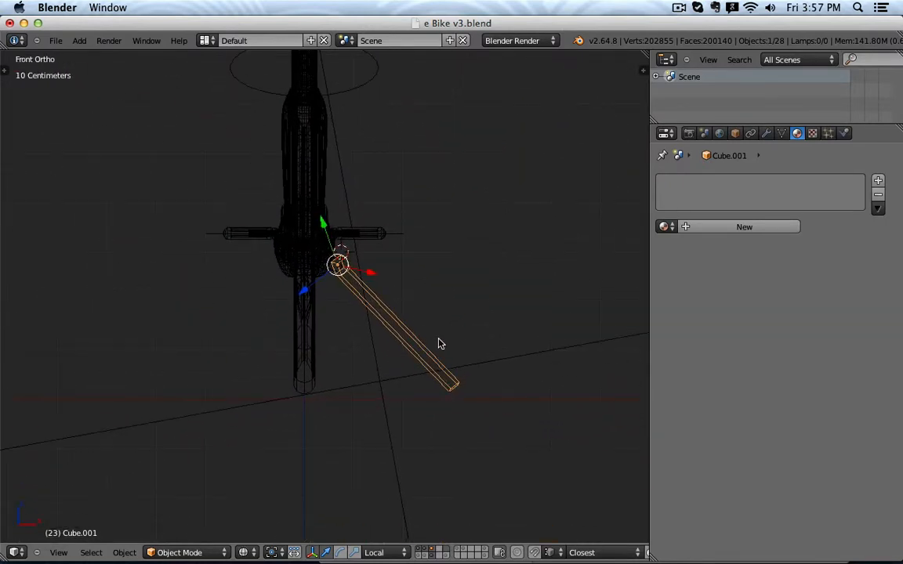
middle_click_drag(440, 343, 473, 340)
key("Tab")
key("b")
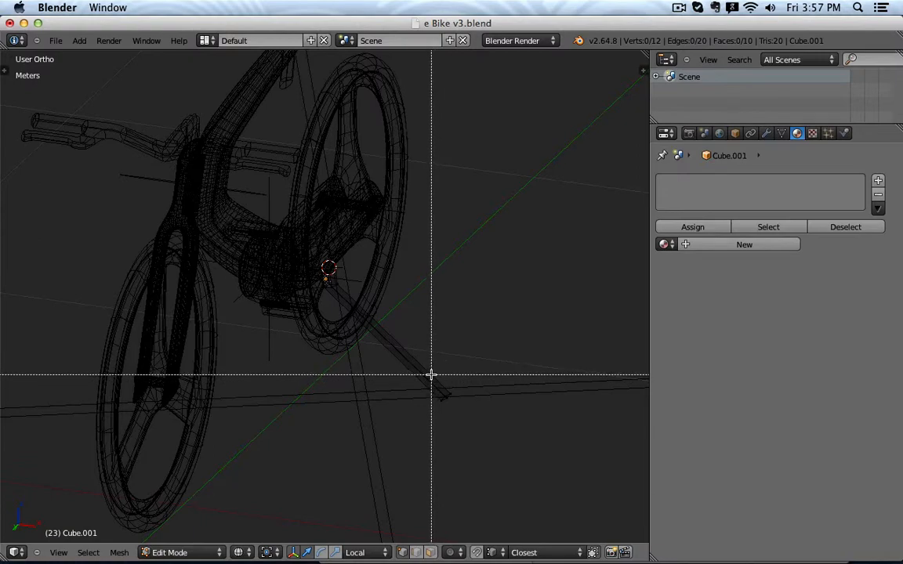
left_click_drag(433, 375, 458, 405)
- Switch the transform orientation to Normal and pull the bar's lower end face back along its normal to the ground helper plane
mouse_move(520, 405)
middle_mouse_down()
mouse_move(534, 378)
mouse_move(578, 389)
mouse_move(444, 434)
mouse_move(409, 479)
mouse_move(461, 425)
mouse_move(391, 445)
middle_mouse_up()
left_click(362, 553)
left_click(375, 493)
key("z")
middle_click_drag(470, 388, 485, 411)
key("KP_1")
key("z")
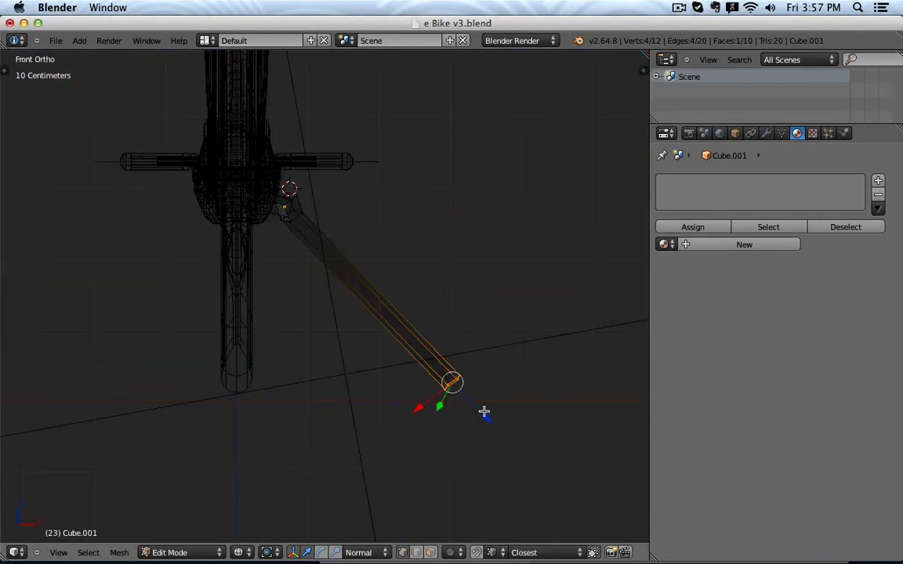
left_click_drag(492, 420, 461, 395)
scroll(451, 363, "up", 5)
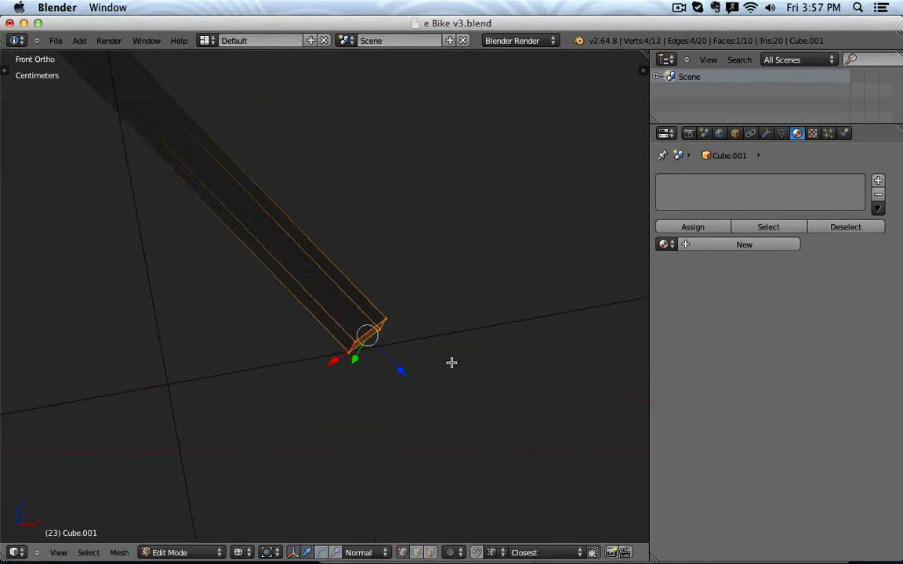
- Reselect the four vertices of the bar's lower end and move them about 1.9 cm outward along the normal, through the ground helper plane
right_click(354, 298)
right_click(351, 323, "shift")
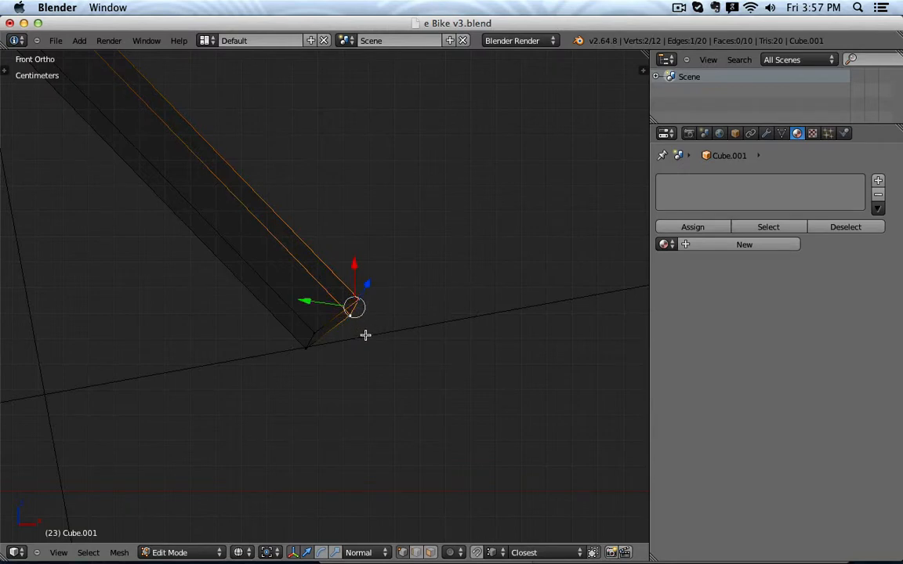
key("a")
key("b")
left_click_drag(337, 276, 379, 350)
key("a")
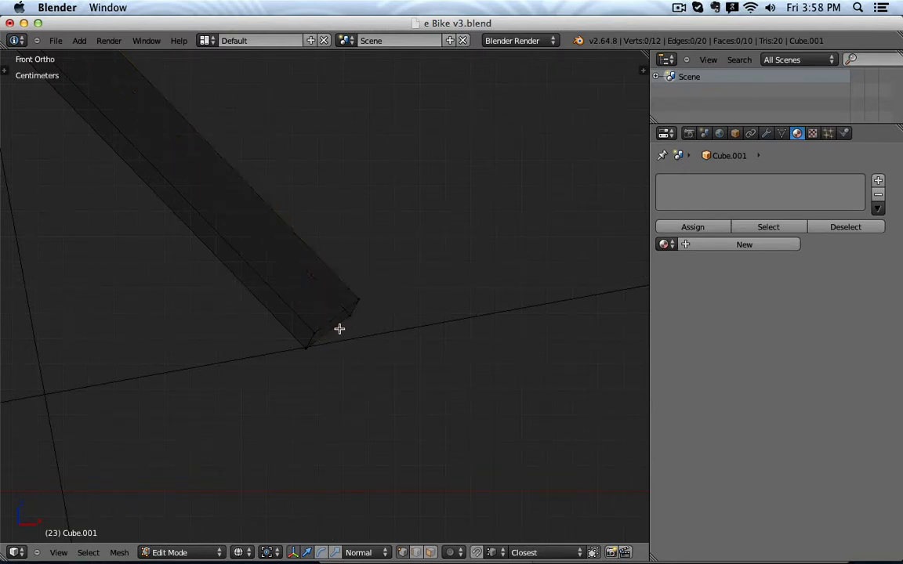
right_click(339, 330)
key("a")
key("b")
left_click_drag(258, 240, 377, 349)
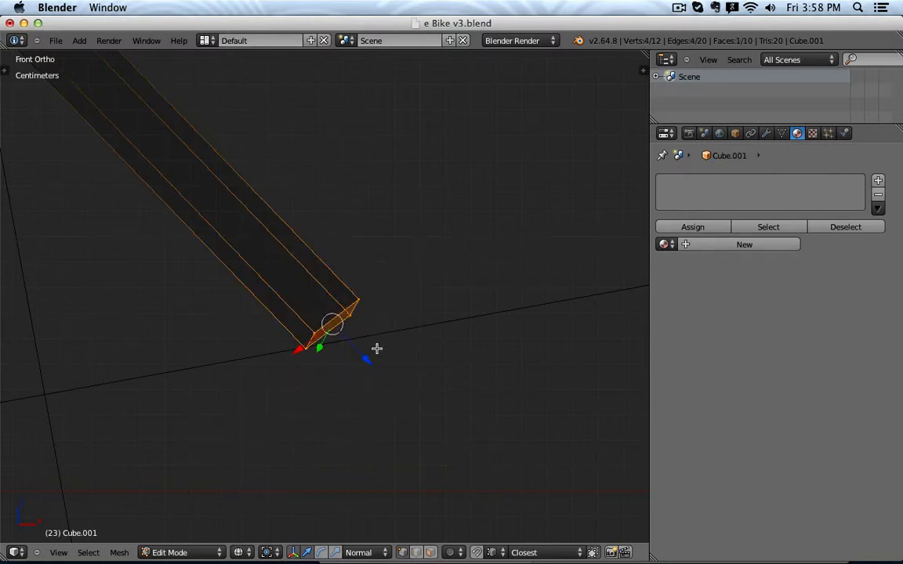
key("e")
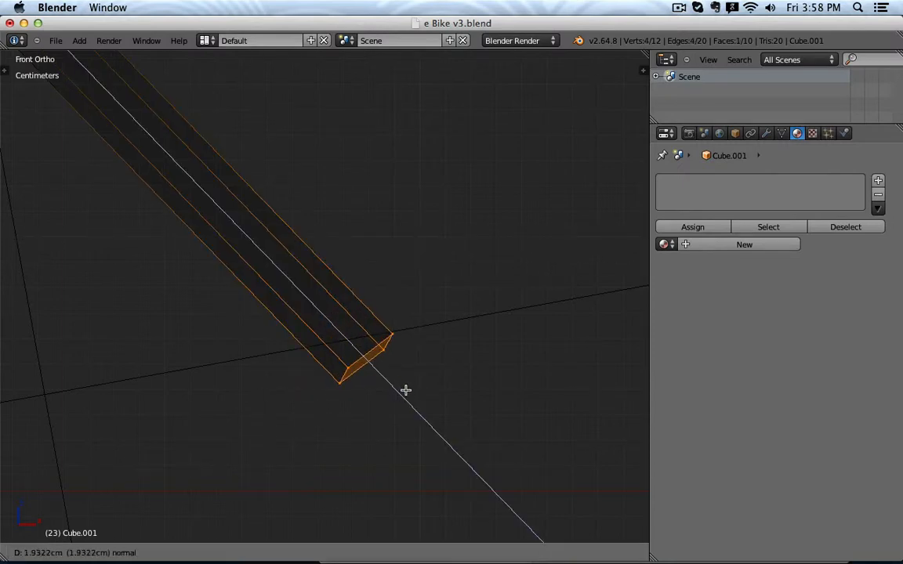
left_click(404, 386)
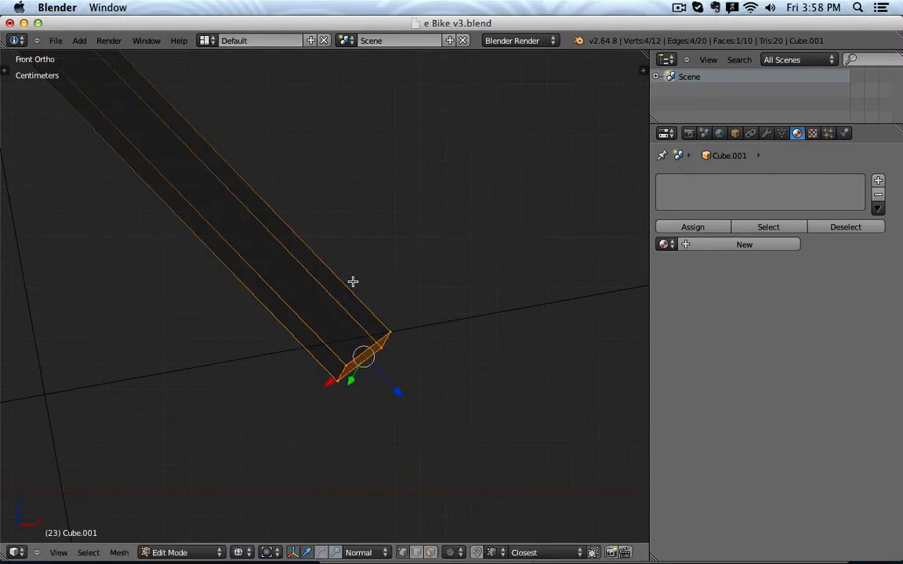
- Add three edge loops near the bar's lower end, sliding each to where a corner edge crosses the ground helper plane
key("ctrl+r")
left_click(258, 208)
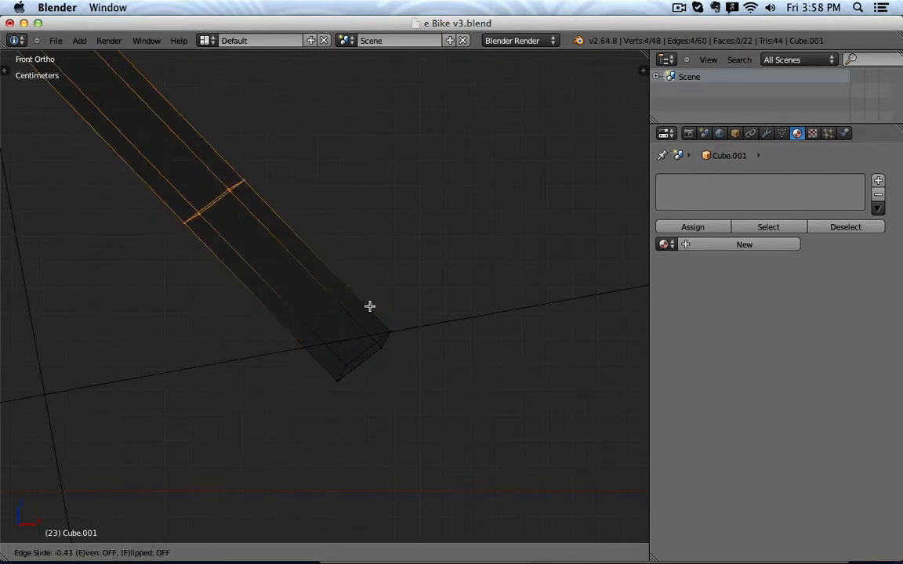
left_click(503, 391)
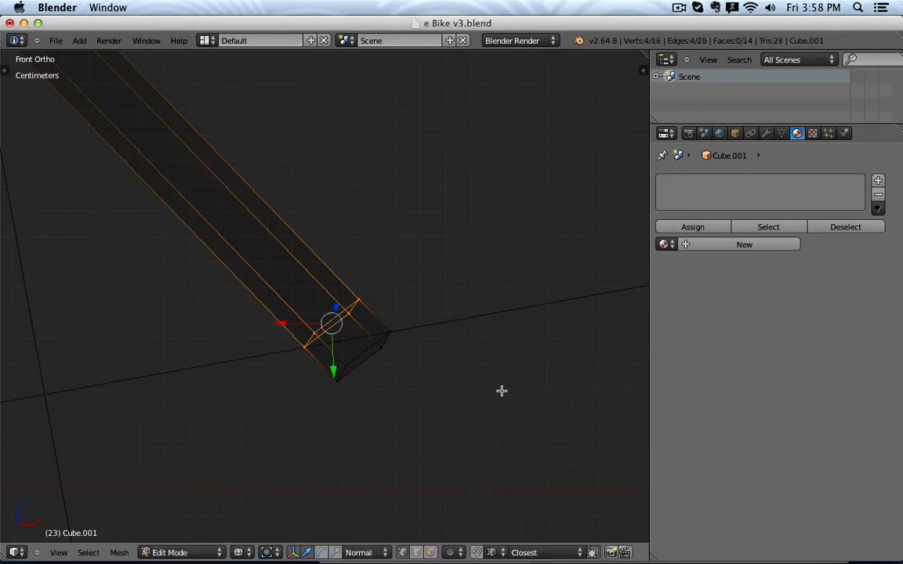
scroll(337, 328, "up", 2)
key("ctrl+r")
left_click(339, 370)
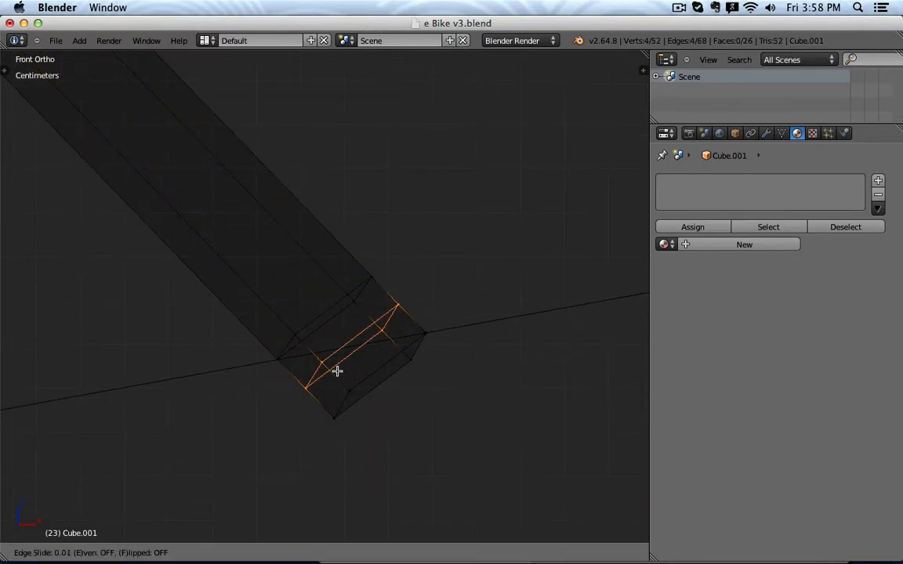
left_click(326, 365)
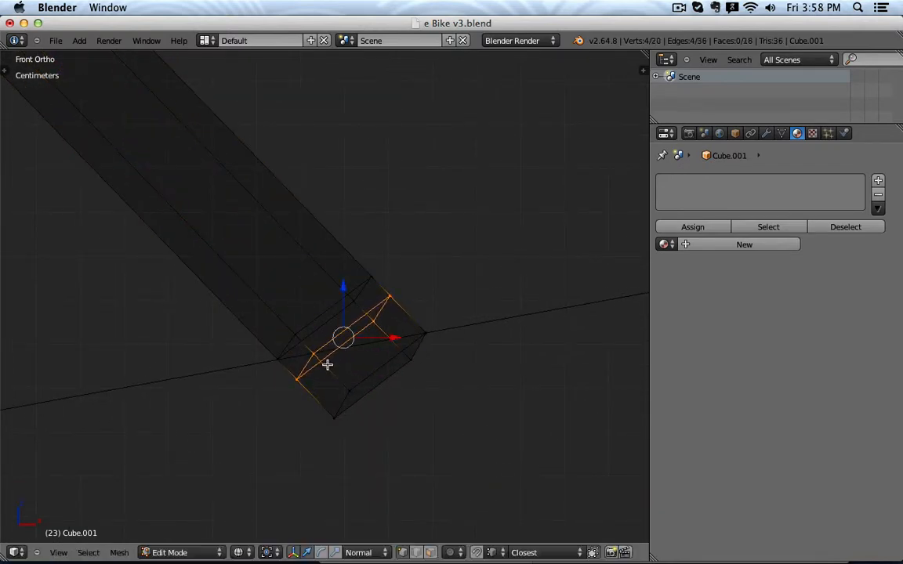
key("ctrl+r")
double_click(342, 374)
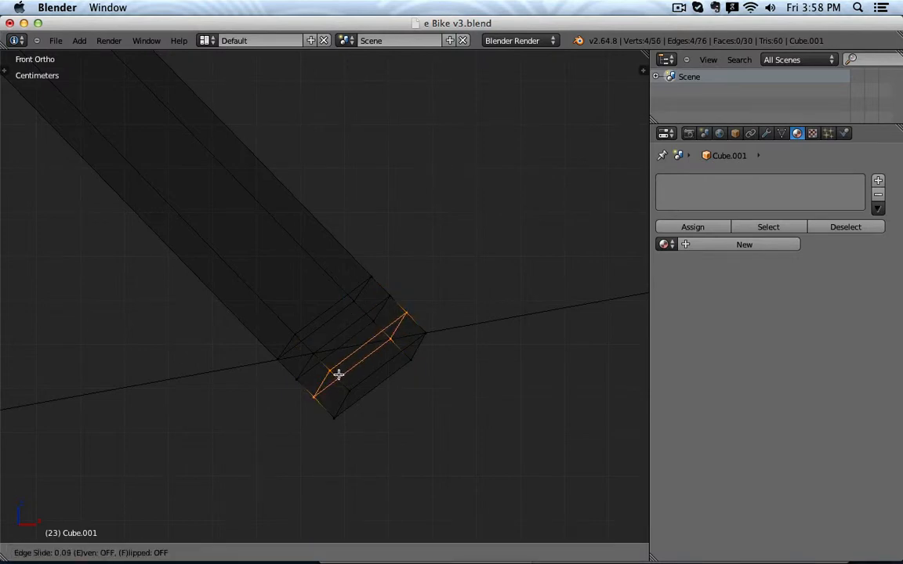
left_click(339, 375)
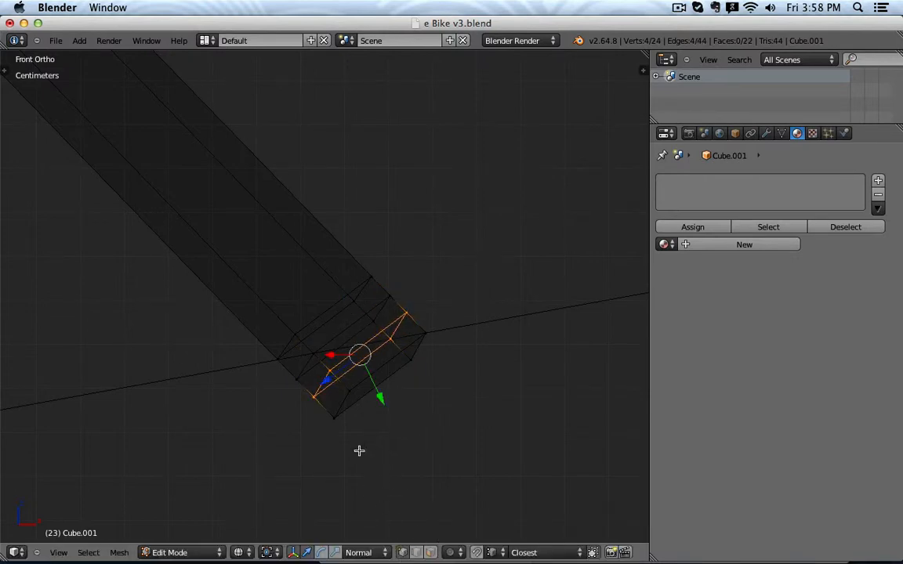
- Delete all lower-end vertices except the four that lie on the ground helper plane
right_click(293, 387)
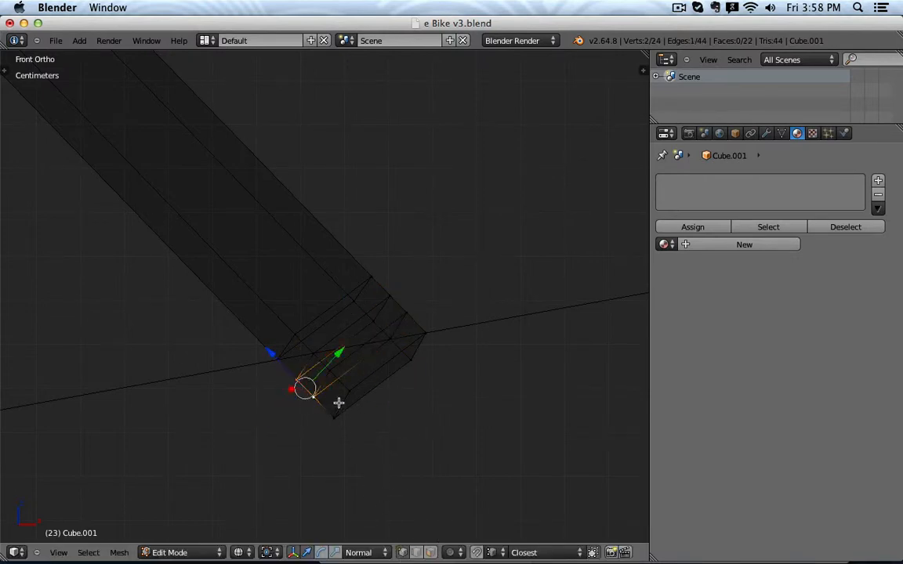
right_click(349, 386, "shift")
right_click(335, 428, "shift")
right_click(416, 364, "shift")
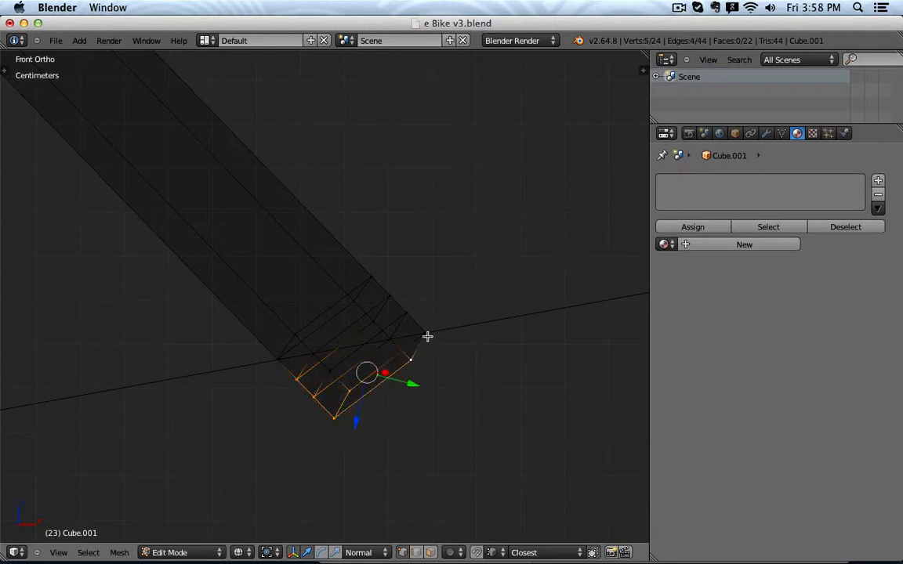
right_click(428, 336, "shift")
right_click(411, 308, "shift")
right_click(392, 295, "shift")
right_click(374, 321, "shift")
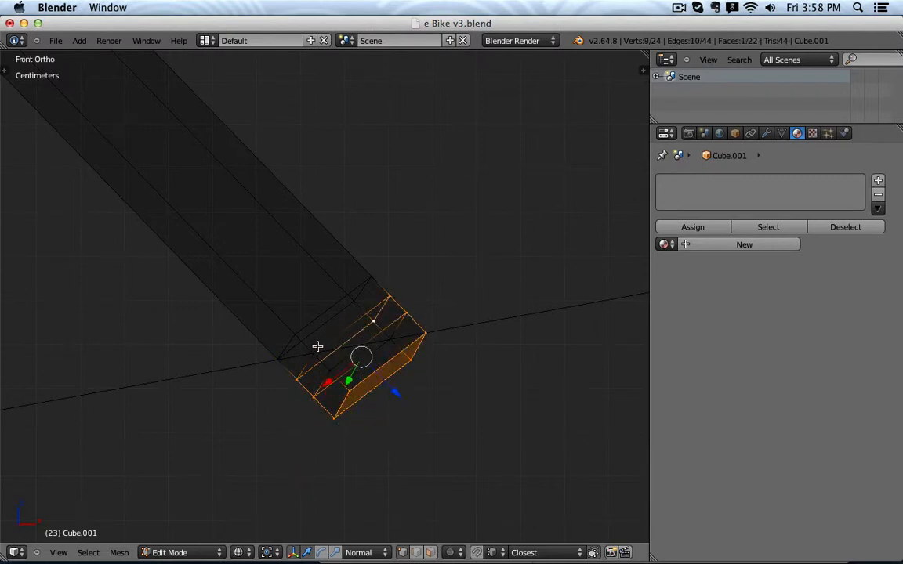
right_click(328, 370, "shift")
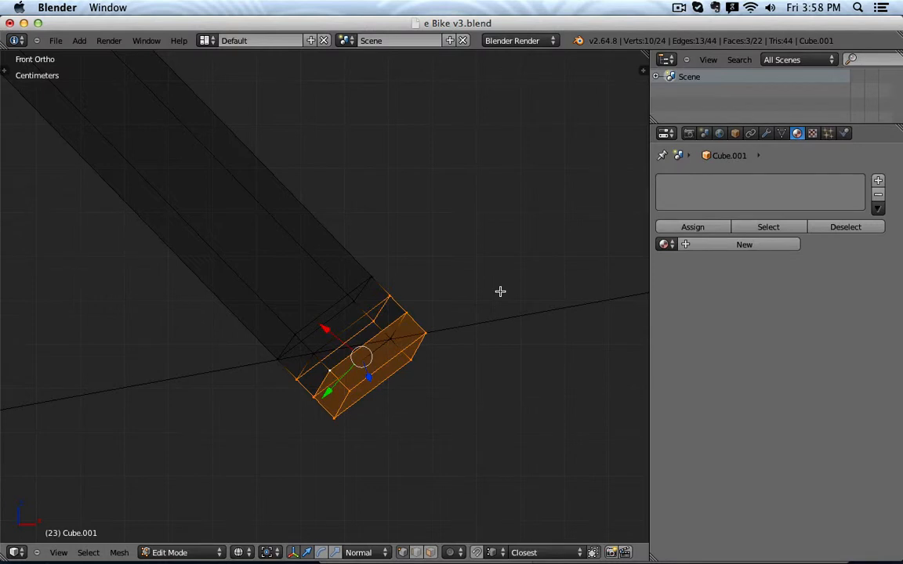
right_click(369, 273, "shift")
right_click(356, 298, "shift")
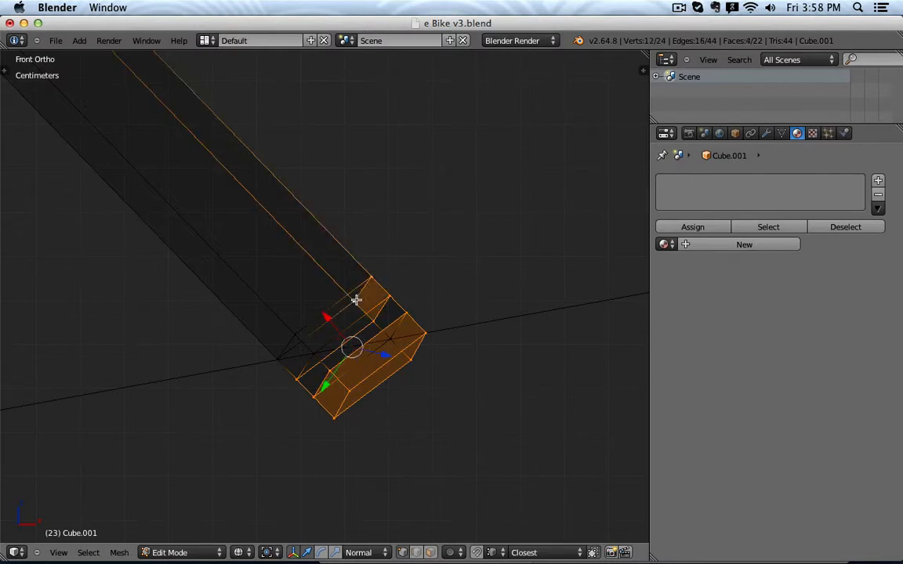
right_click(344, 306, "shift")
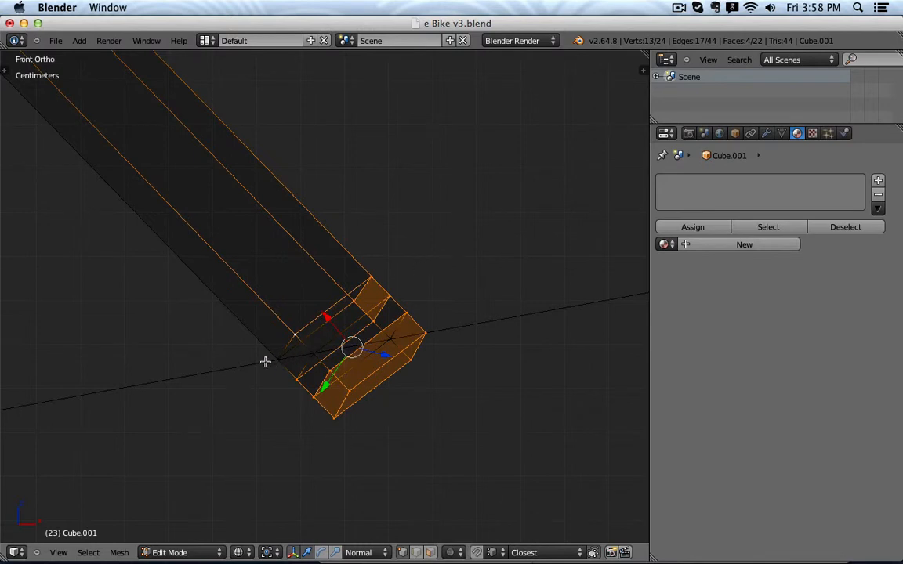
key("x")
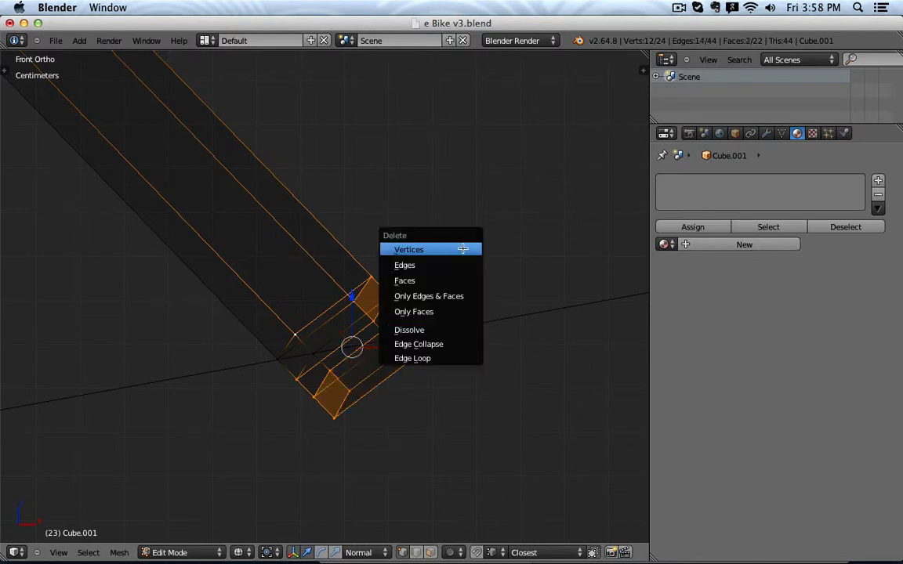
left_click(471, 248)
- Fill the four remaining lower vertices with a slanted end face
middle_click_drag(504, 263, 455, 308)
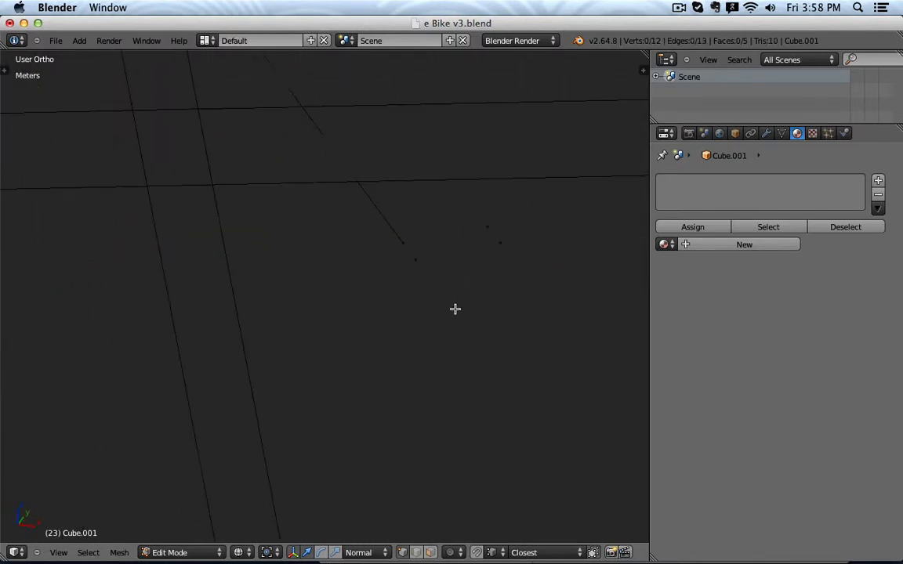
right_click(406, 252)
right_click(494, 223, "shift")
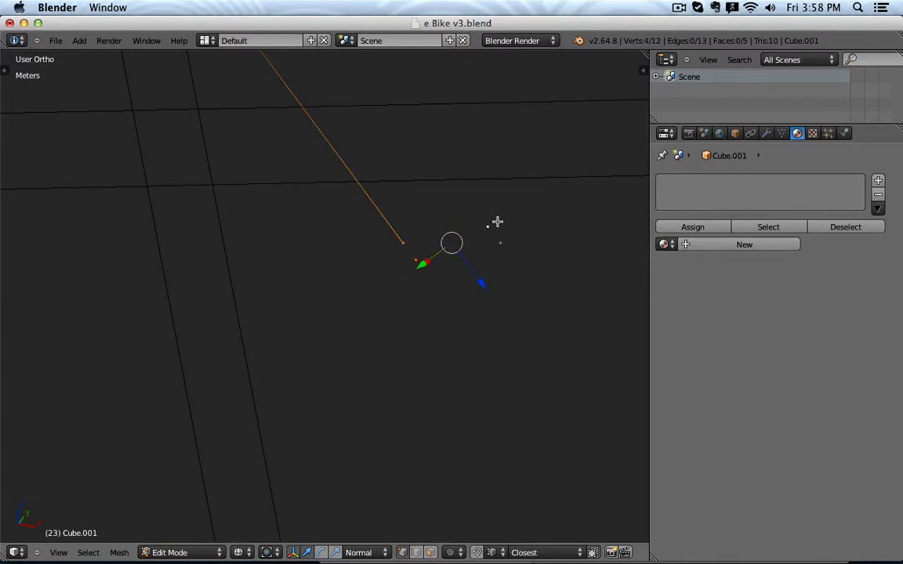
key("f")
- Rebuild two long side faces of the bar between its upper bend and the slanted end face
scroll(544, 227, "down", 4)
key("z")
mouse_move(544, 227)
middle_mouse_down()
mouse_move(542, 246)
mouse_move(554, 205)
mouse_move(415, 428)
middle_mouse_up()
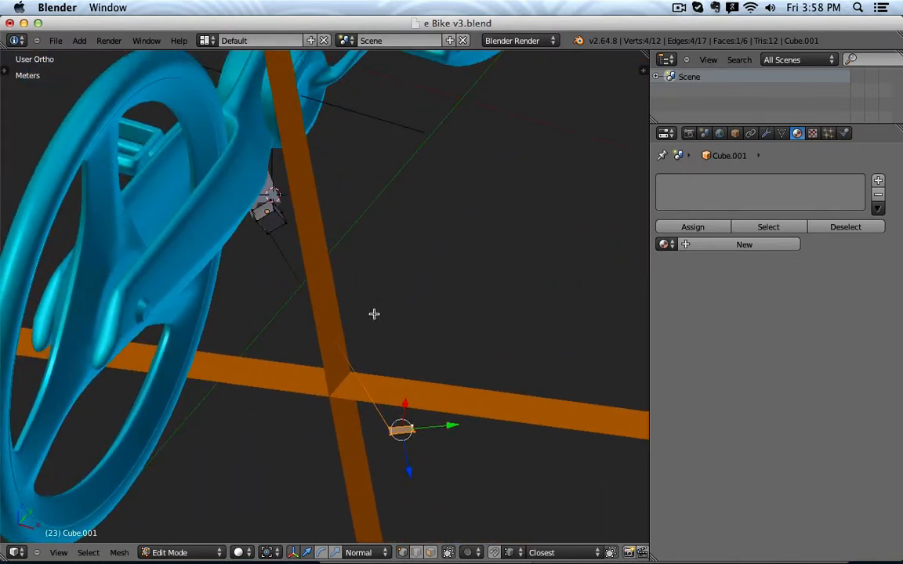
middle_click_drag(323, 297, 397, 424)
right_click(274, 284)
right_click(401, 428, "shift")
key("f")
mouse_move(407, 375)
middle_mouse_down()
mouse_move(405, 288)
mouse_move(375, 314)
mouse_move(287, 303)
mouse_move(359, 195)
mouse_move(377, 268)
mouse_move(286, 223)
mouse_move(377, 384)
mouse_move(376, 369)
mouse_move(394, 387)
middle_mouse_up()
right_click(279, 205)
right_click(388, 372, "shift")
key("f")
- Fill the remaining open long sides of the bar to close its mesh
right_click(383, 378)
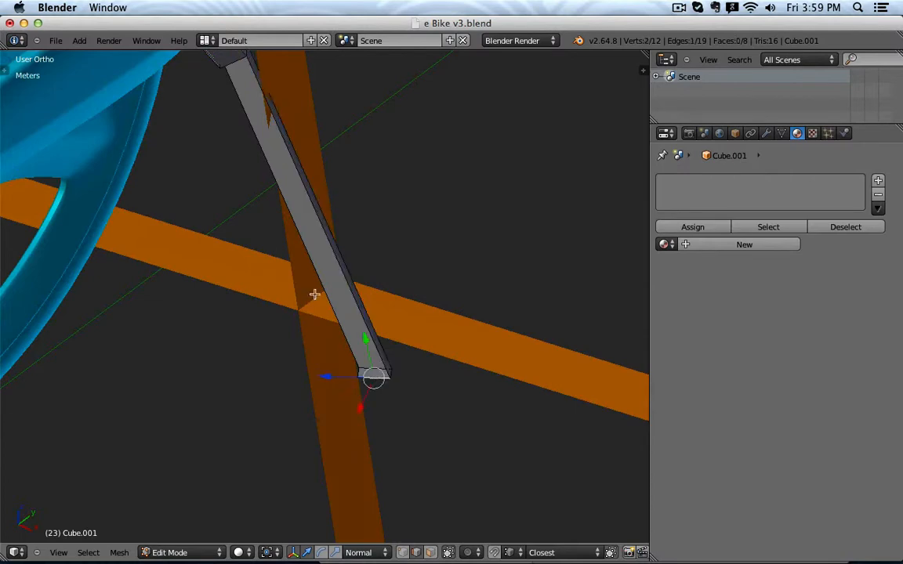
right_click(245, 80, "shift")
key("f")
right_click(215, 142)
middle_click_drag(215, 141, 337, 304)
- Leave edit mode and check the bar's slanted end against the ground helper plane, in front view and around the bike
key("Tab")
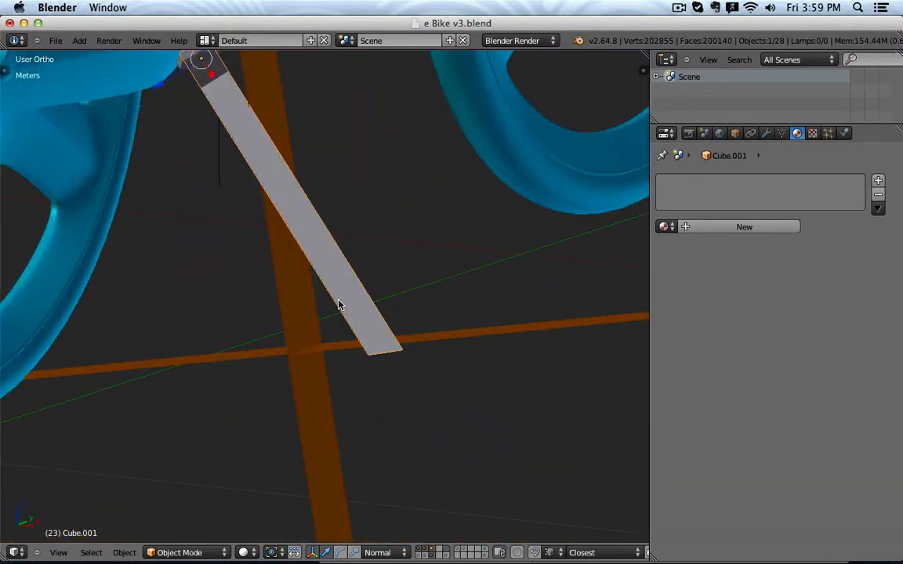
key("KP_3")
key("KP_1")
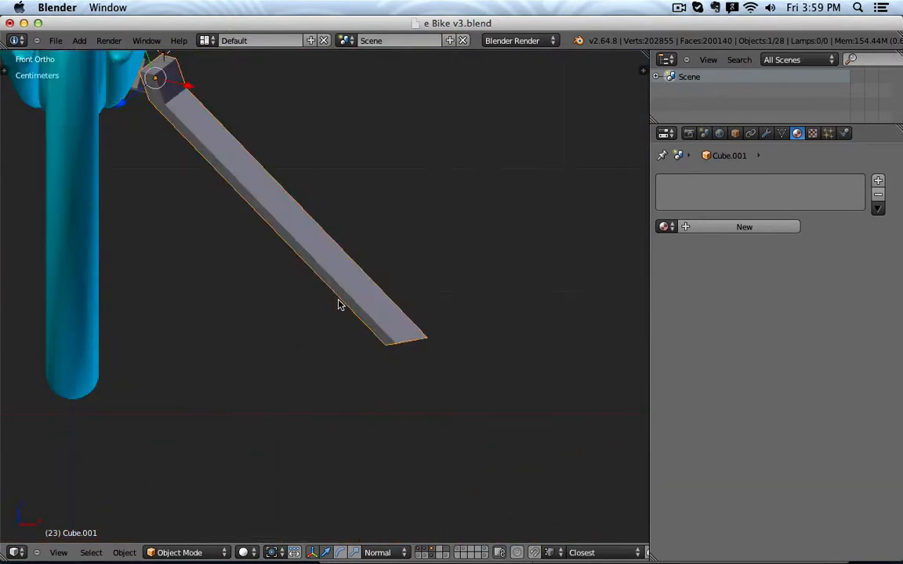
scroll(355, 306, "down", 3)
scroll(409, 211, "down", 2)
key("z")
middle_click_drag(409, 210, 405, 303, "shift")
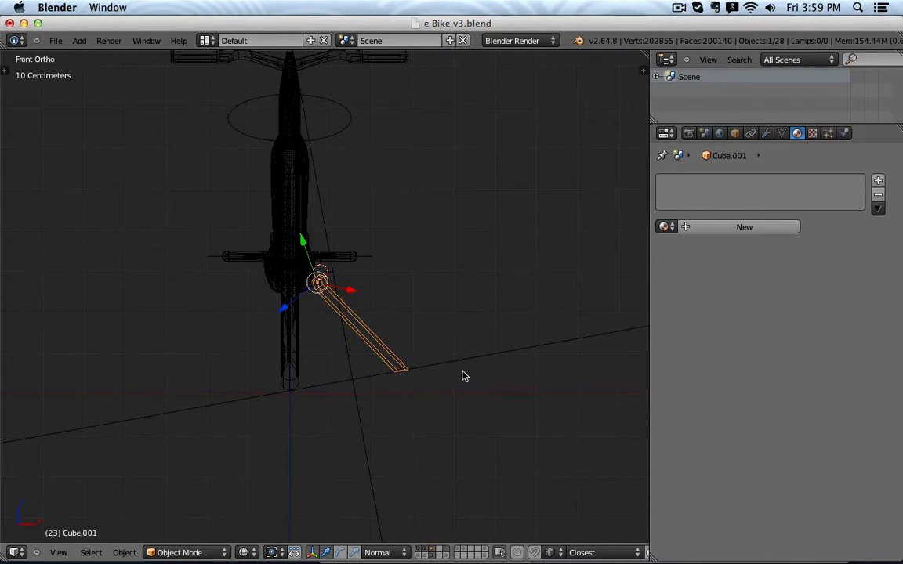
key("z")
scroll(447, 294, "down", 2)
middle_click_drag(499, 255, 365, 305)
scroll(364, 303, "up", 5)
scroll(363, 306, "up", 2)
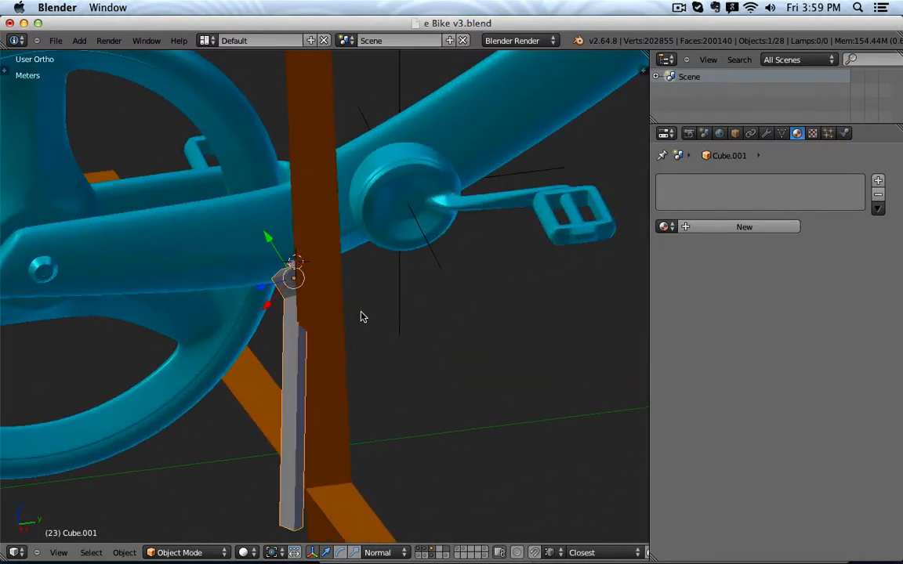
- Add an edge loop around the bar in edit mode and slide it down close to the lower end
key("z")
key("Tab")
scroll(334, 326, "up", 3)
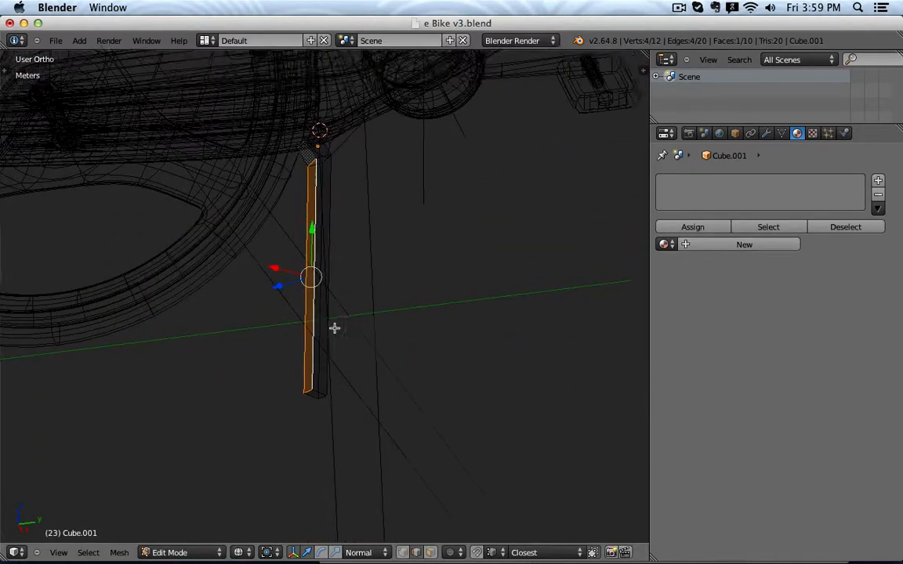
key("a")
key("z")
key("ctrl+r")
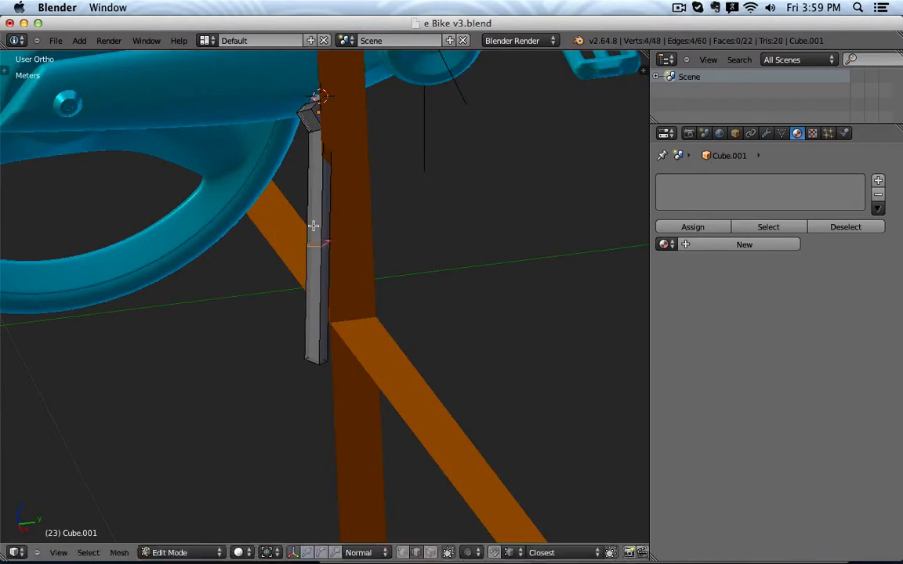
left_click(311, 255)
left_click(367, 374)
- Switch the orientation to Global, scale up the bar's bottom end face into a flared foot, and return to object mode
scroll(304, 396, "up", 4)
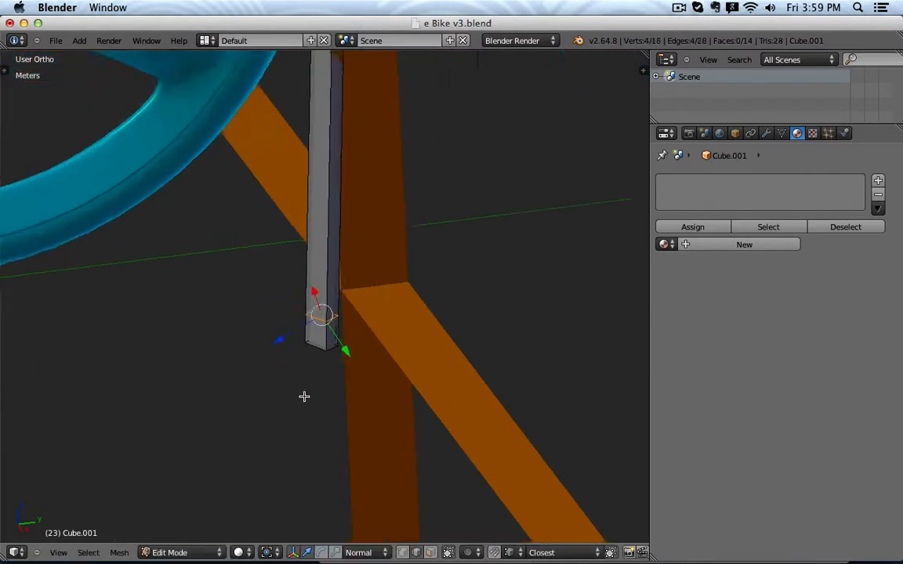
right_click(318, 329)
left_click(367, 554)
left_click(367, 539)
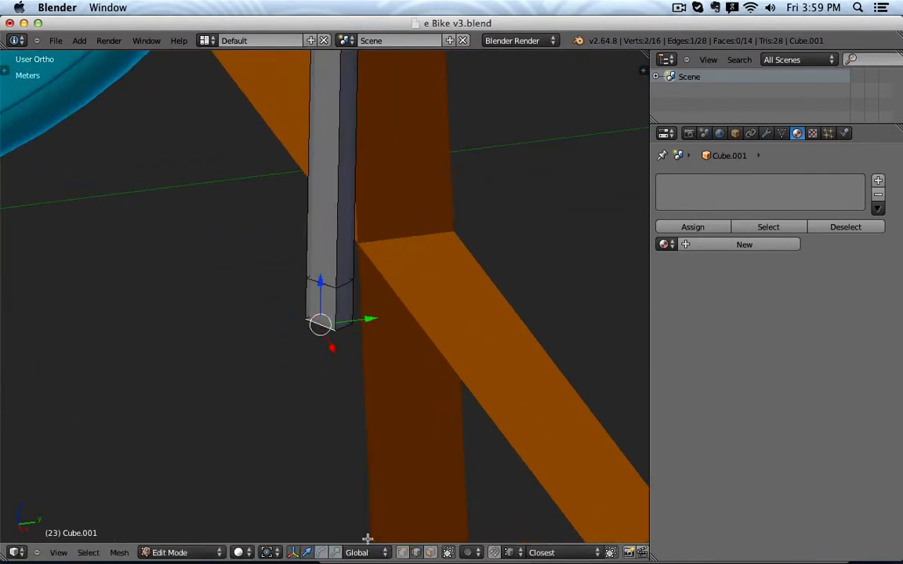
key("z")
scroll(350, 317, "up", 3)
right_click(332, 340, "shift")
right_click(333, 315, "shift")
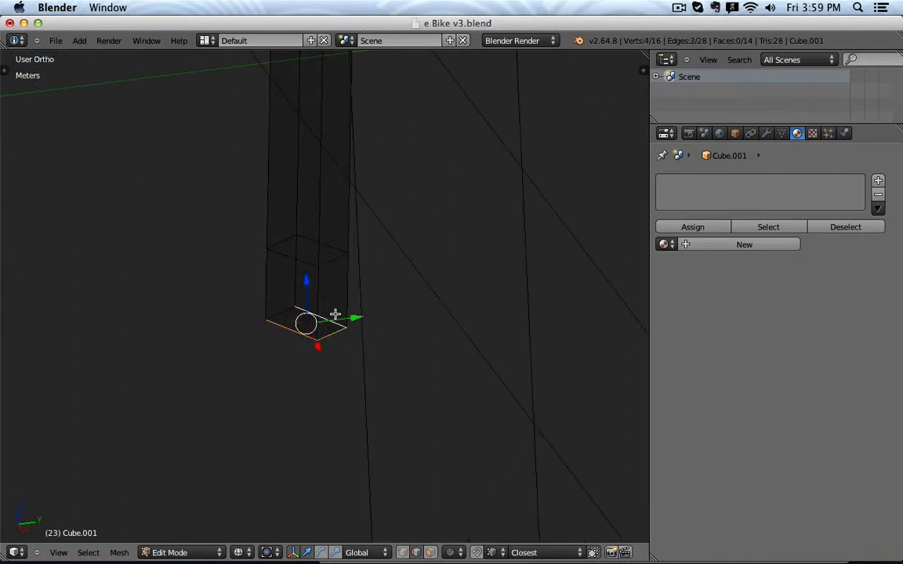
right_click(269, 307, "shift")
right_click(278, 315, "shift")
right_click(263, 301, "shift")
scroll(361, 293, "down", 3)
key("z")
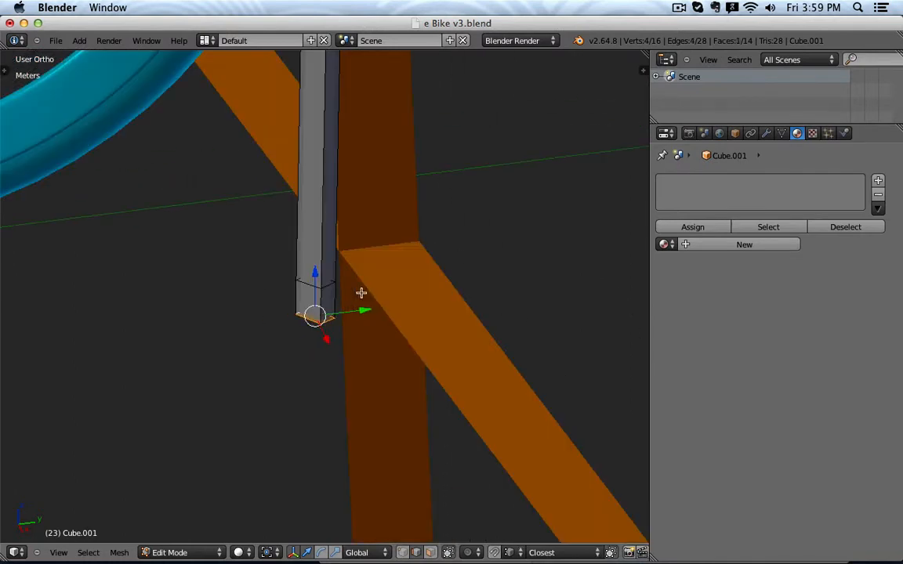
key("s")
left_click(392, 270)
key("Tab")
scroll(392, 283, "down", 3)
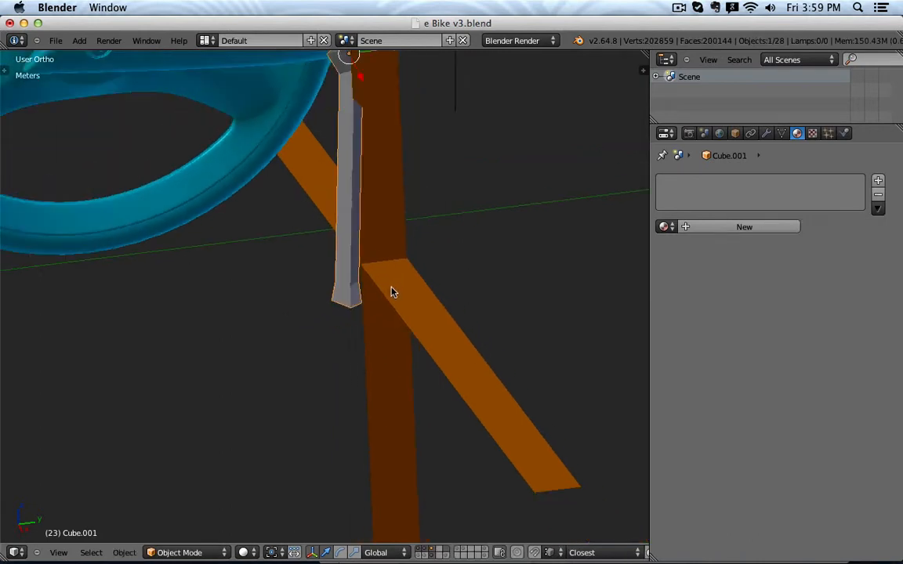
- Hide the orange helper planes, select the kickstand's mount block under the frame, and inspect the stand from several sides
middle_click_drag(391, 291, 330, 366)
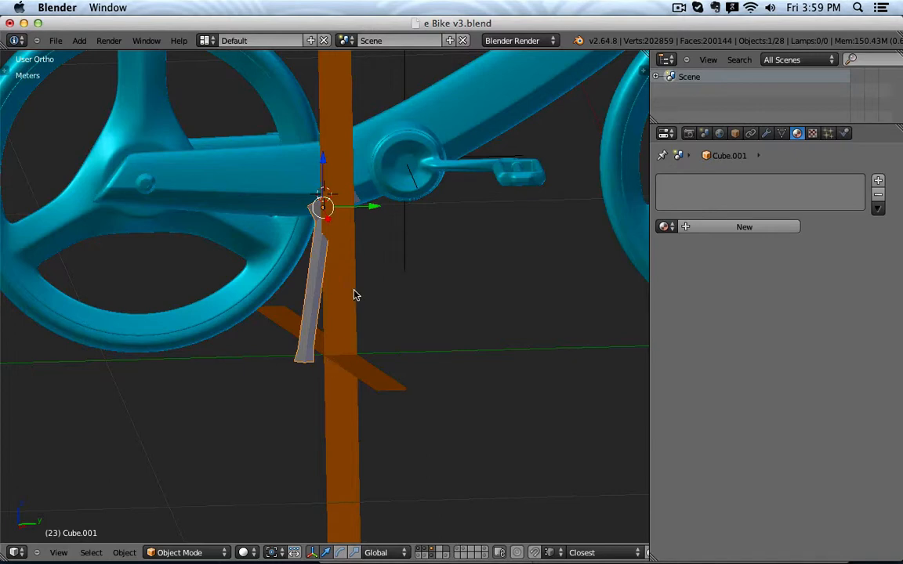
middle_click_drag(445, 342, 408, 403)
scroll(336, 264, "up", 5)
middle_click_drag(332, 245, 331, 227)
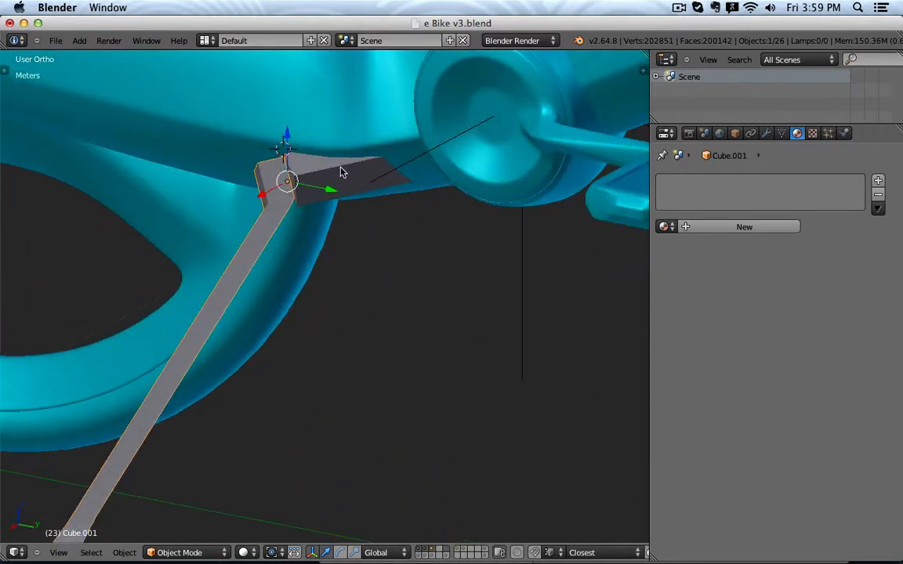
right_click(341, 169)
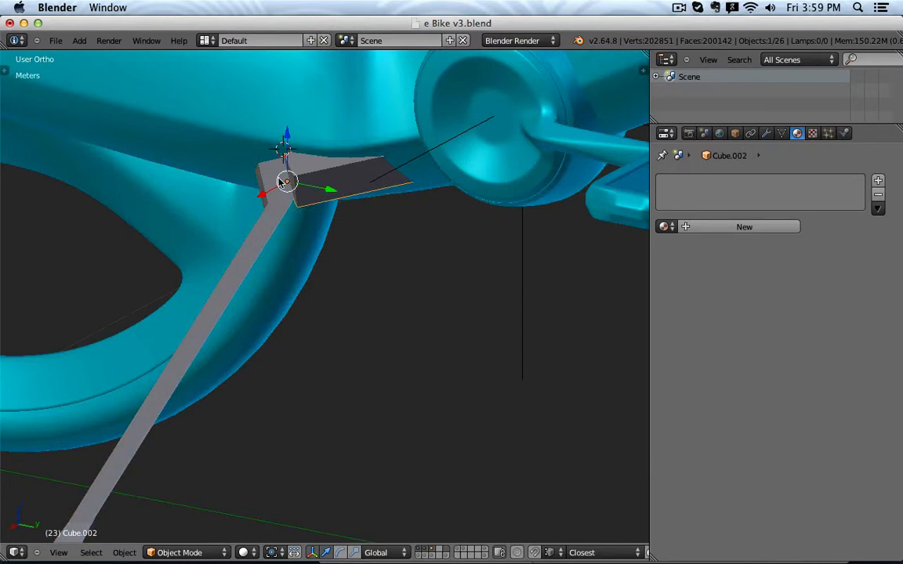
middle_click_drag(302, 187, 393, 267)
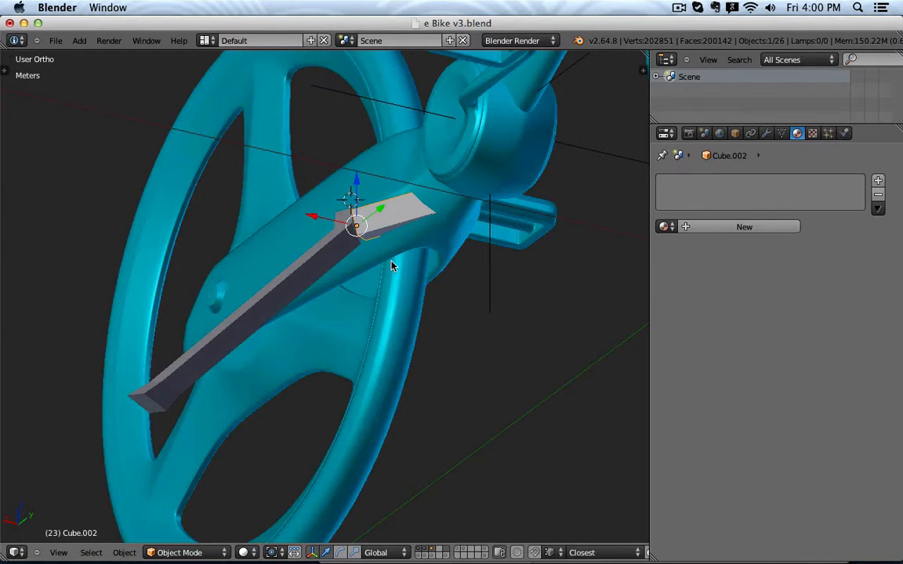
scroll(408, 260, "down", 3)
middle_click_drag(392, 257, 359, 307)
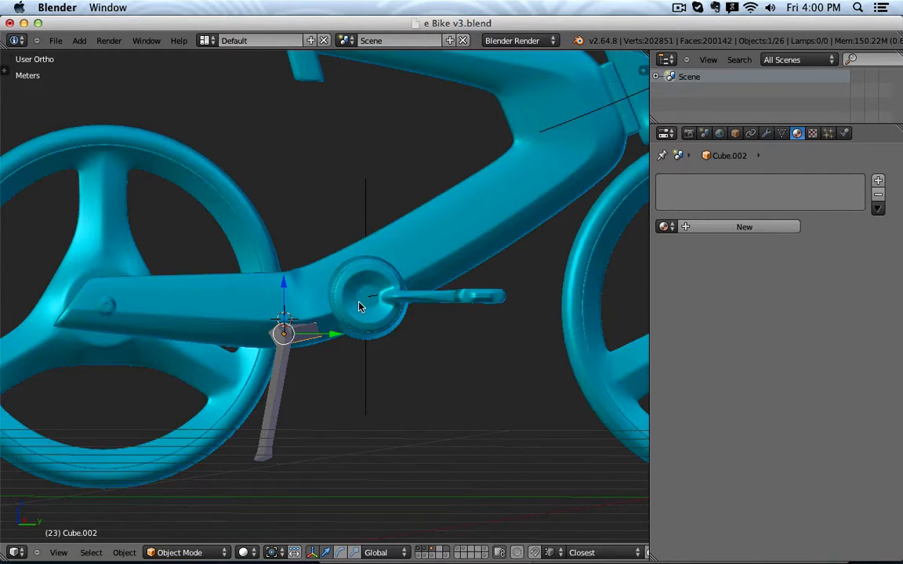
- Examine the bolt at the rear wheel axle up close, selecting it and clearing the selection
scroll(107, 308, "up", 10)
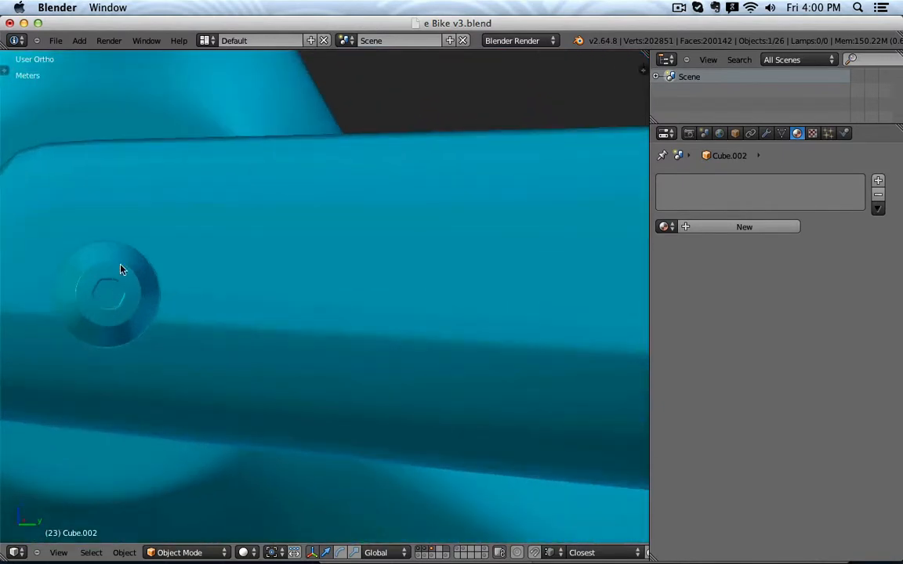
right_click(120, 270)
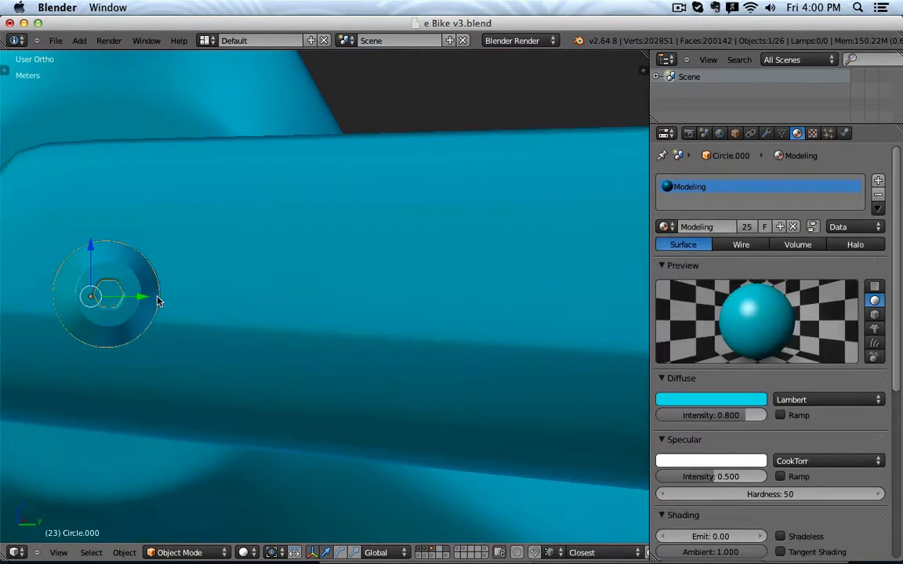
scroll(103, 303, "down", 5)
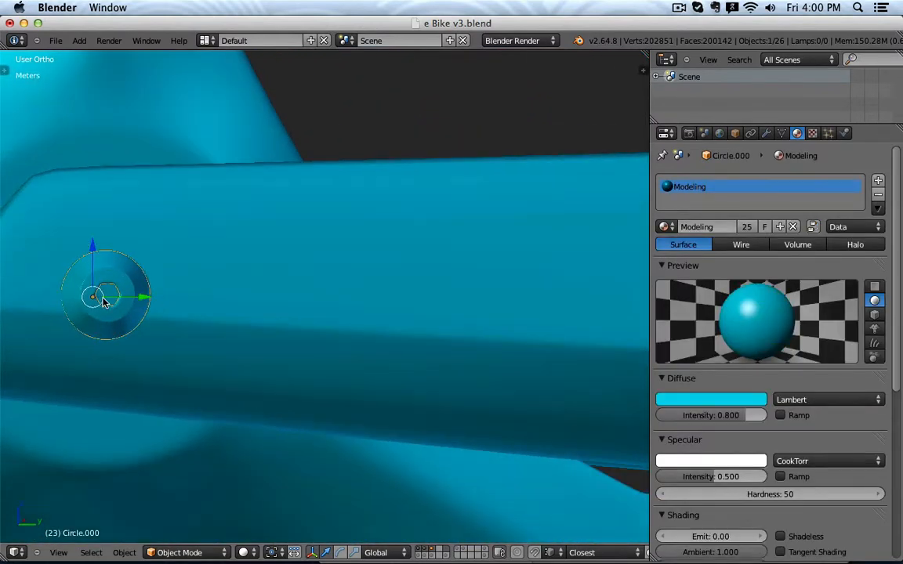
scroll(95, 308, "up", 3)
key("a")
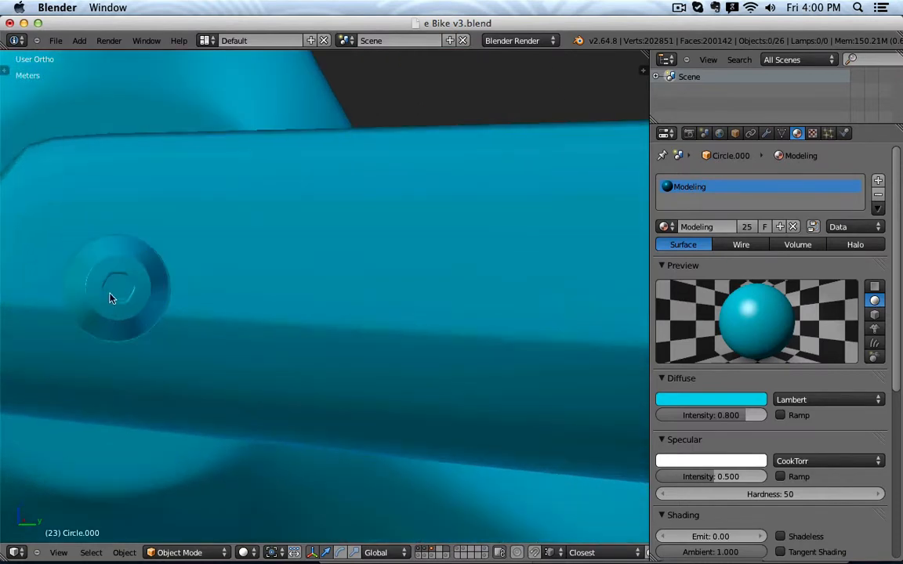
- Examine the crank hub beside the kickstand mount and compare the stand with the surrounding bike parts
scroll(110, 293, "down", 7)
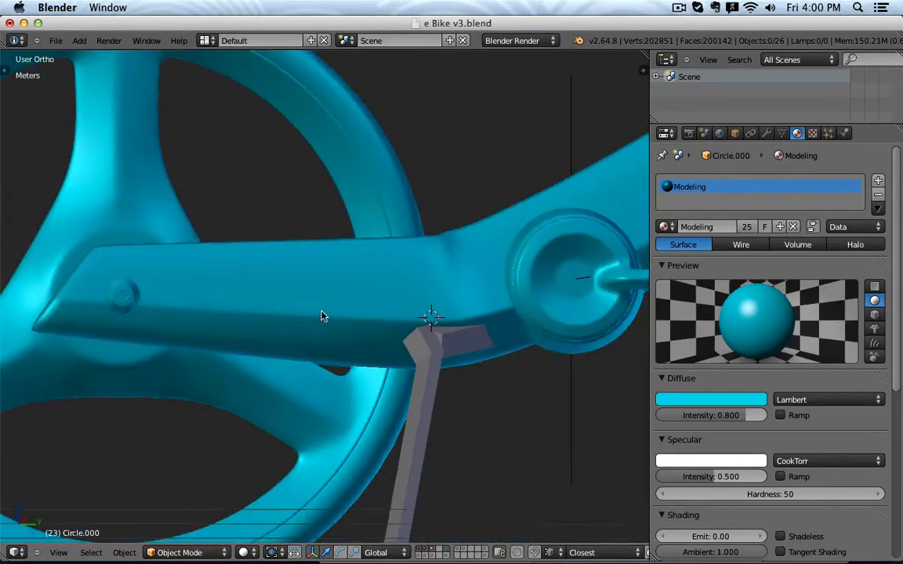
left_click_drag(495, 305, 291, 311, "shift")
scroll(367, 291, "up", 2)
scroll(370, 294, "up", 1)
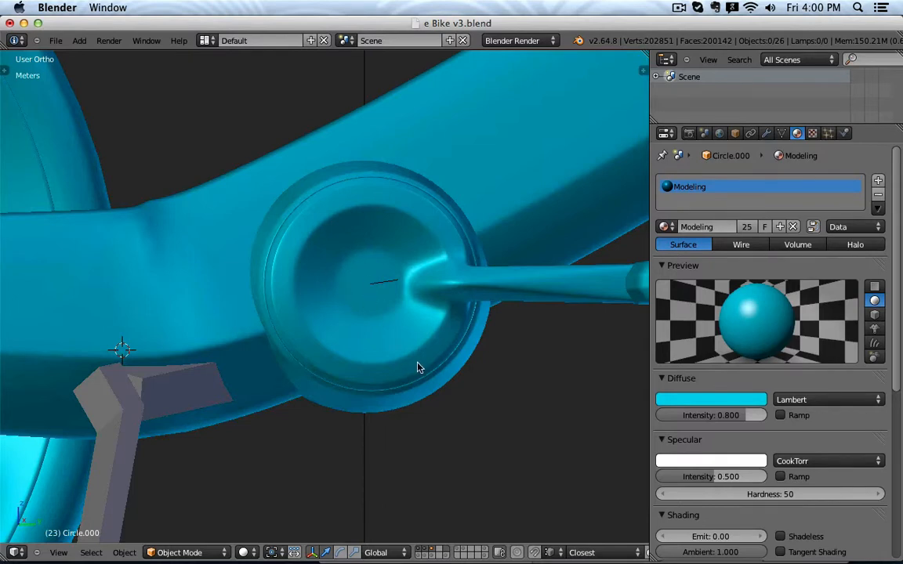
scroll(418, 367, "down", 3)
scroll(409, 348, "down", 2)
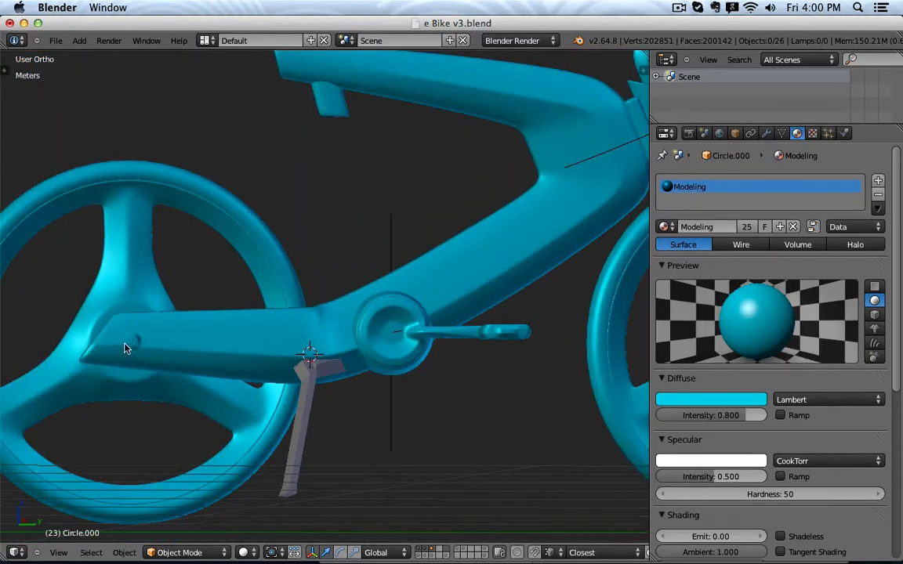
scroll(463, 336, "down", 1)
middle_click_drag(395, 329, 292, 325, "shift")
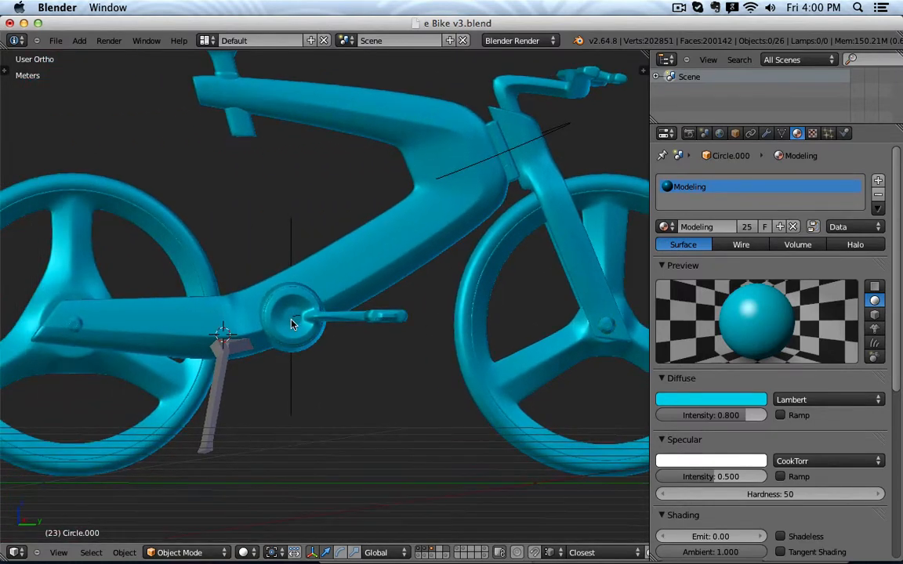